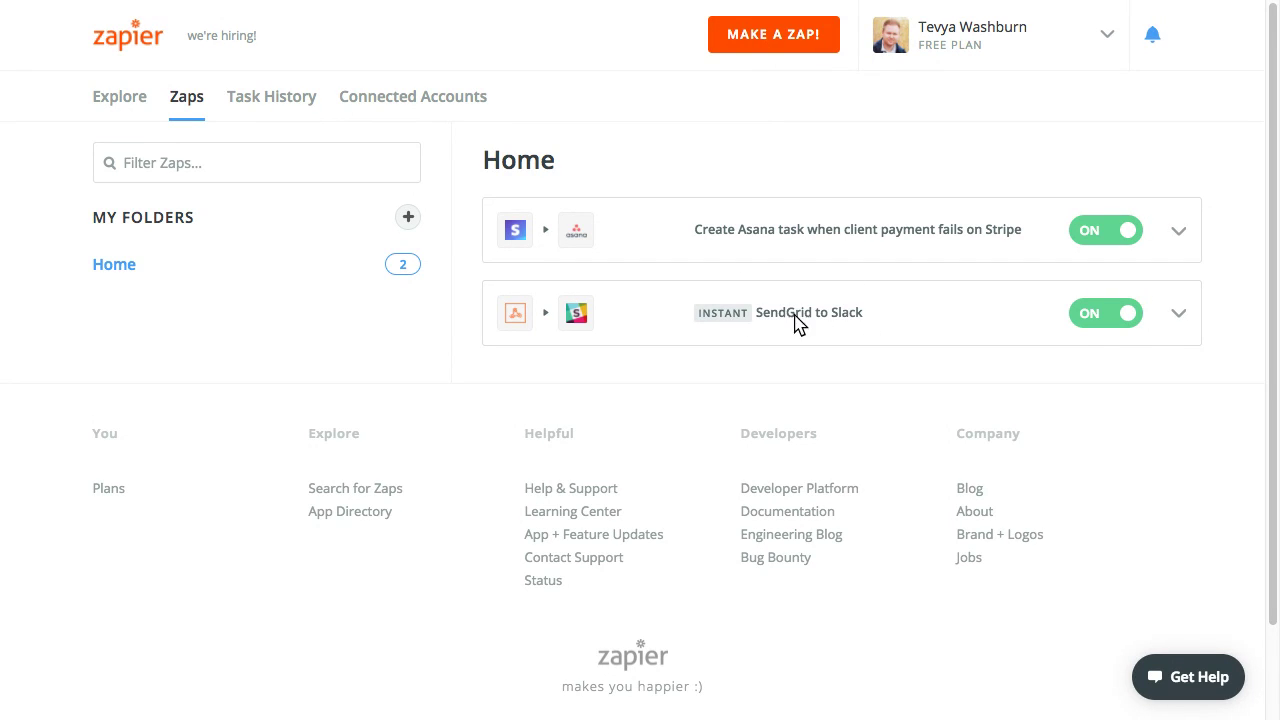
# Try making a new Zap with SendGrid as the trigger app
pyautogui.click(760, 40)
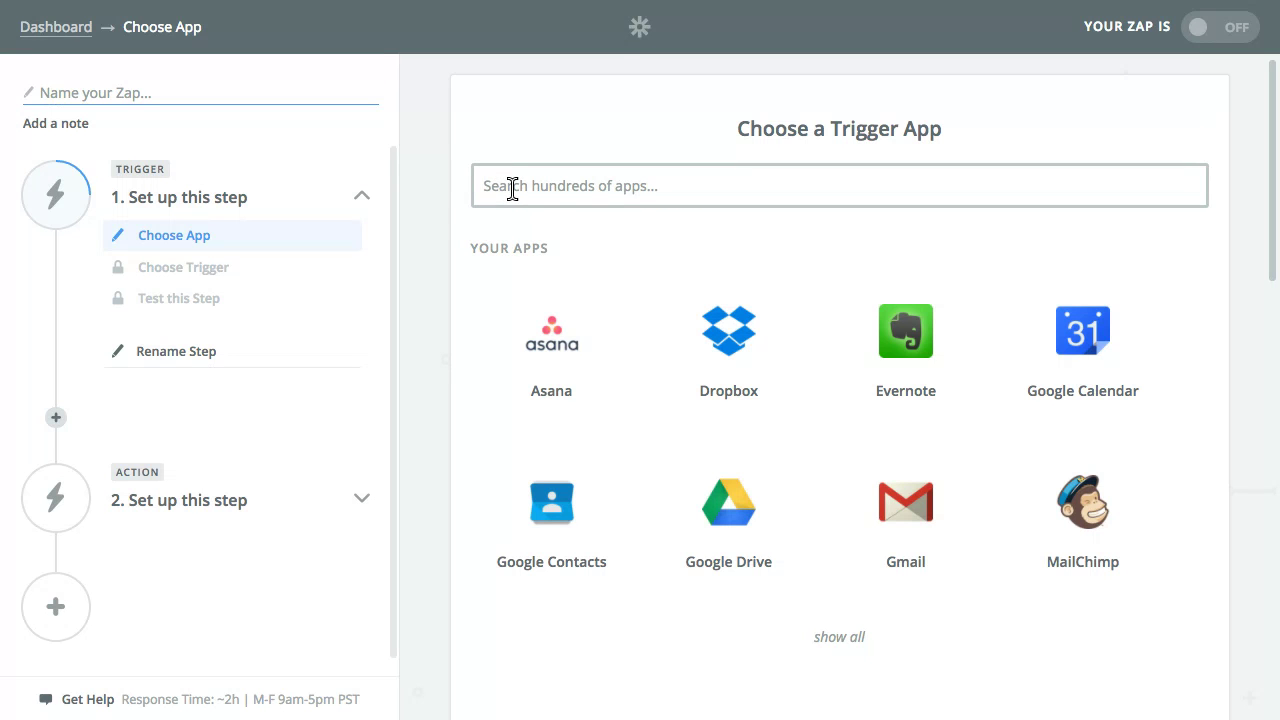
pyautogui.write('sendg')
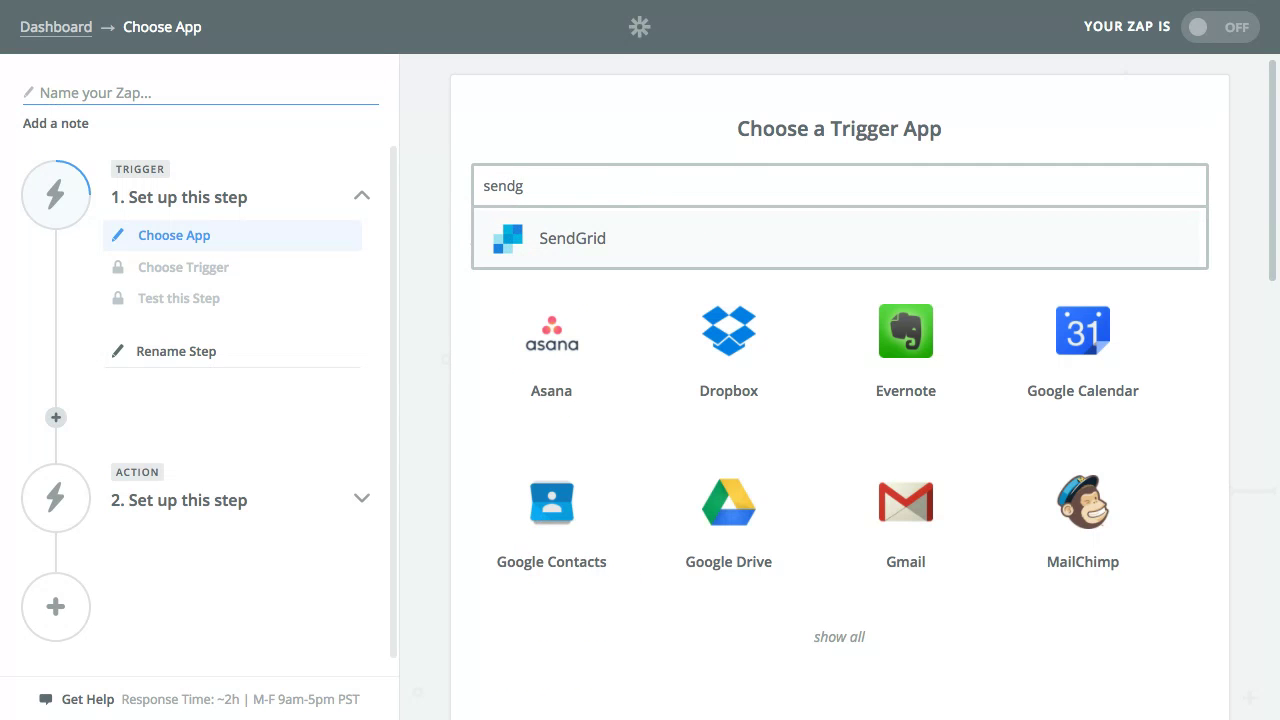
pyautogui.click(572, 238)
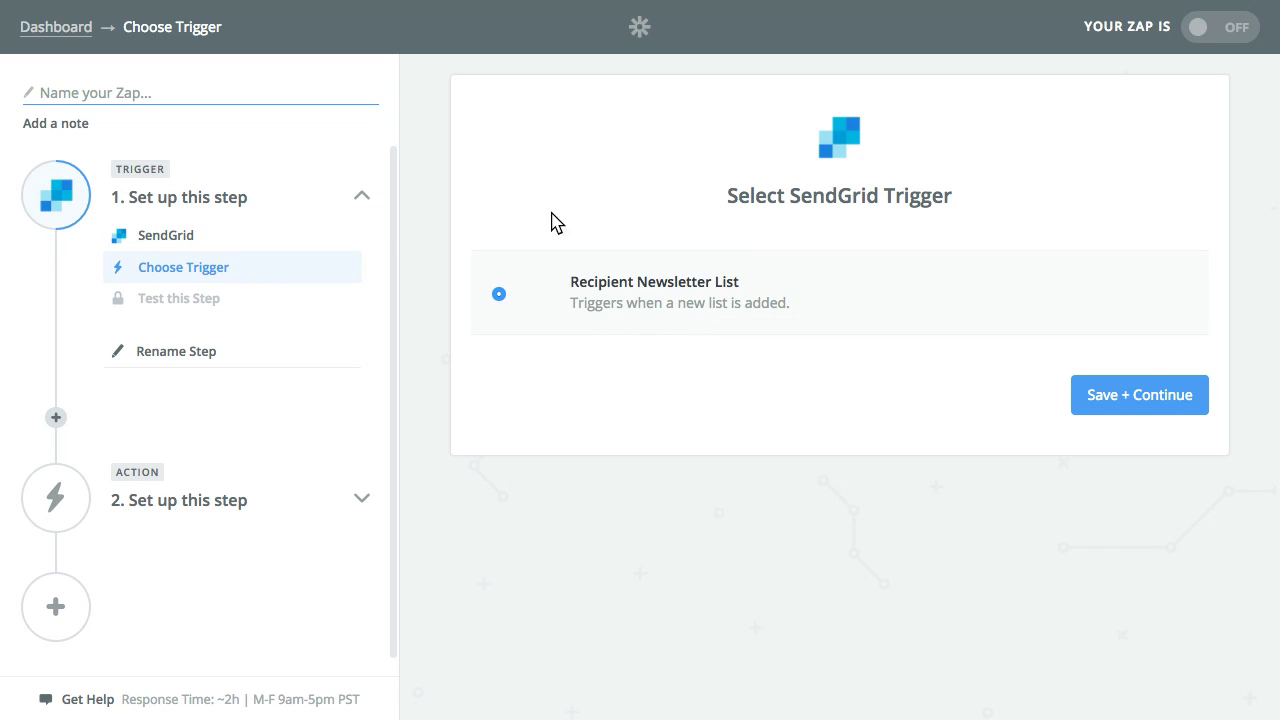
pyautogui.click(184, 203)
pyautogui.click(185, 203)
# Return to the Zapier dashboard and delete the unnamed SendGrid draft Zap
pyautogui.click(66, 30)
pyautogui.click(559, 374)
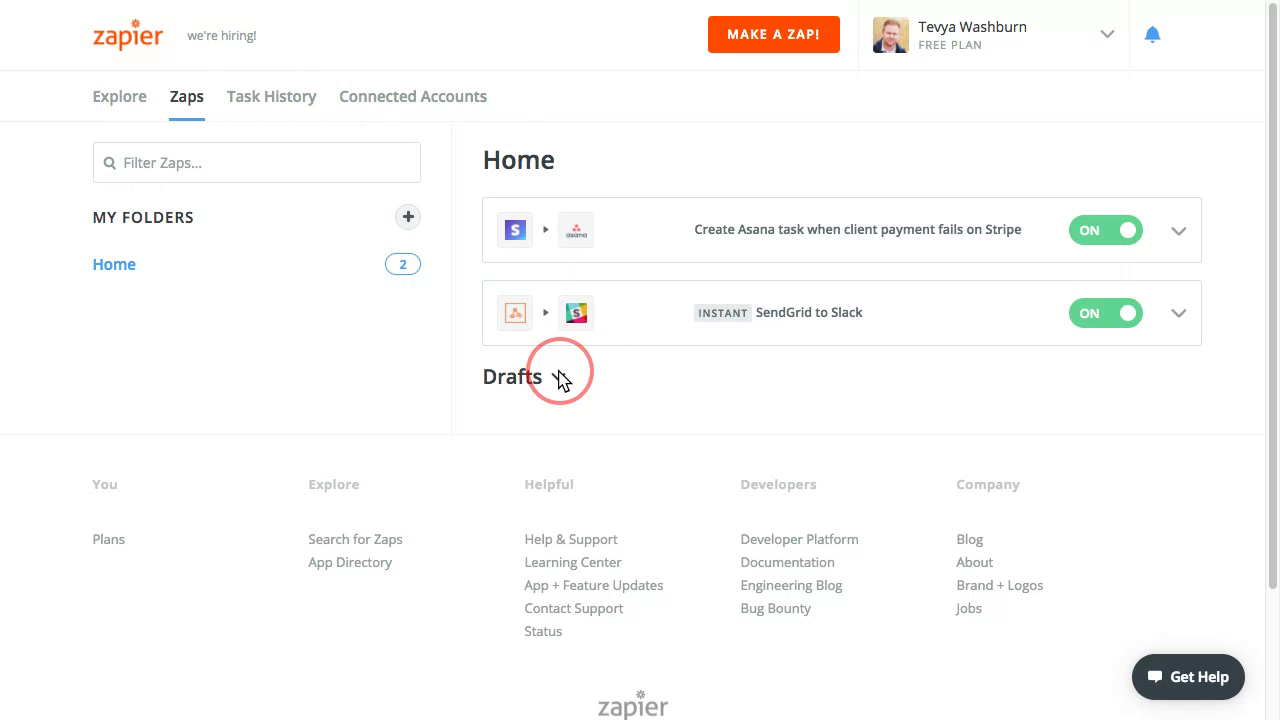
pyautogui.click(1176, 518)
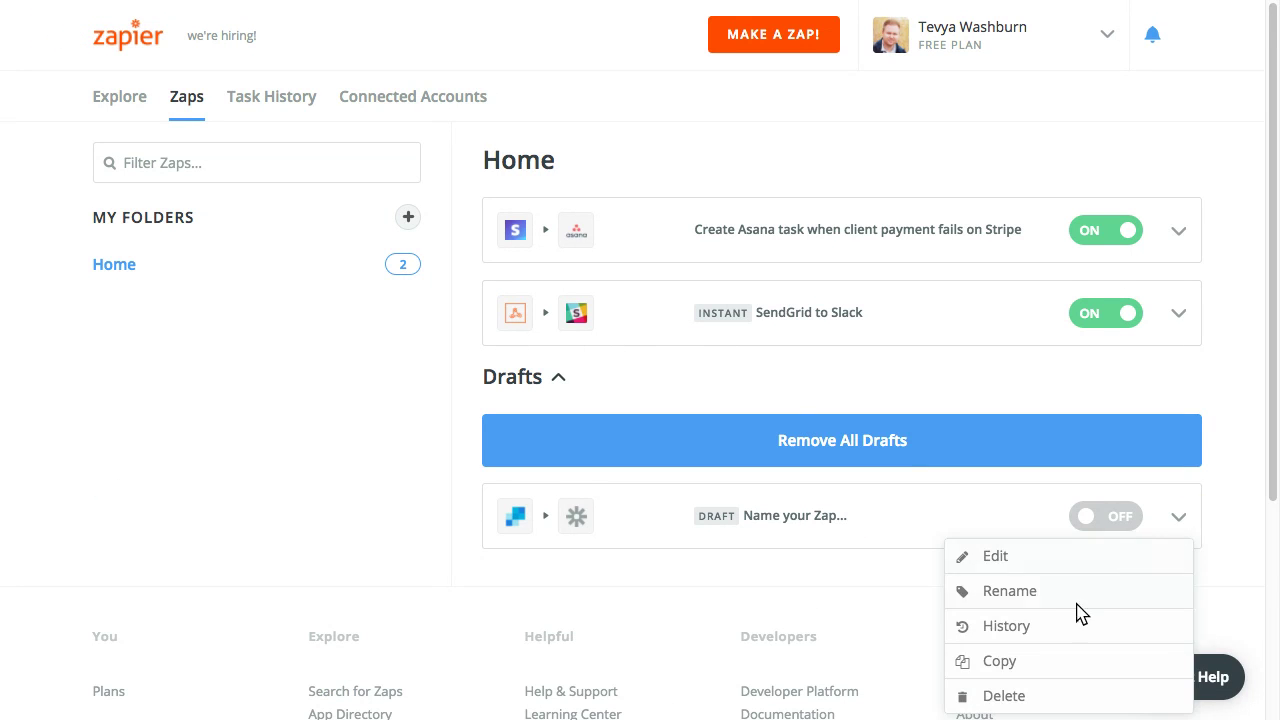
pyautogui.click(1010, 692)
pyautogui.click(1014, 692)
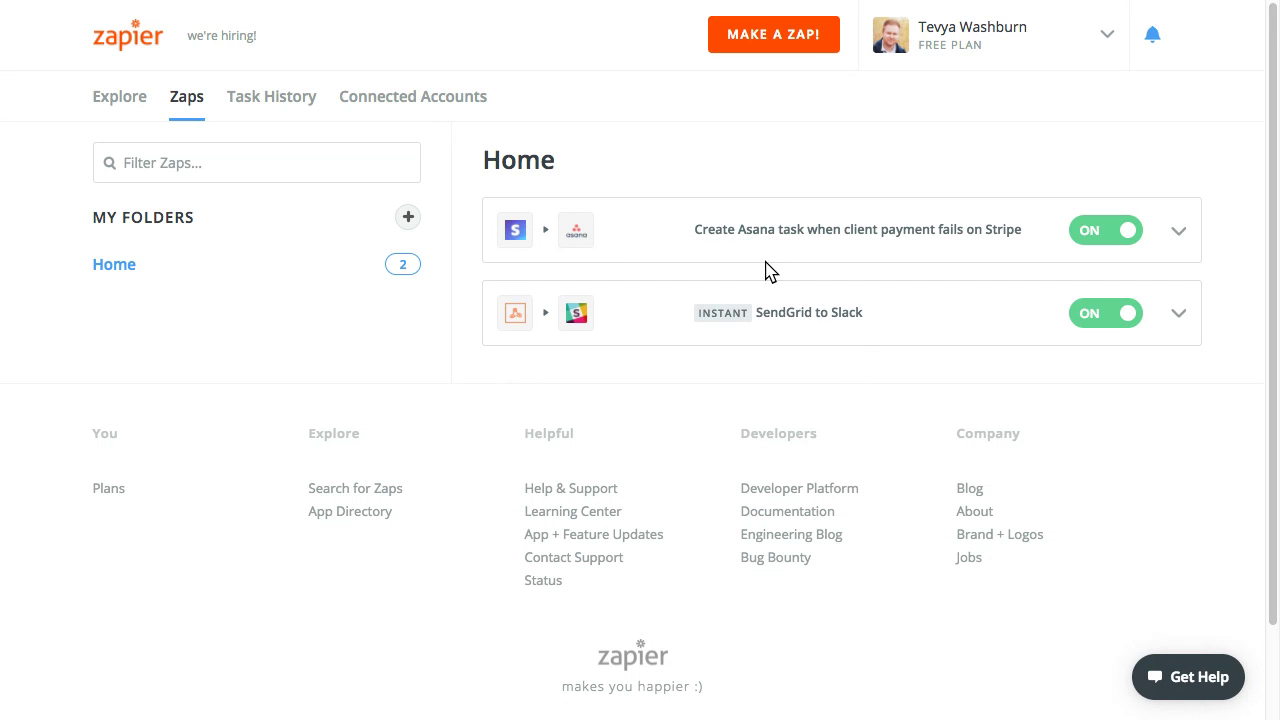
# Make a new Zap with Webhooks by Zapier as the trigger app
pyautogui.click(805, 38)
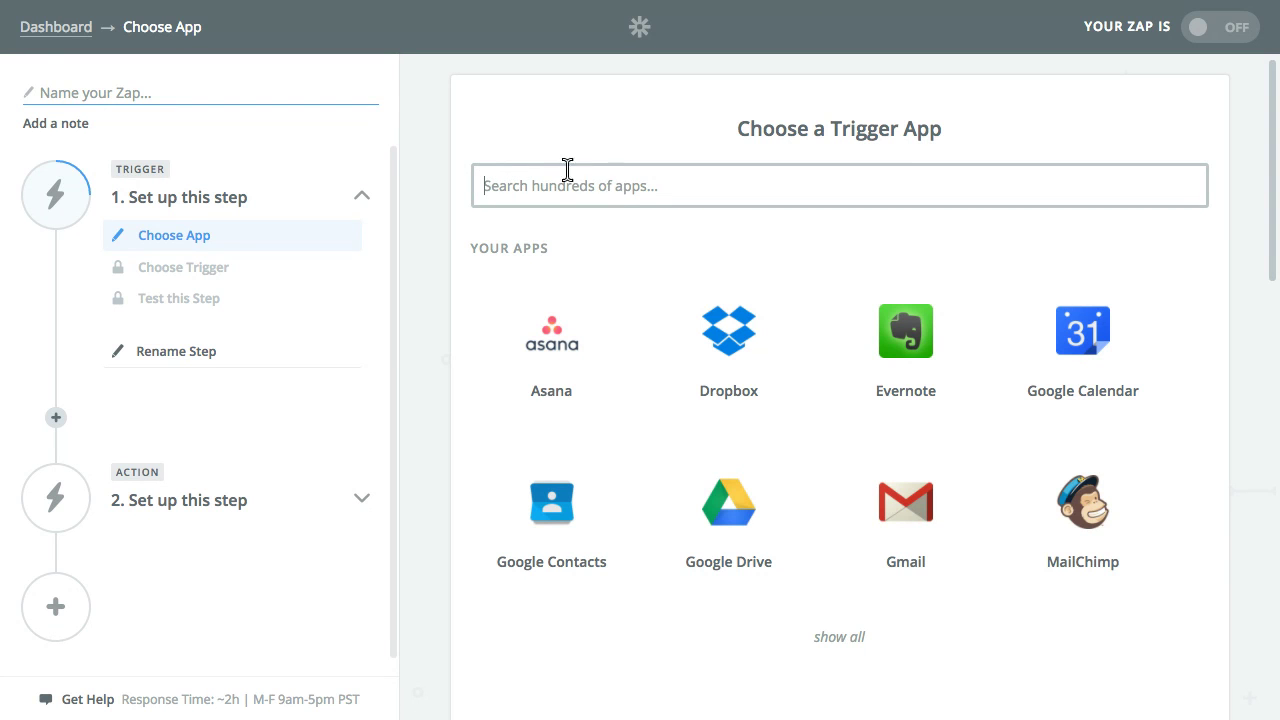
pyautogui.write('z')
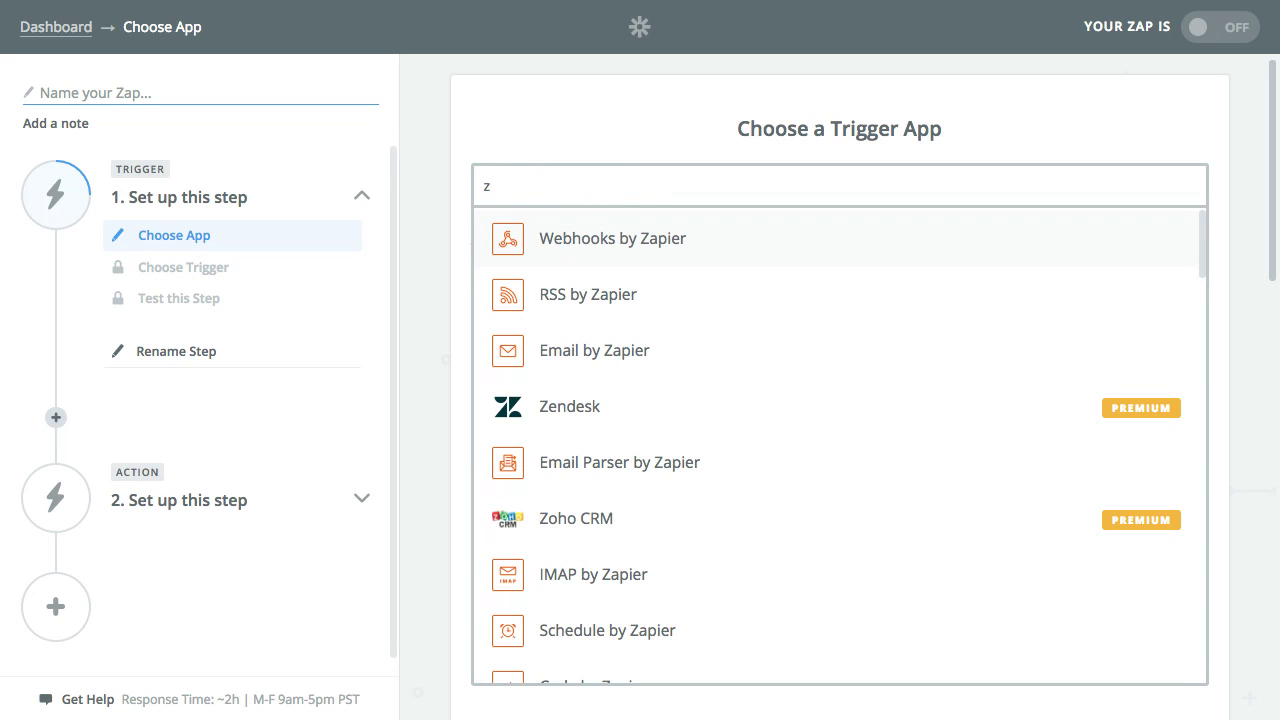
pyautogui.press('BackSpace')
pyautogui.write('web')
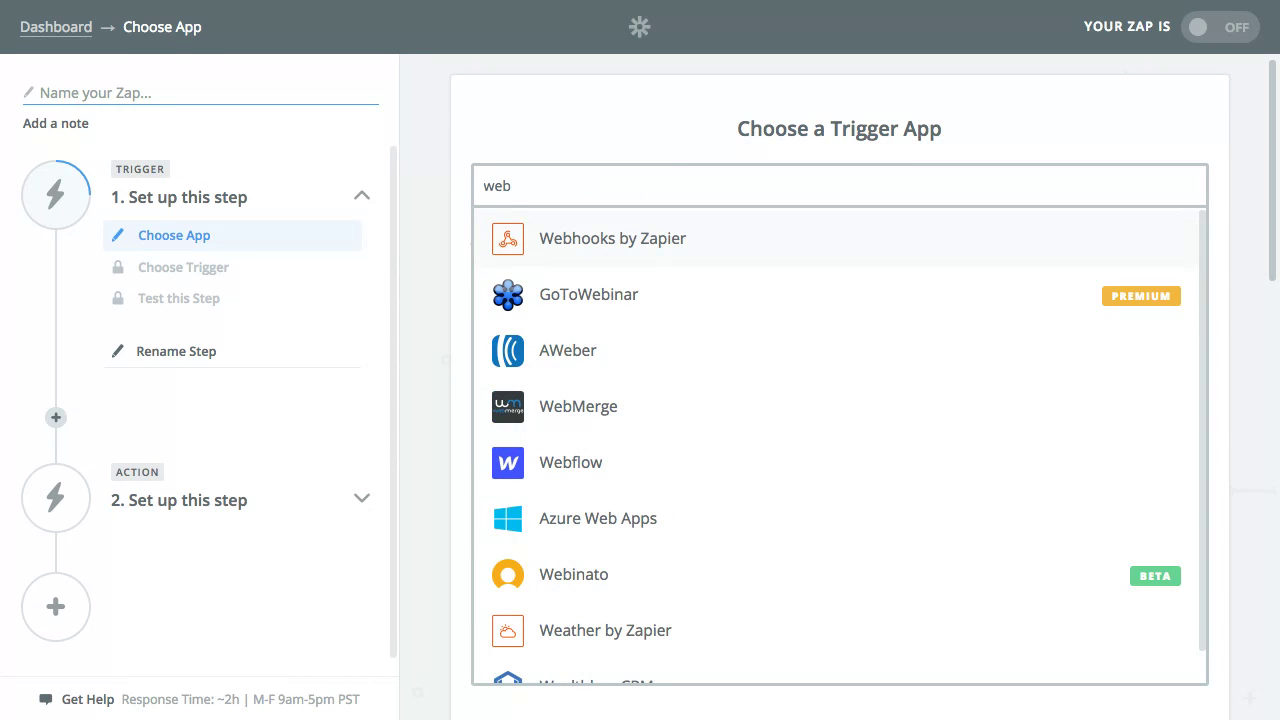
pyautogui.click(614, 238)
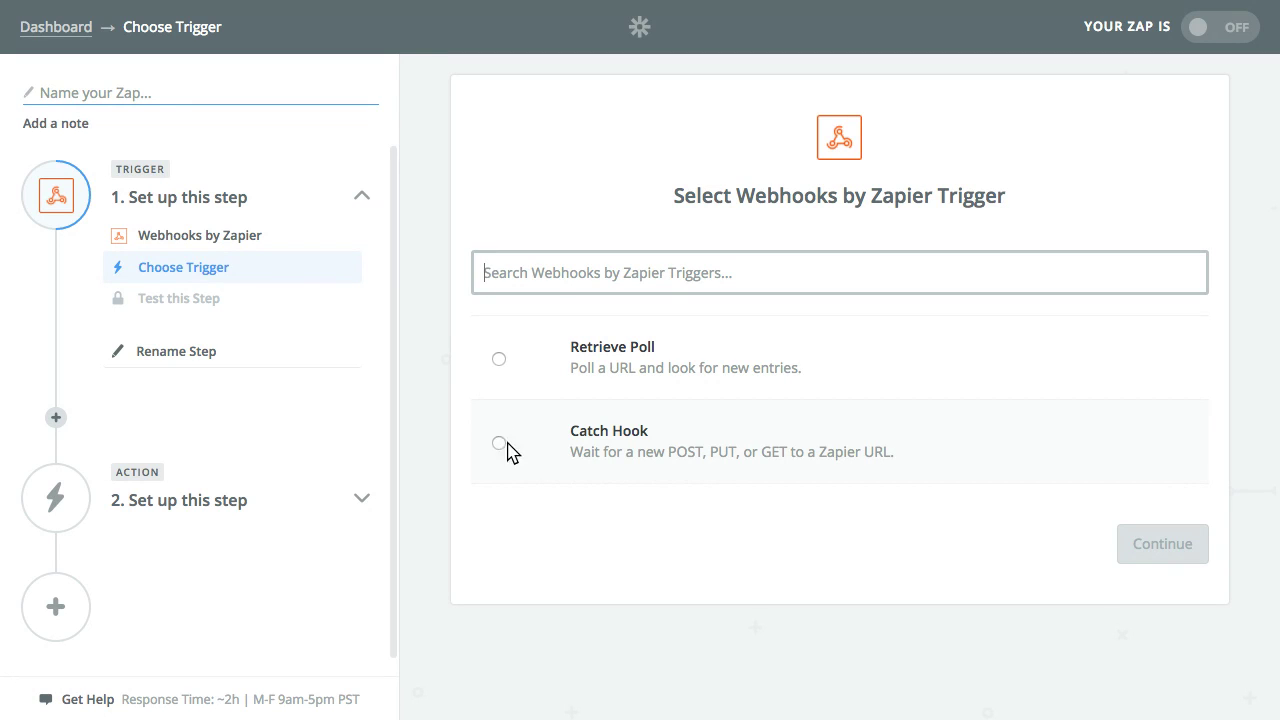
# Save Catch Hook as the webhook trigger and continue with the optional child key left empty
pyautogui.click(628, 452)
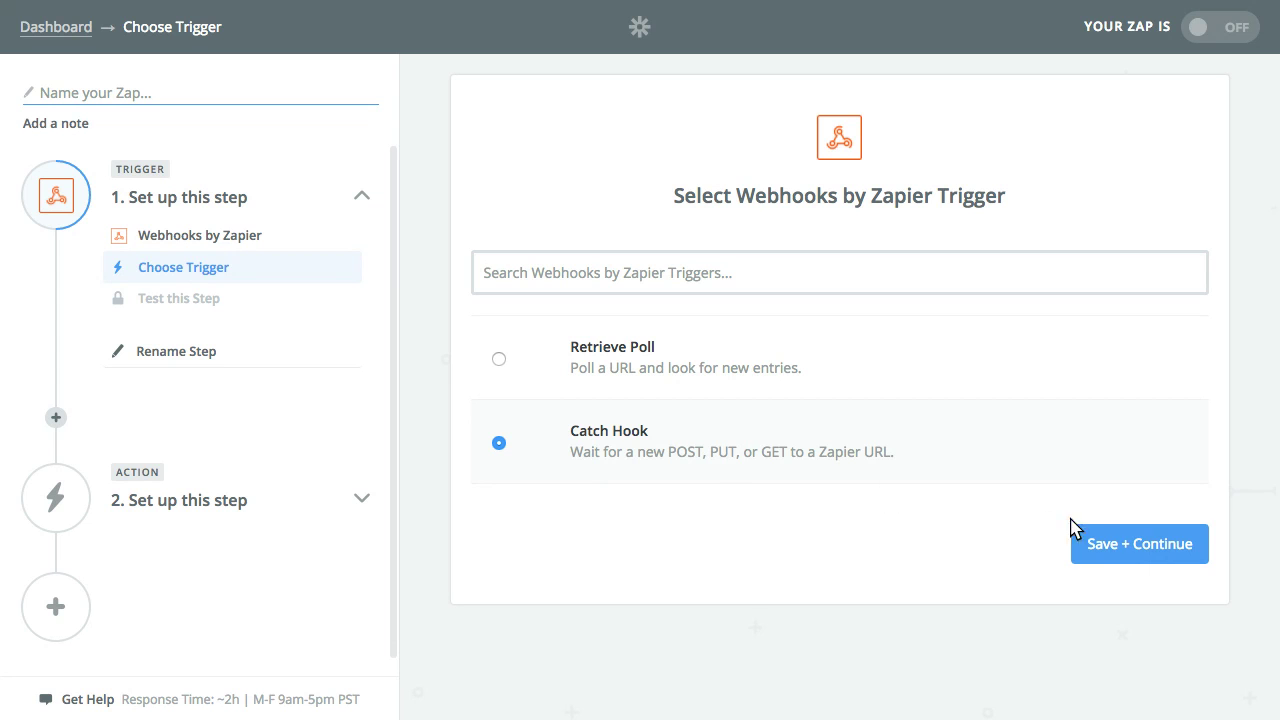
pyautogui.click(1135, 552)
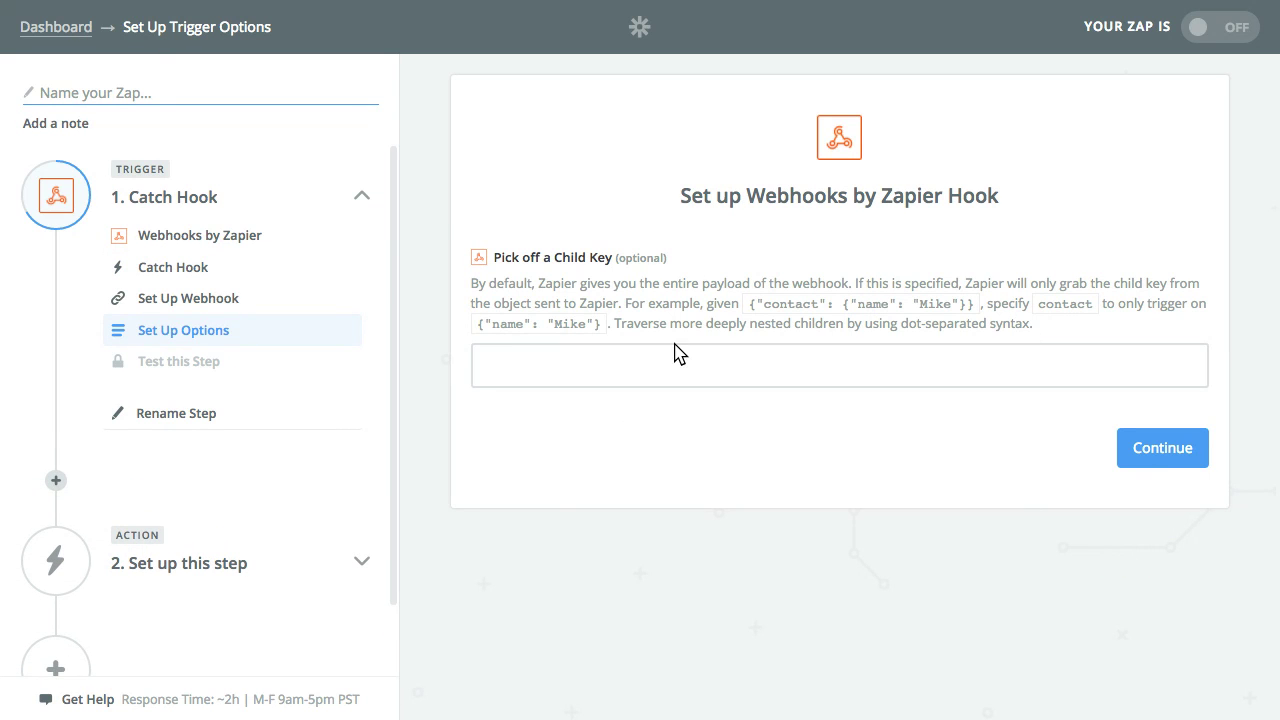
pyautogui.click(1145, 455)
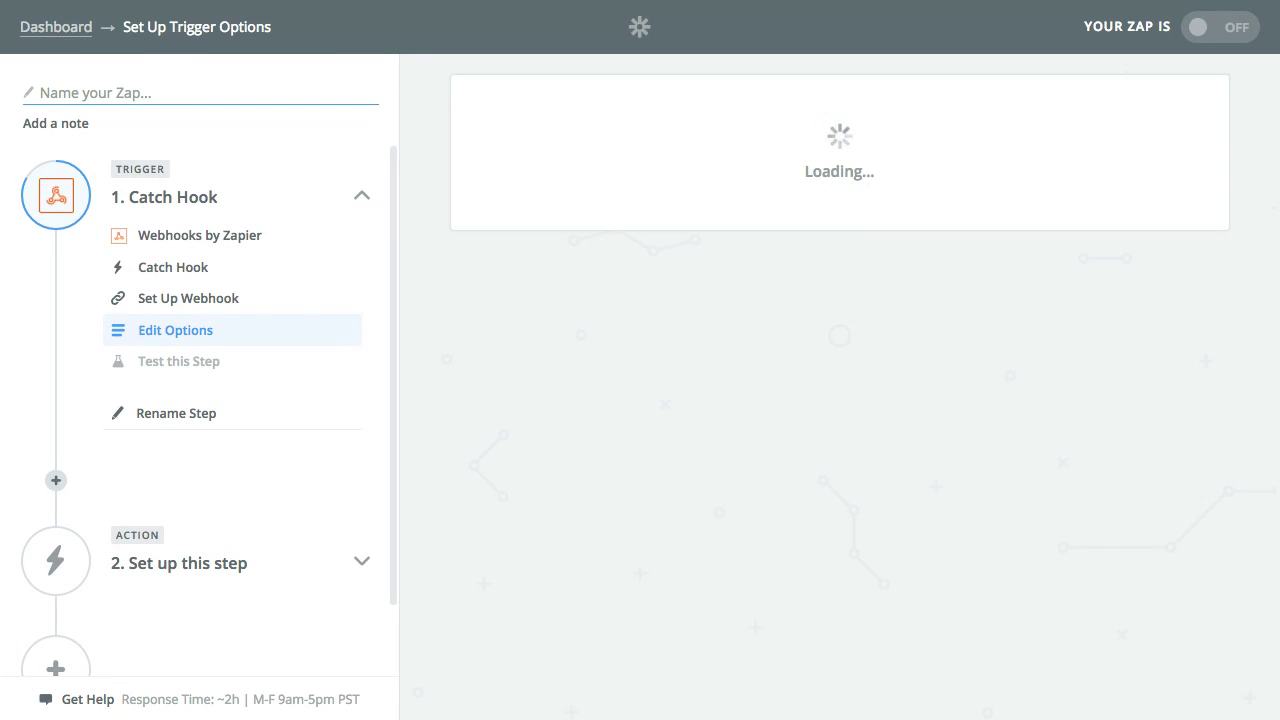
# Copy the Catch Hook trigger's custom webhook URL to the clipboard
pyautogui.scroll(-3, 705, 400)
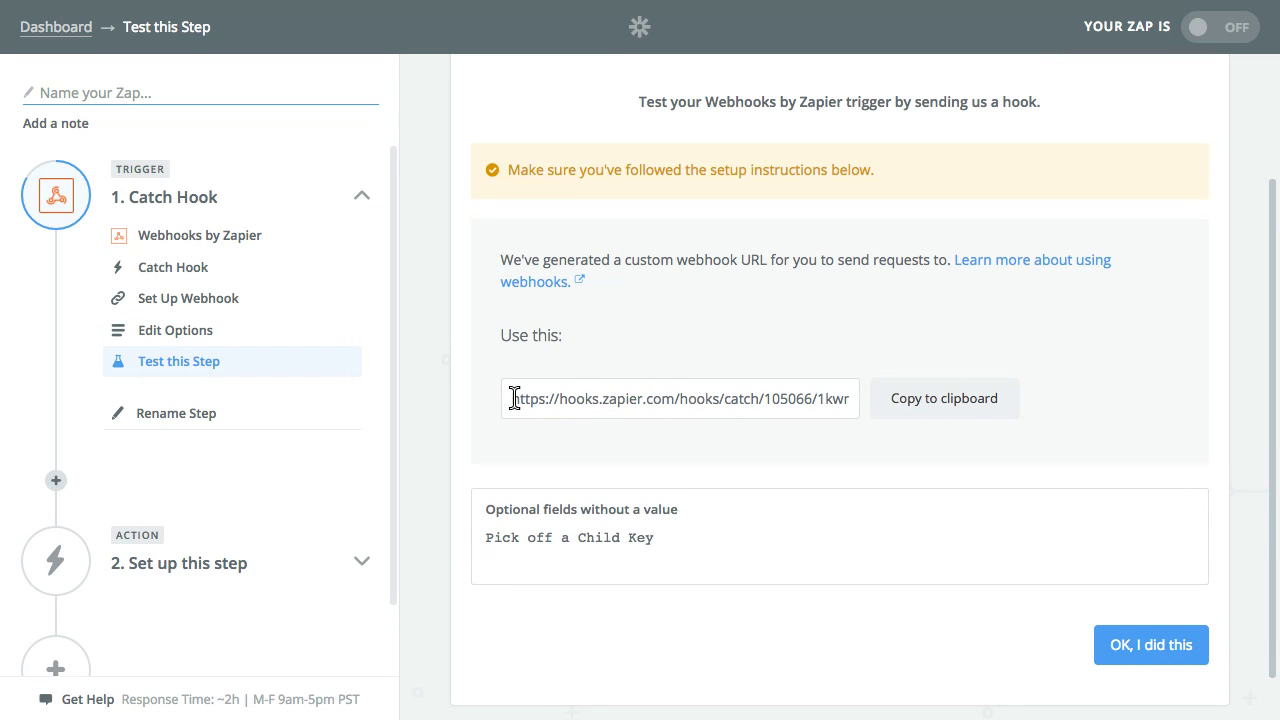
pyautogui.moveTo(505, 400); pyautogui.dragTo(1040, 422)
pyautogui.click(782, 440)
pyautogui.click(953, 401)
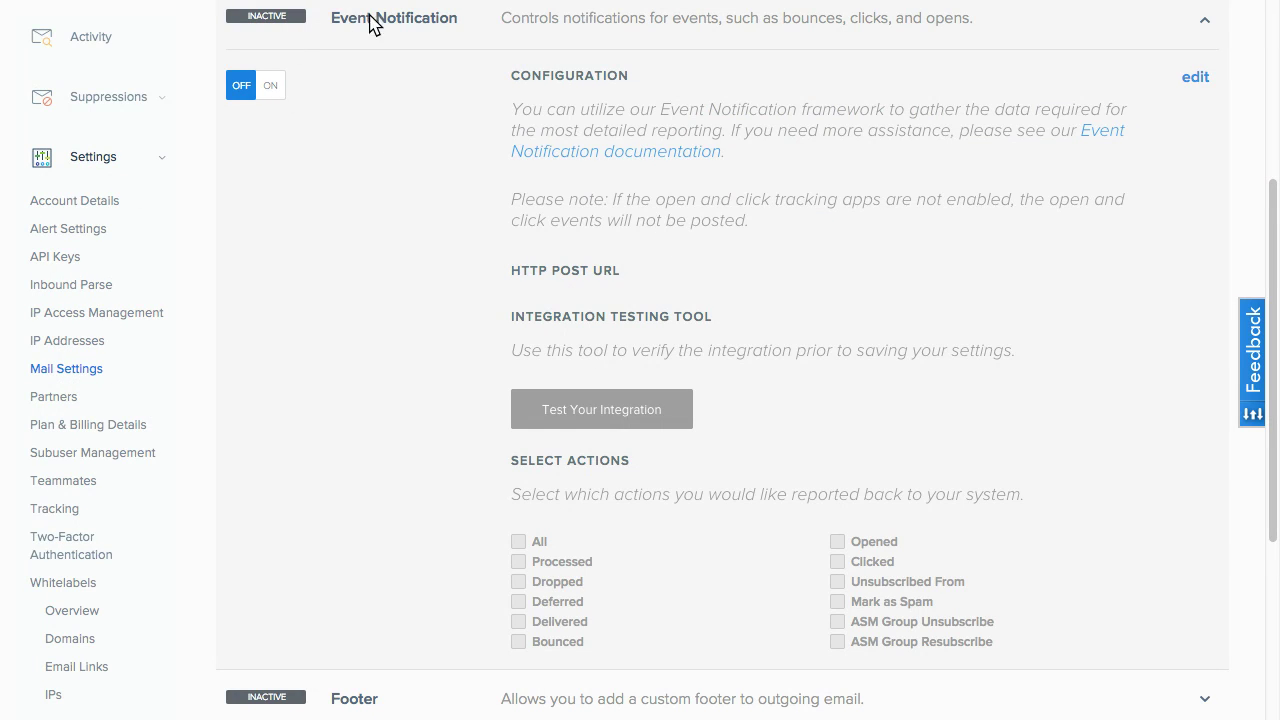
# Switch to SendGrid's mail settings, expand Event Notification and turn it on
pyautogui.moveTo(338, 28); pyautogui.dragTo(487, 100)
pyautogui.click(445, 98)
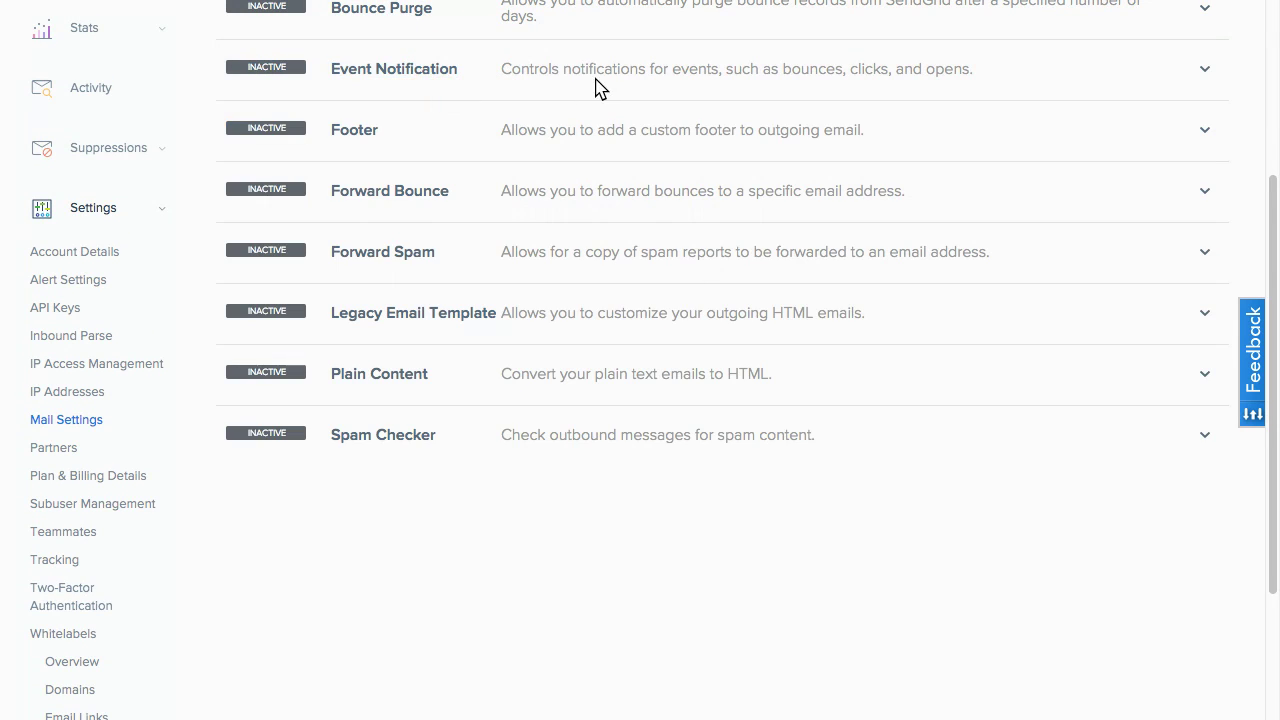
pyautogui.click(510, 75)
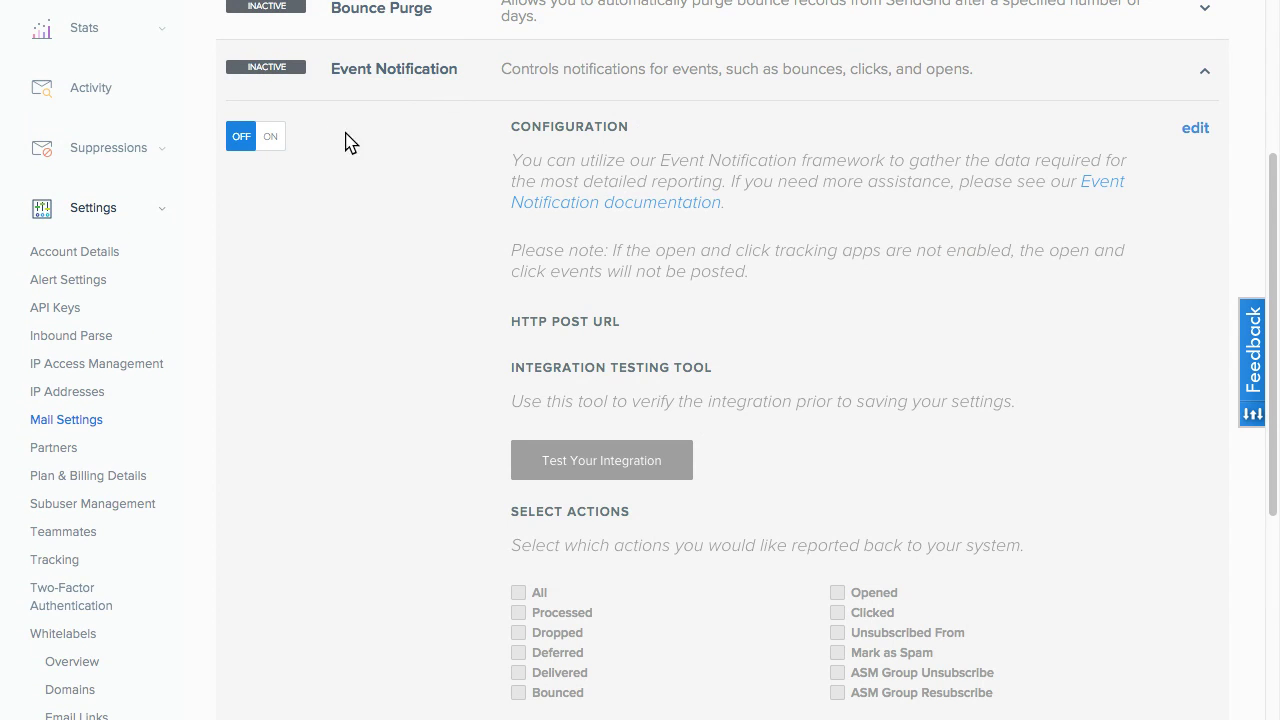
pyautogui.click(264, 144)
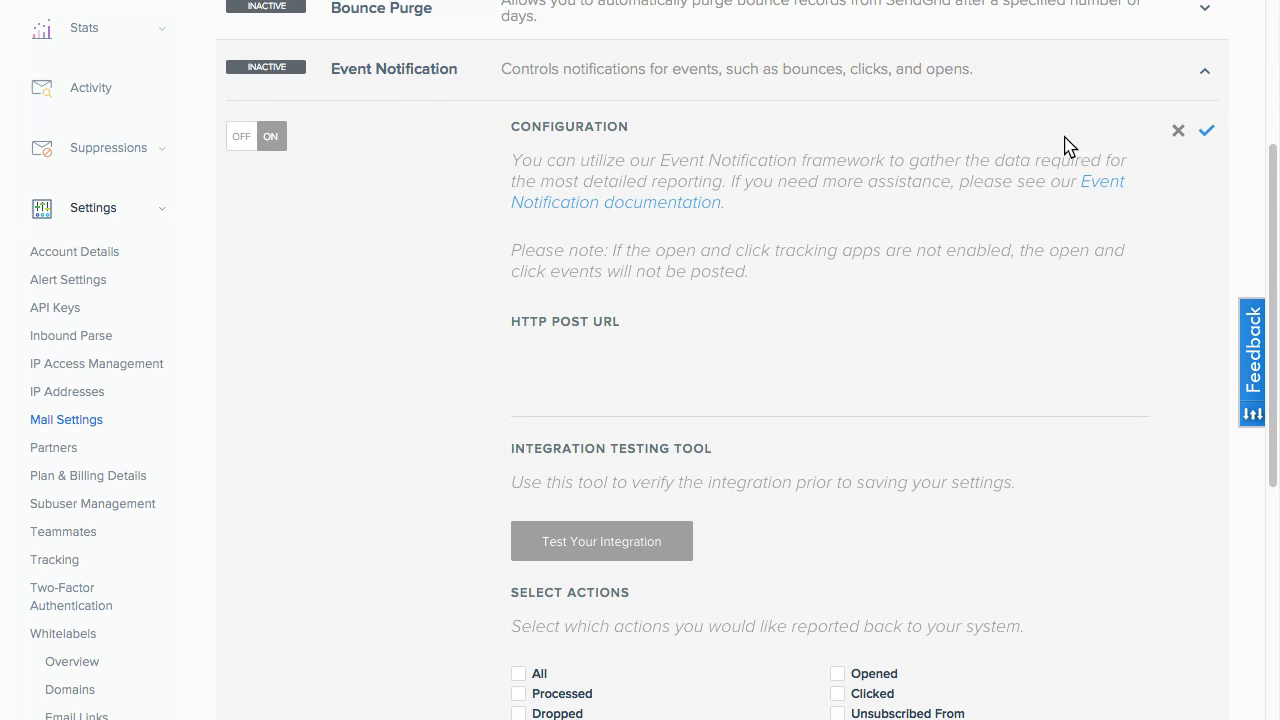
# Paste the copied Zapier webhook URL as the Event Notification HTTP Post URL
pyautogui.click(772, 336)
pyautogui.click(571, 405)
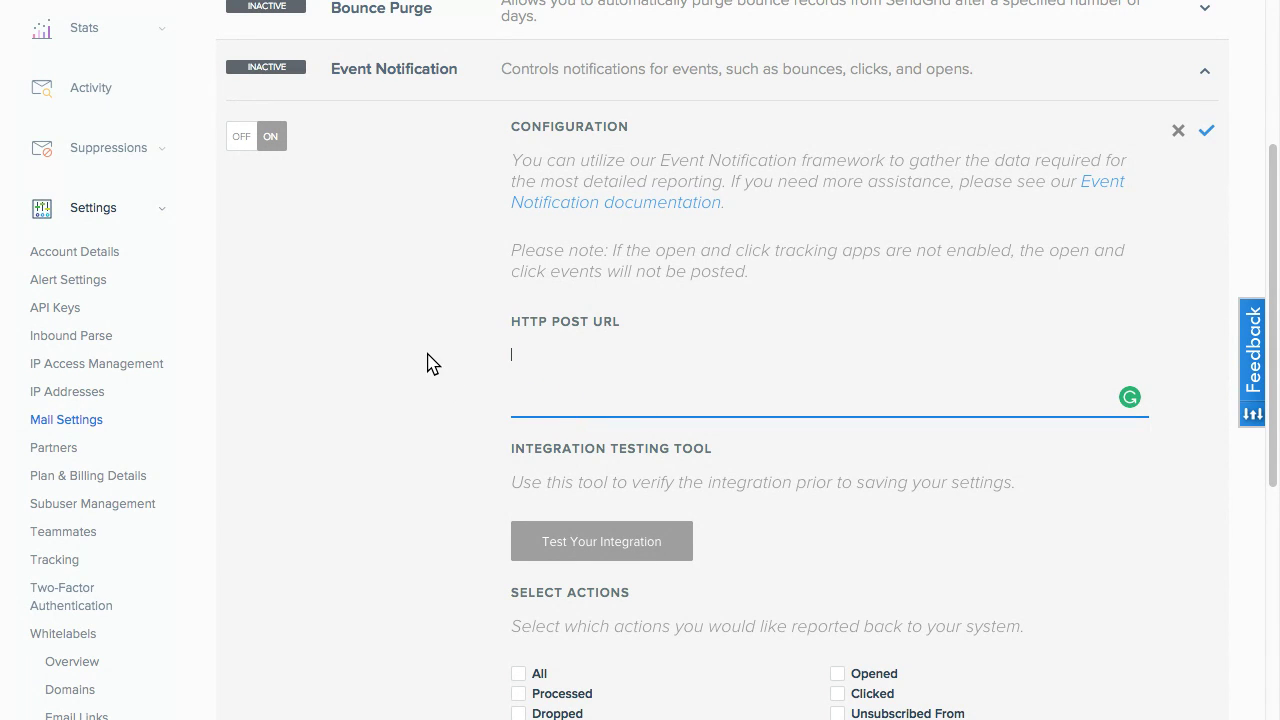
pyautogui.hotkey('ctrl', 'v')
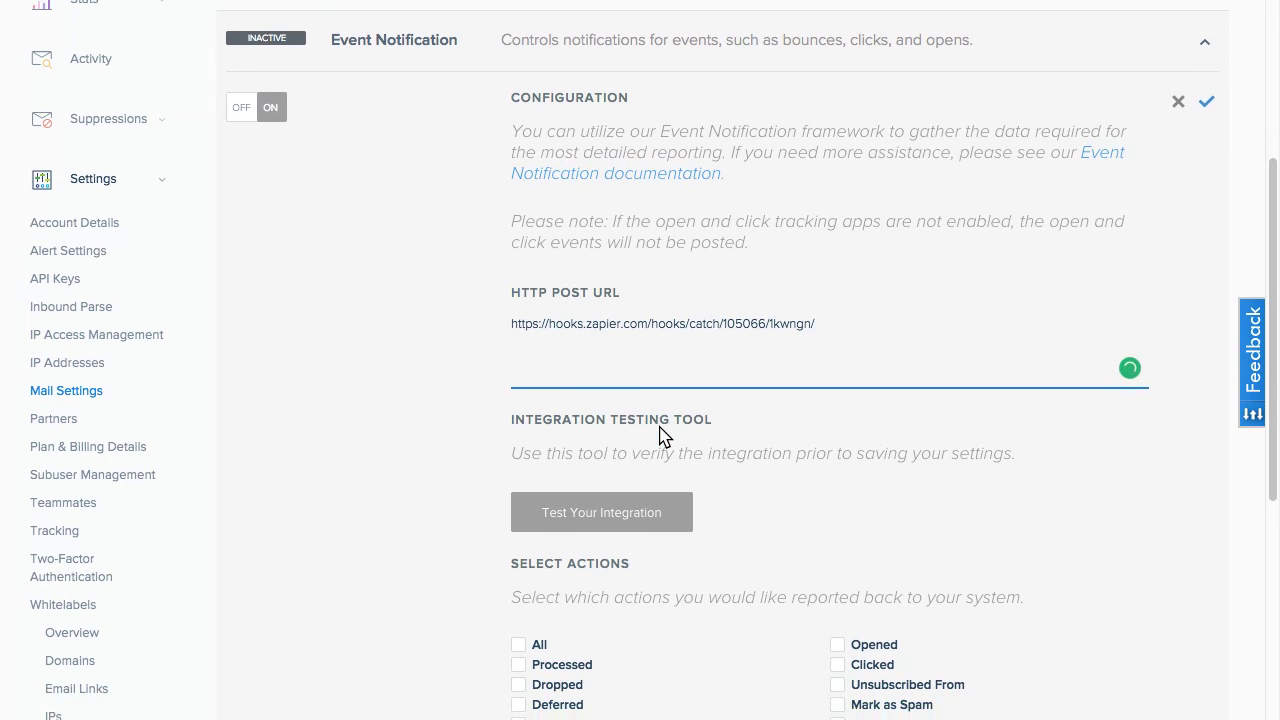
# Try selecting all Event Notification actions and clear the selection again
pyautogui.scroll(-2, 663, 434)
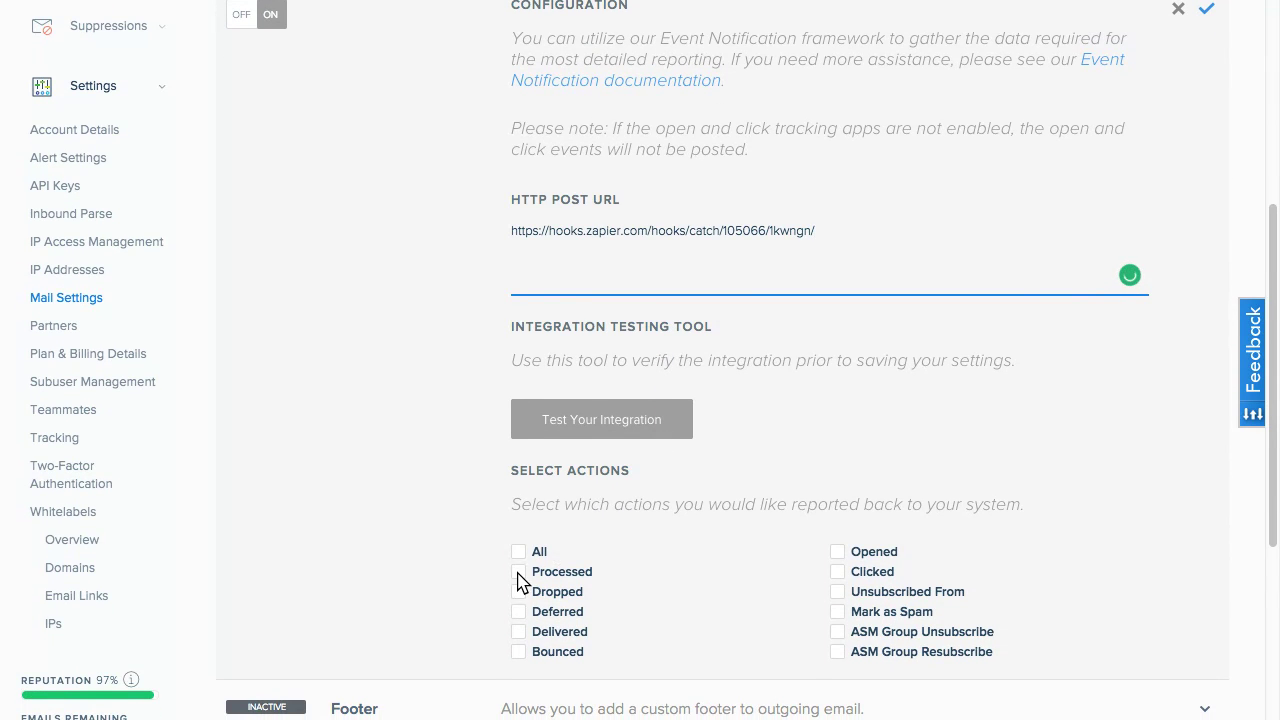
pyautogui.click(518, 556)
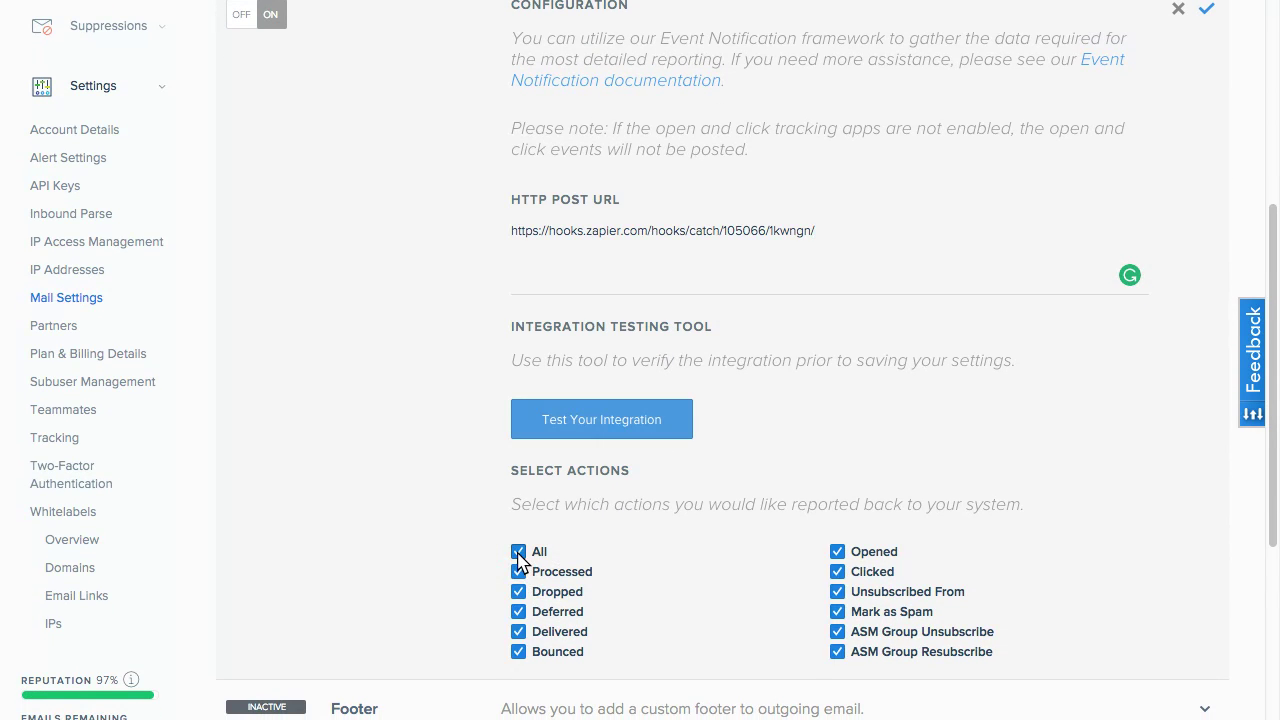
pyautogui.click(518, 552)
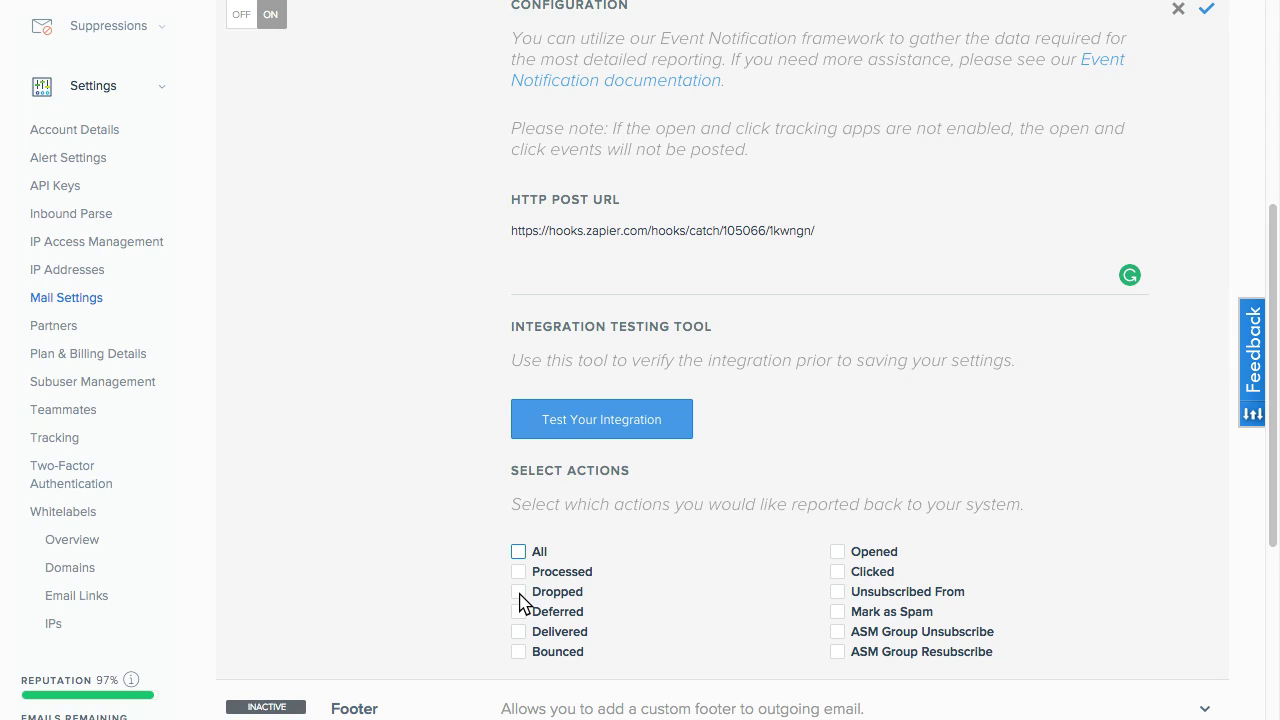
# Select Dropped, Deferred, Bounced and Mark as Spam as the actions reported back, leaving Delivered unselected
pyautogui.click(518, 594)
pyautogui.click(519, 611)
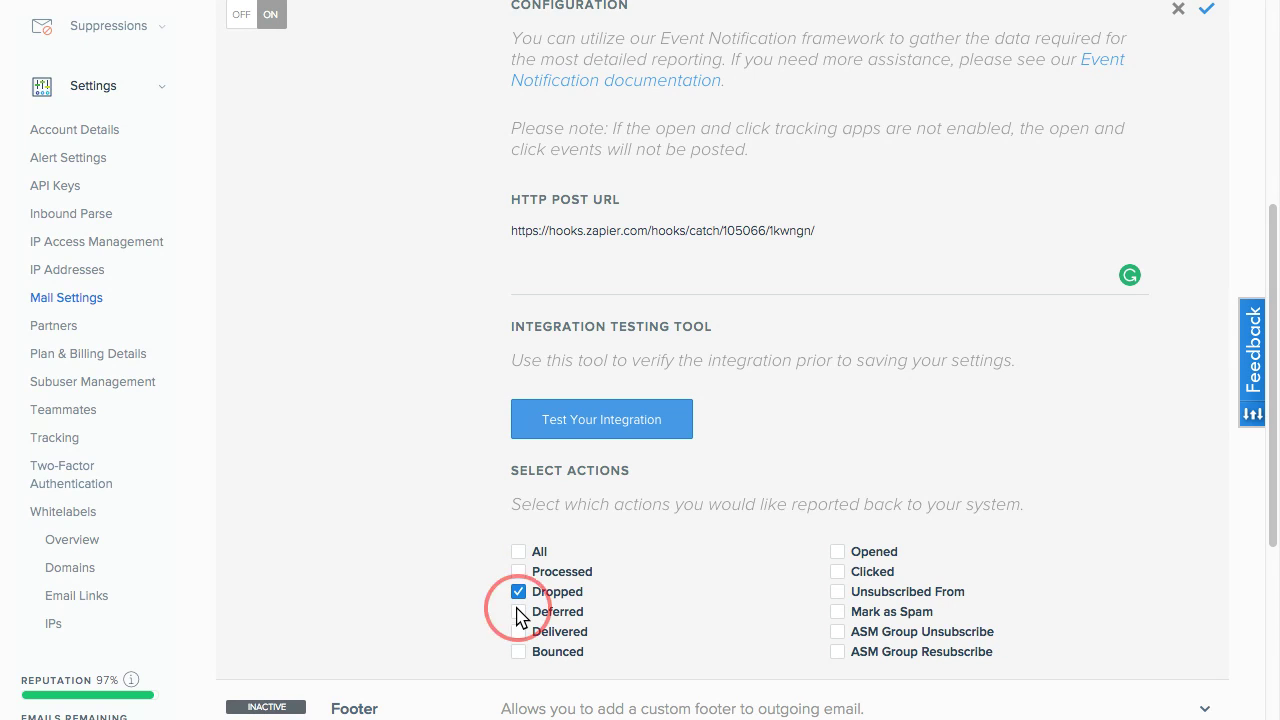
pyautogui.click(516, 630)
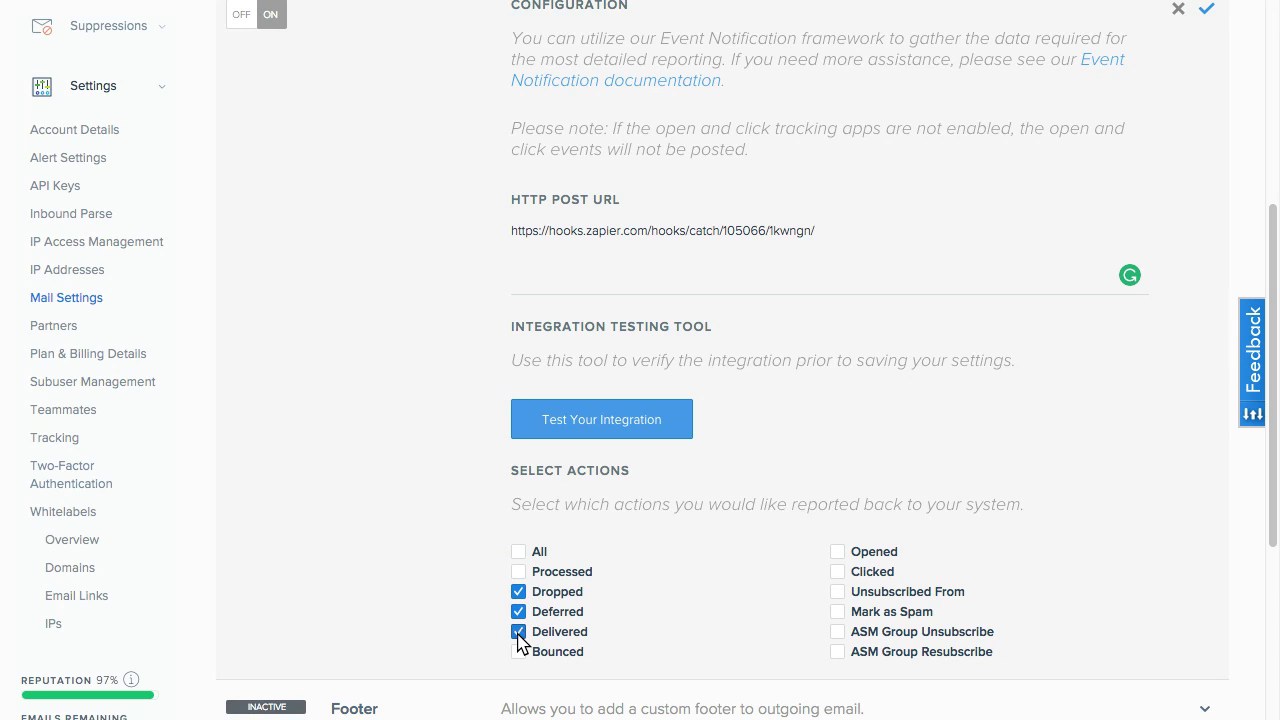
pyautogui.click(518, 608)
pyautogui.click(519, 611)
pyautogui.click(519, 632)
pyautogui.click(519, 651)
pyautogui.click(838, 612)
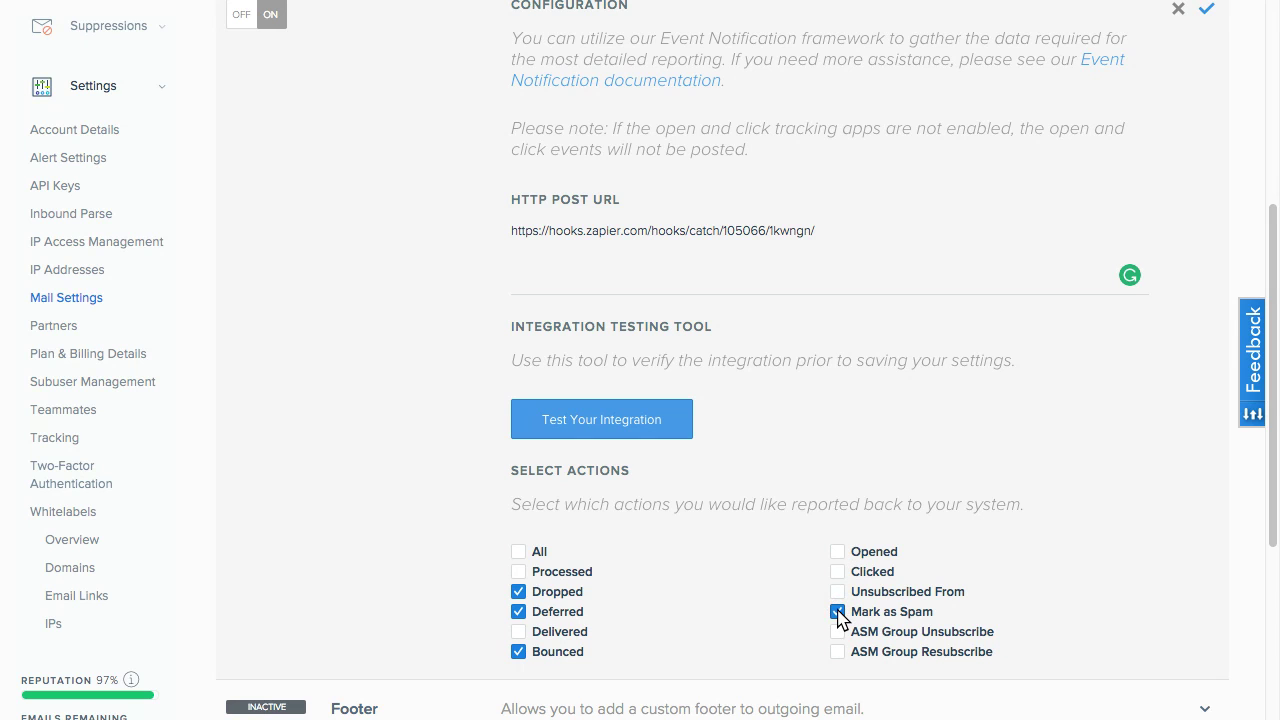
# Save the Event Notification configuration
pyautogui.scroll(1, 731, 596)
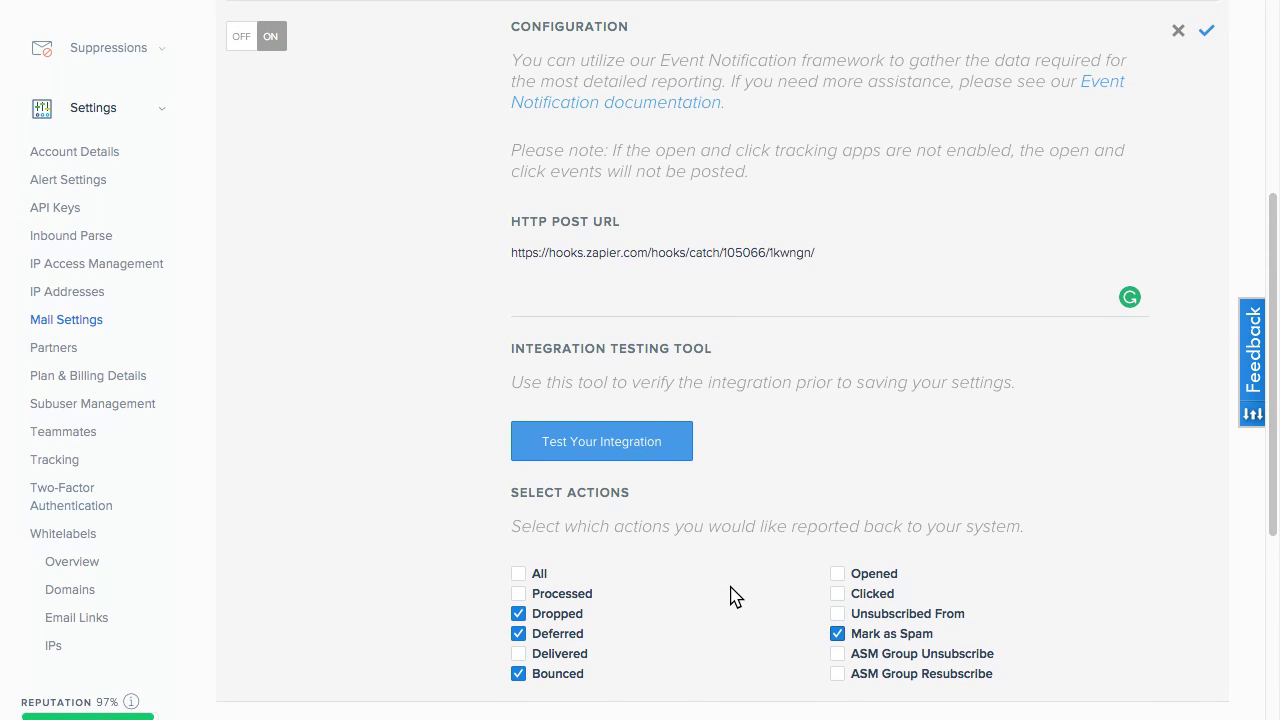
pyautogui.scroll(1, 640, 360)
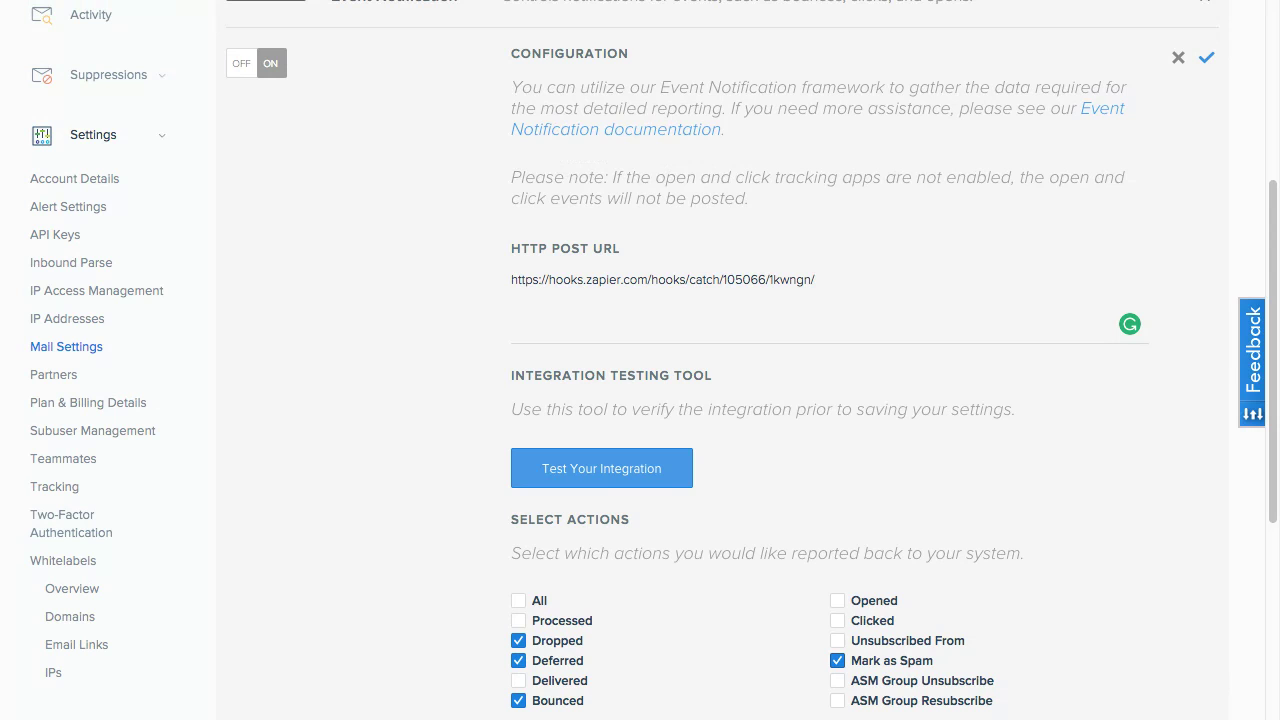
pyautogui.click(1208, 59)
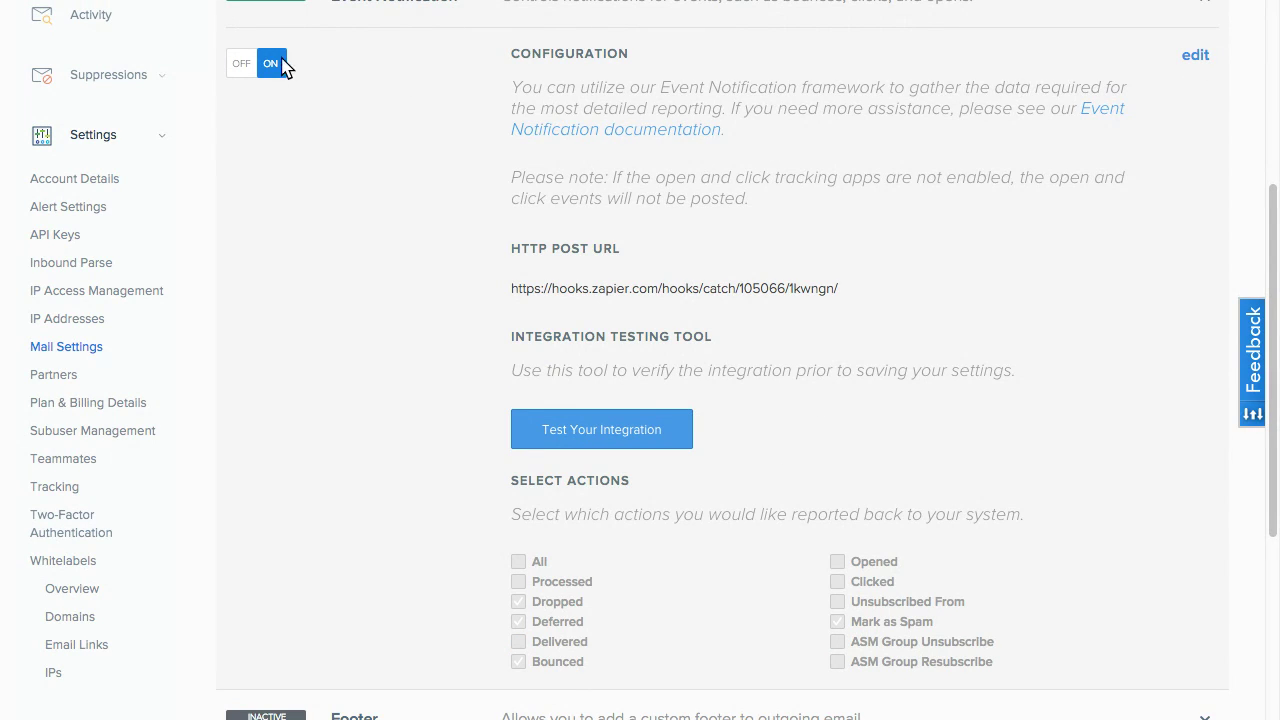
pyautogui.scroll(1, 290, 115)
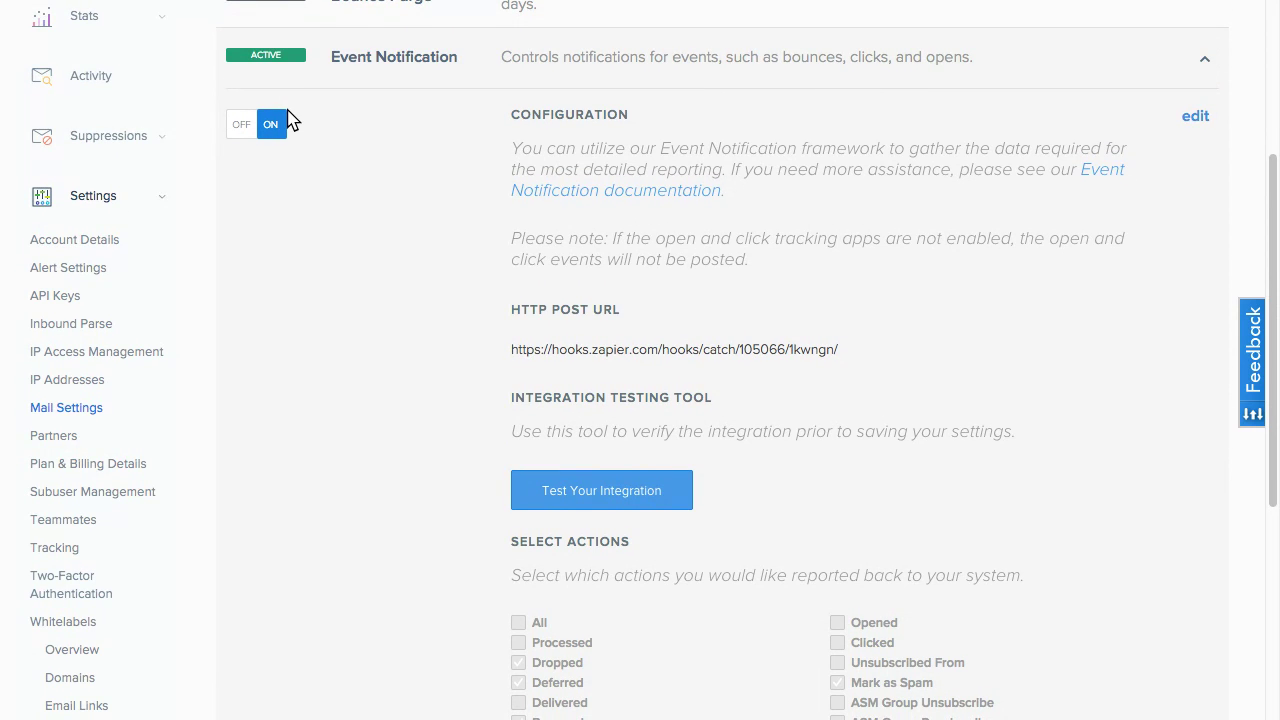
pyautogui.scroll(-1, 416, 207)
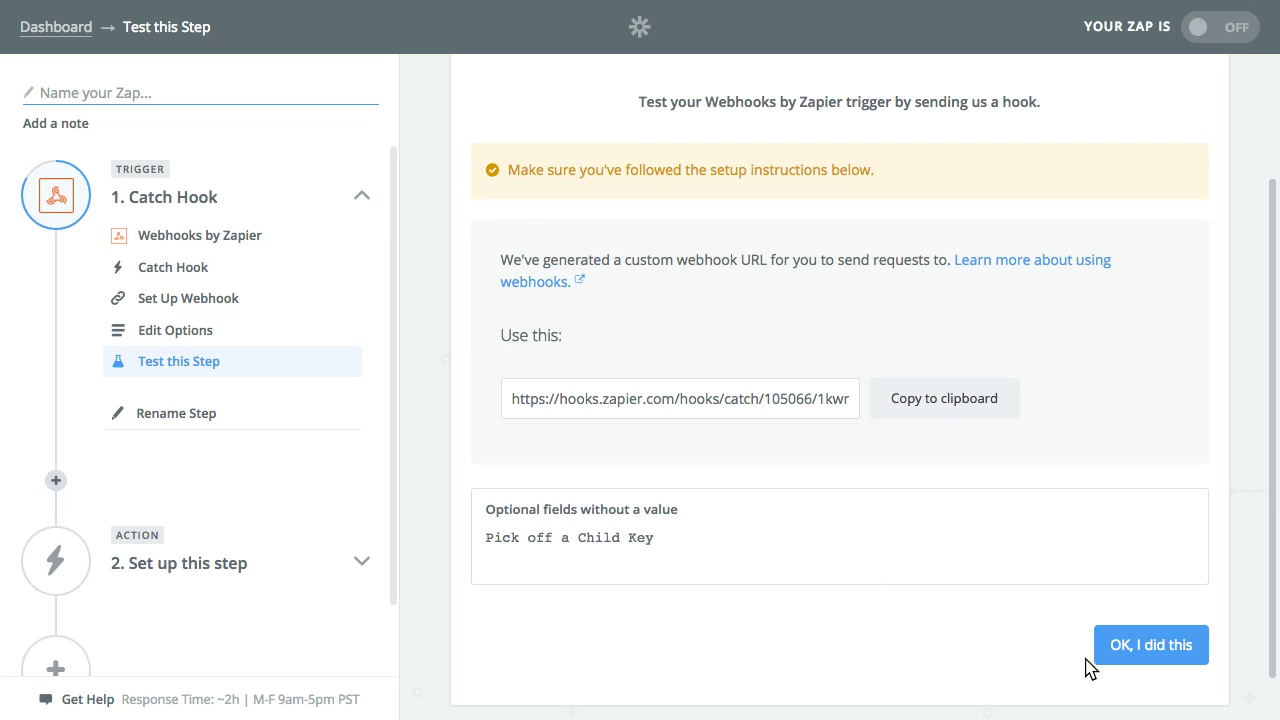
# Switch to Zapier and start looking for the test hook, and run the integration test in SendGrid
pyautogui.click(1151, 645)
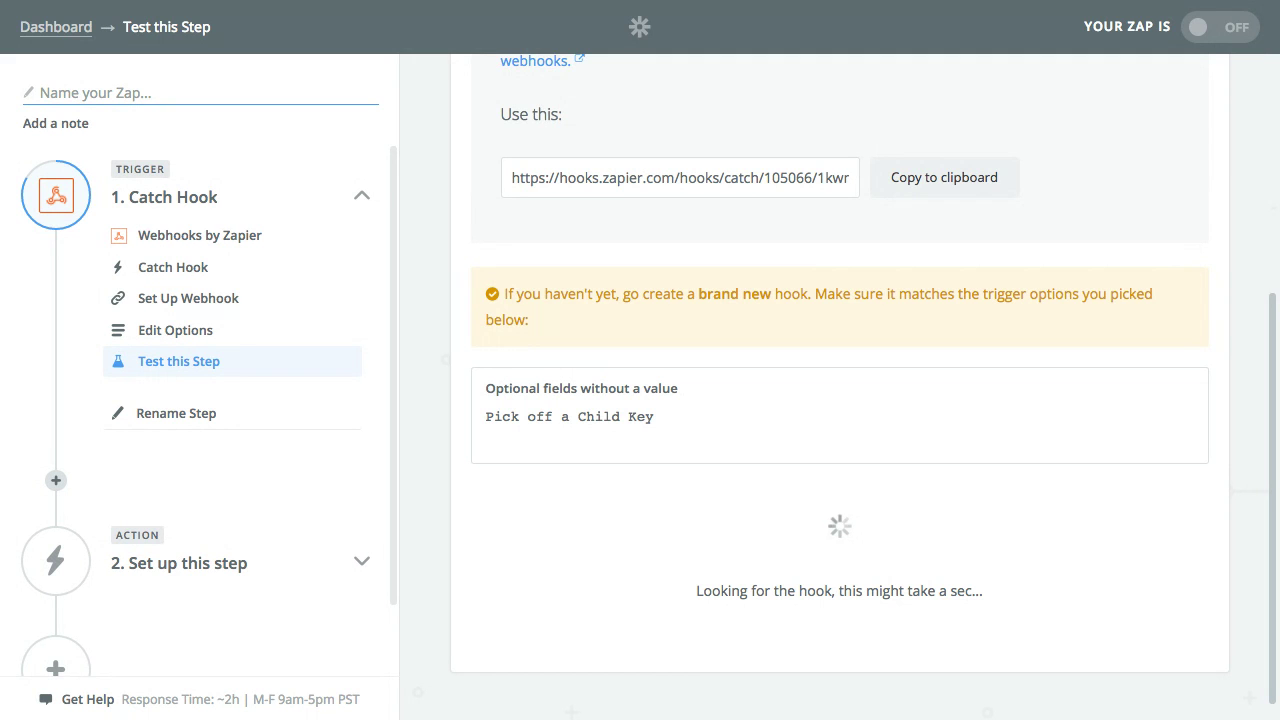
pyautogui.scroll(1, 840, 400)
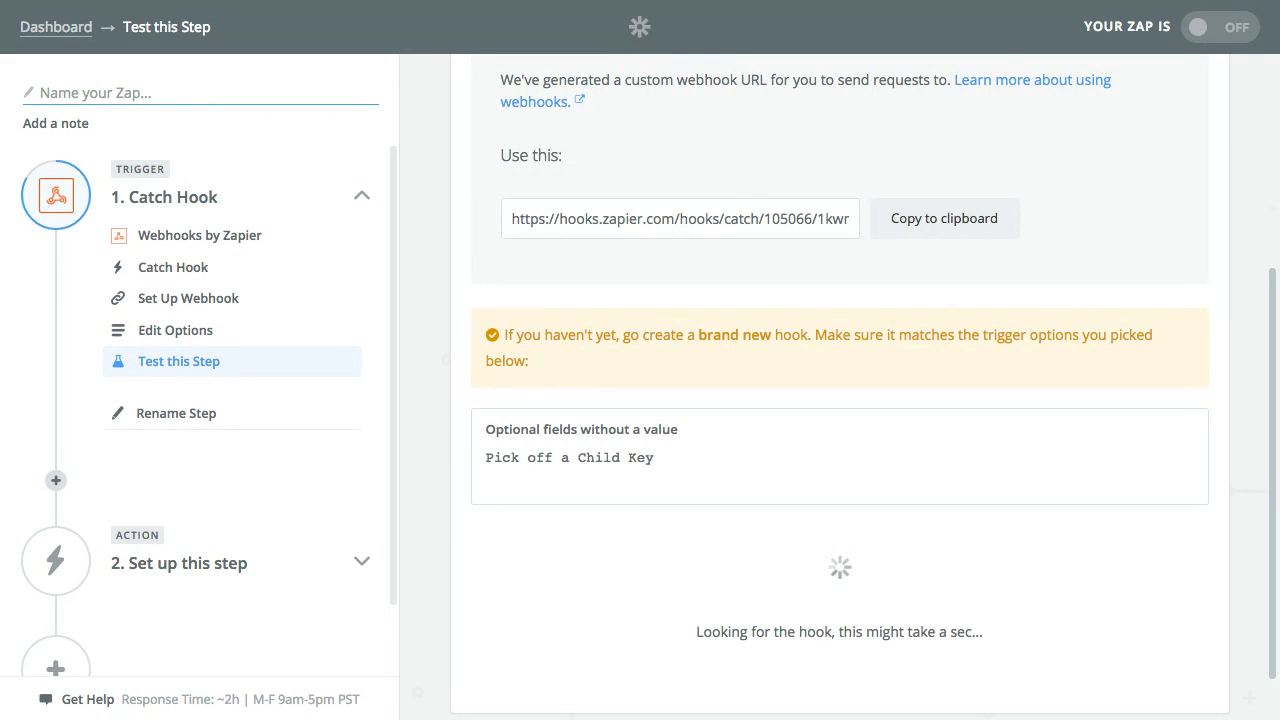
pyautogui.scroll(-1, 654, 338)
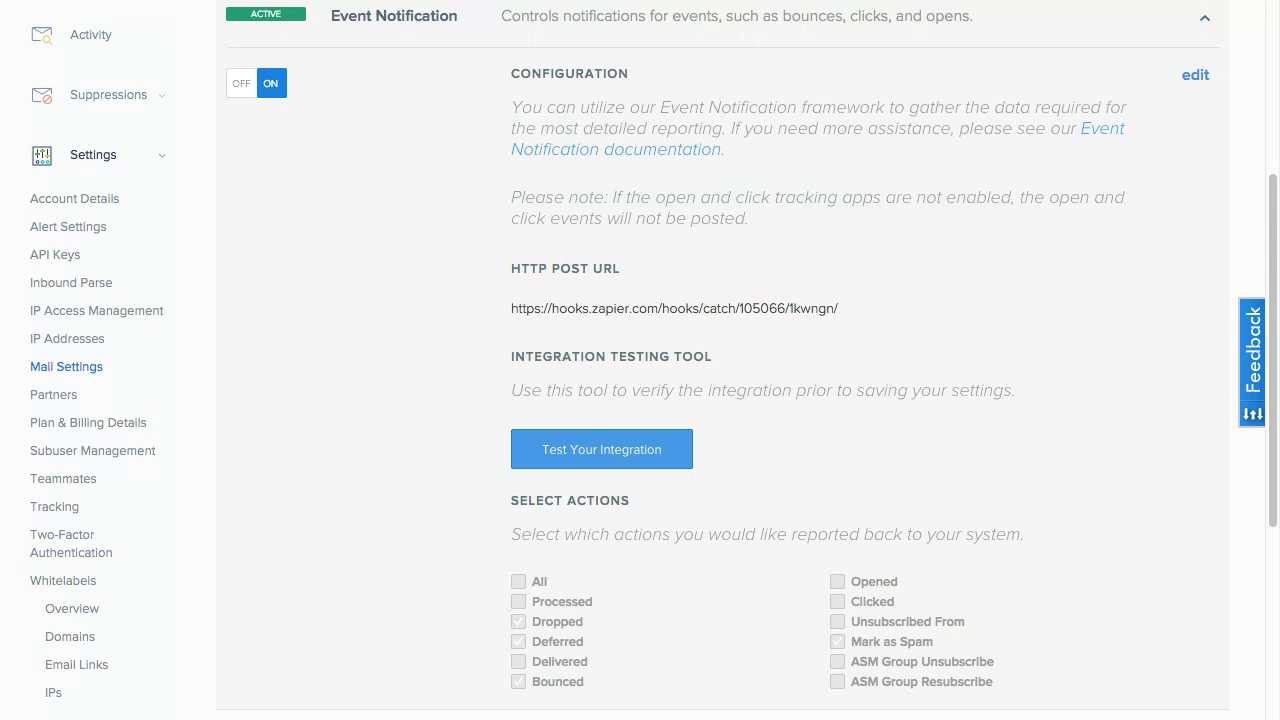
pyautogui.click(601, 452)
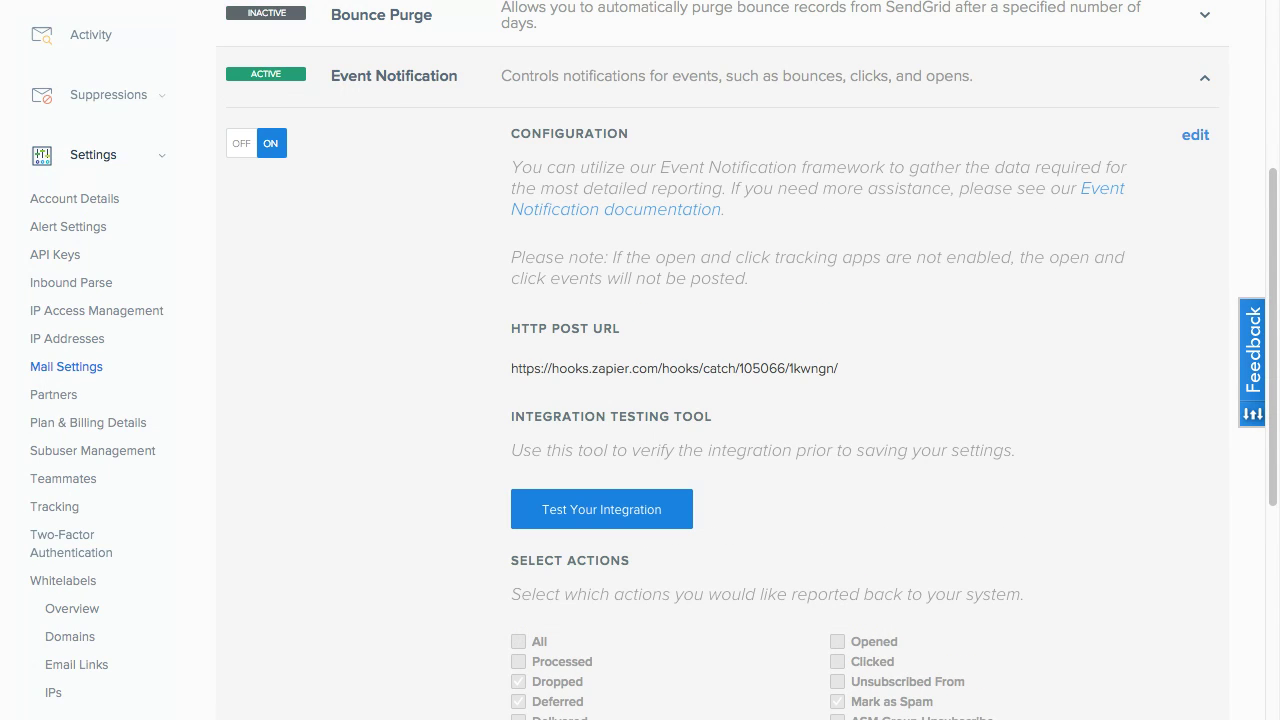
pyautogui.scroll(-1, 537, 428)
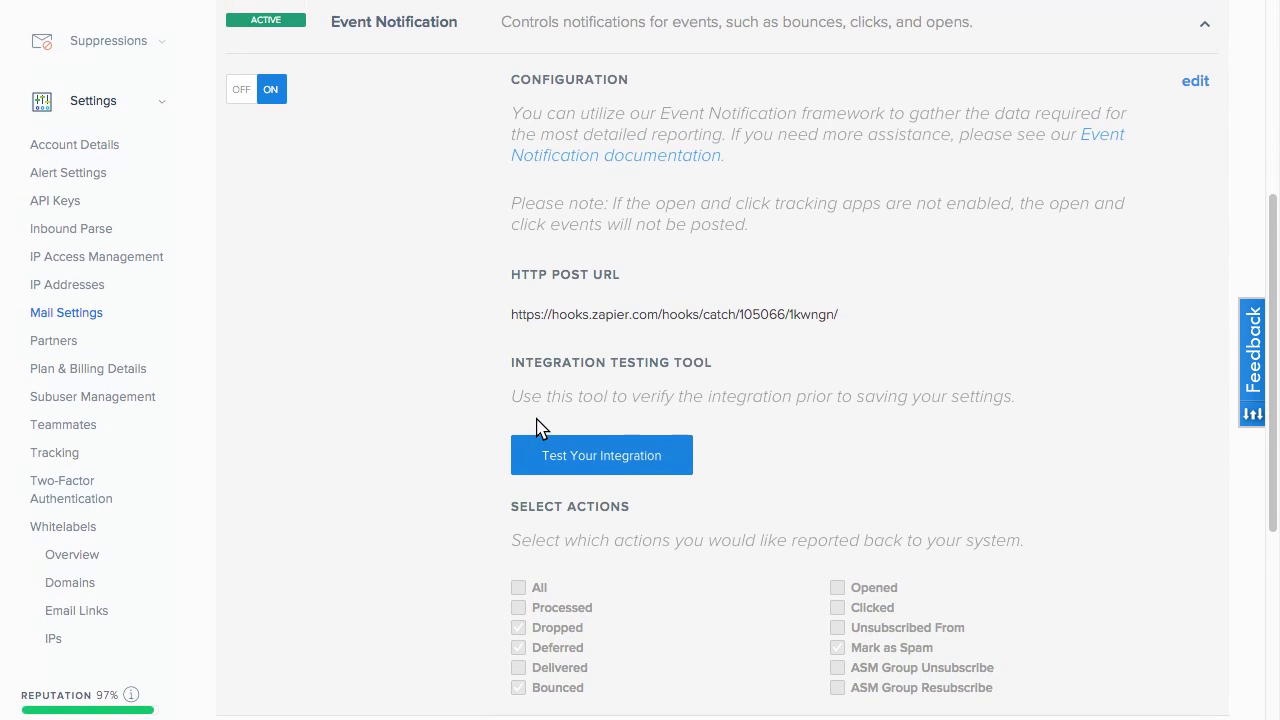
pyautogui.scroll(-1, 537, 428)
pyautogui.scroll(1, 543, 423)
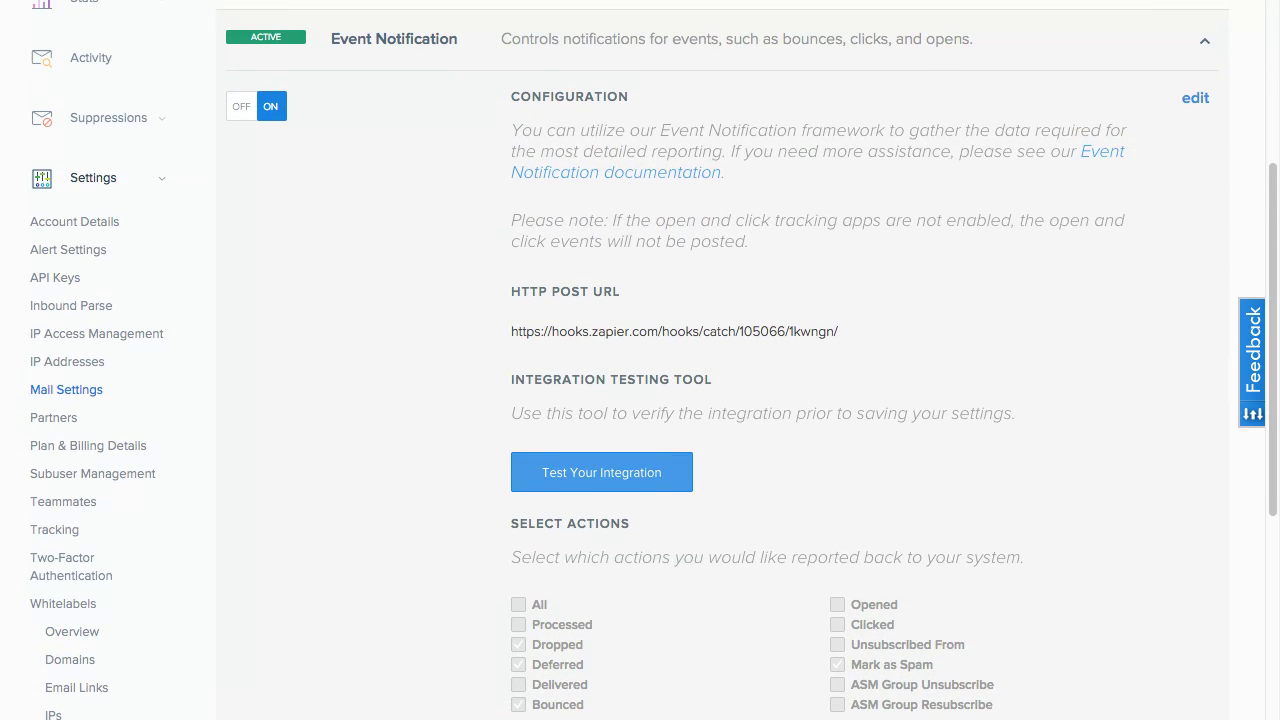
pyautogui.scroll(6, 640, 400)
pyautogui.scroll(-6, 640, 400)
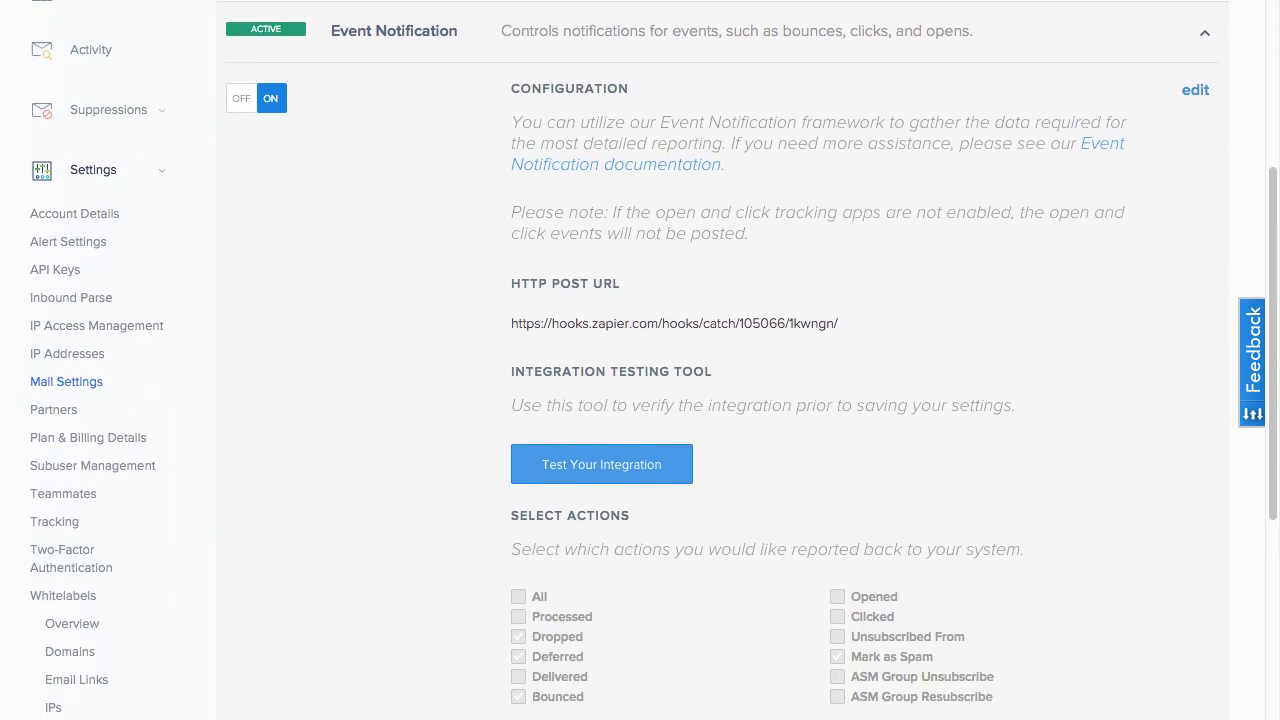
pyautogui.scroll(-1, 640, 400)
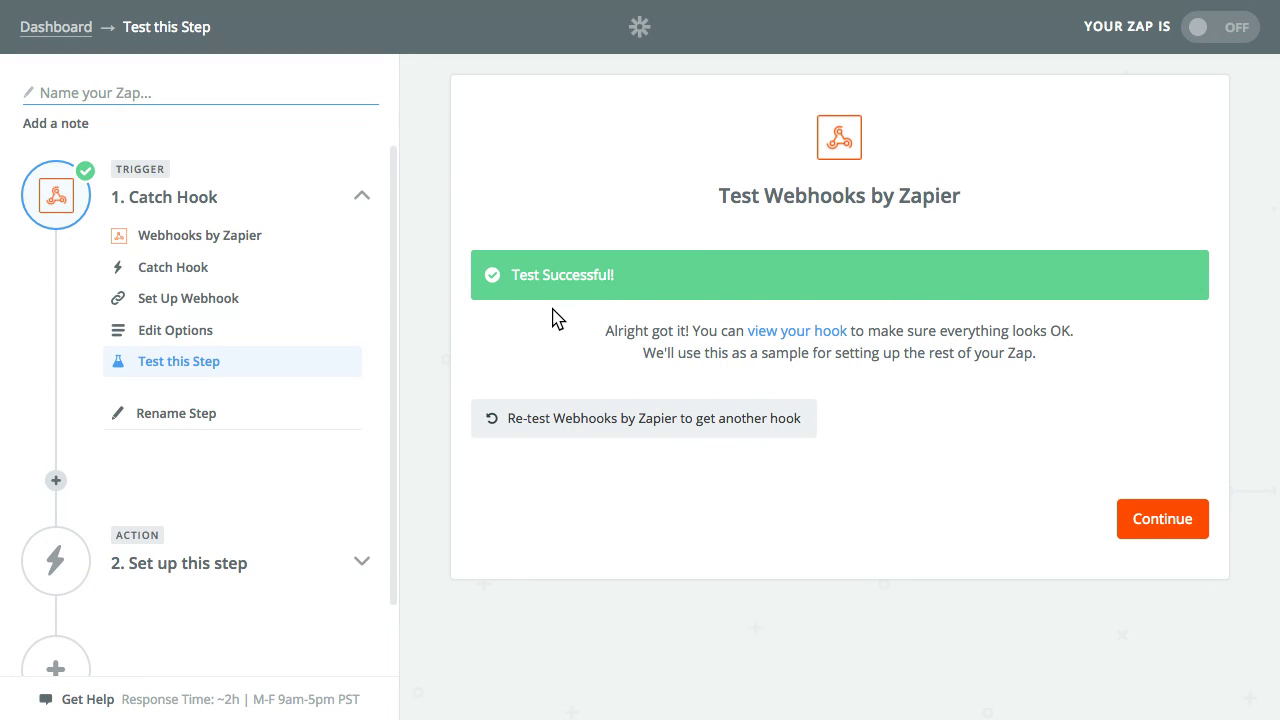
# Continue past the successful webhook test in Zapier and choose Slack as the action app
pyautogui.click(1163, 529)
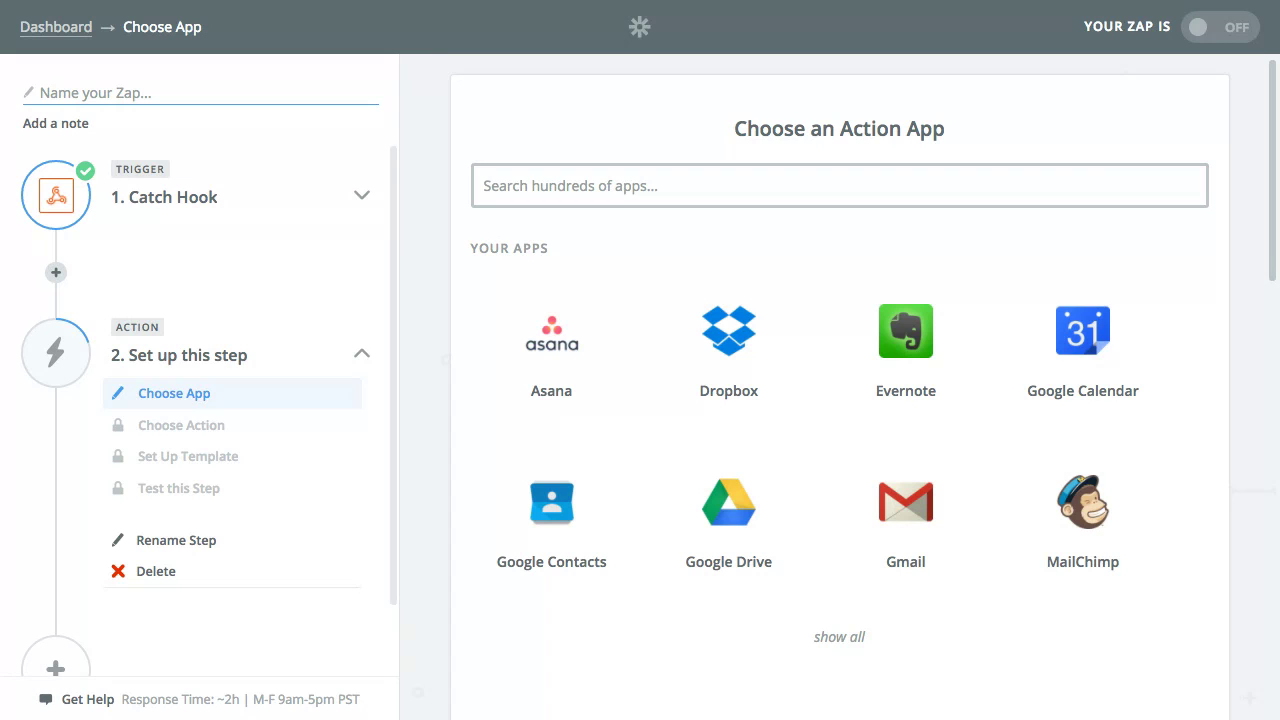
pyautogui.write('slack')
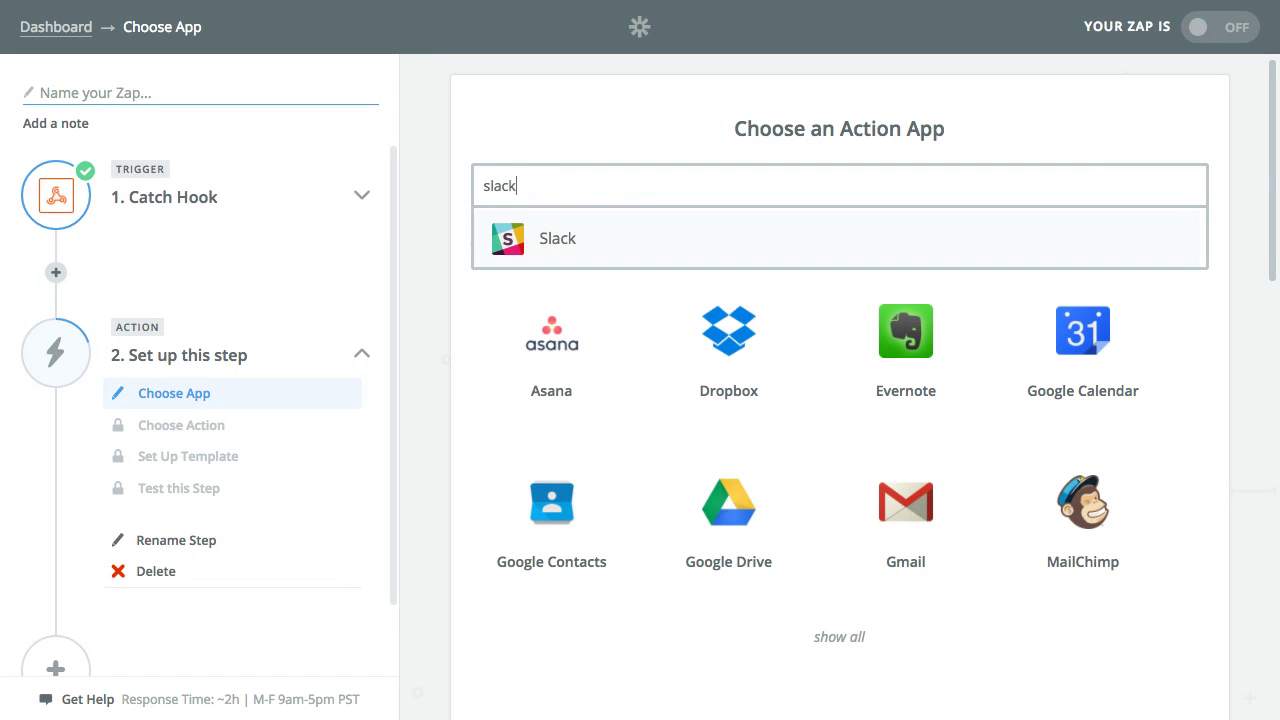
pyautogui.click(557, 240)
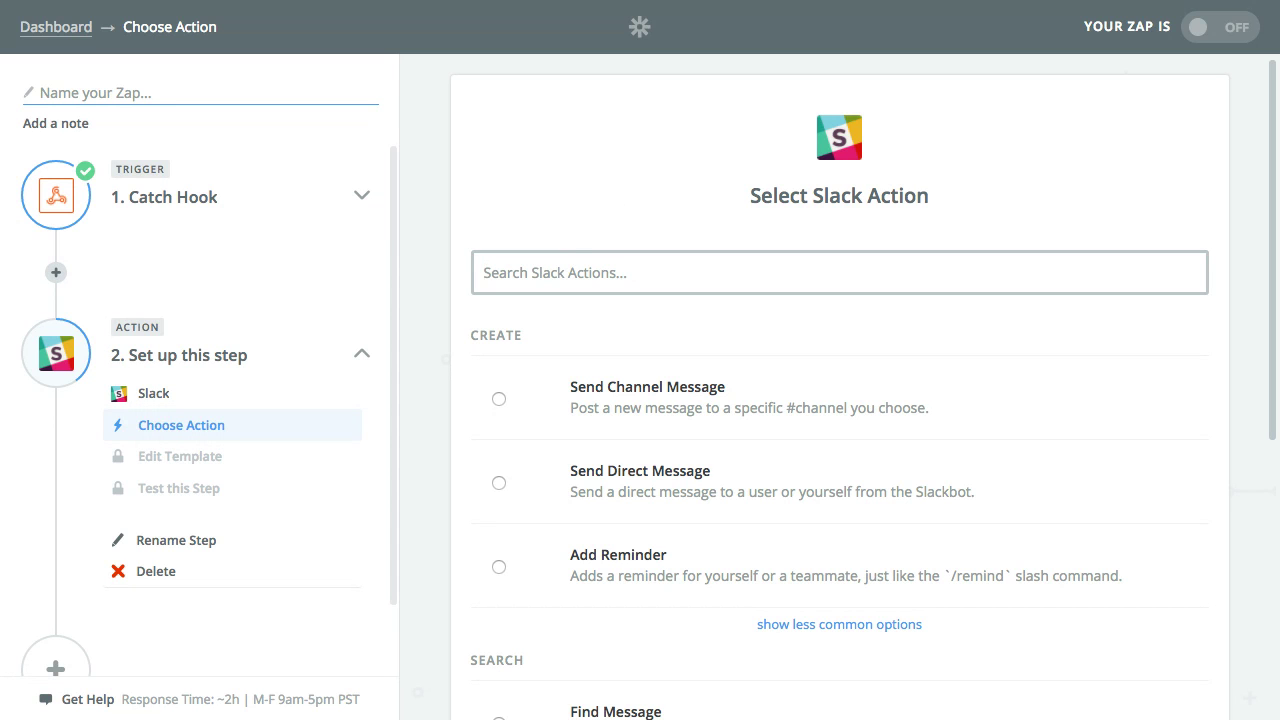
# Choose Send Channel Message as the Slack action and continue with Slack Account #1
pyautogui.scroll(-2, 726, 197)
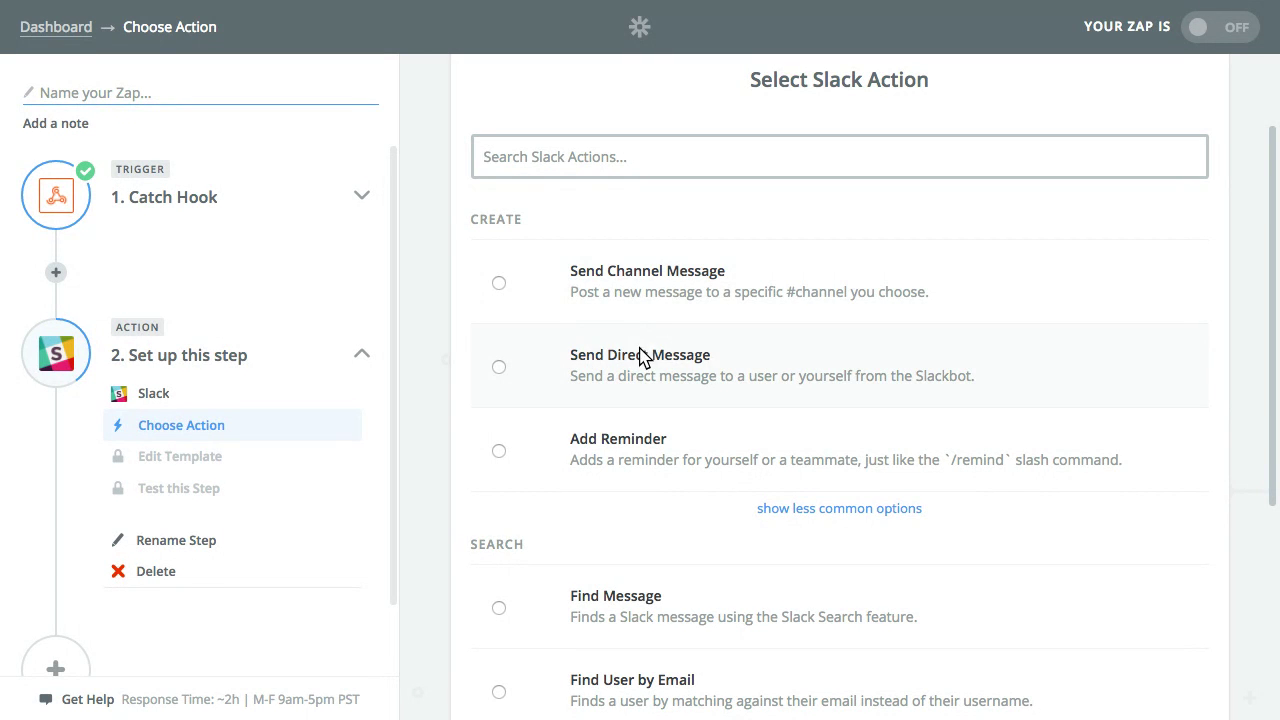
pyautogui.click(700, 288)
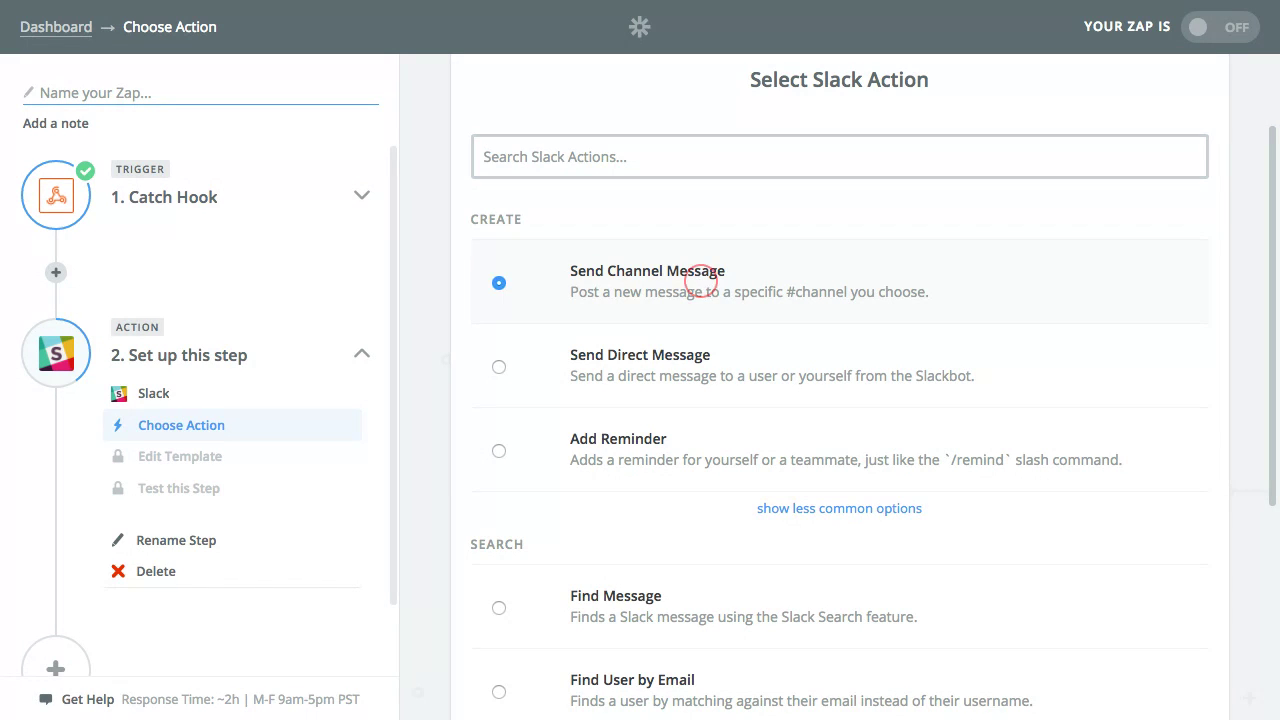
pyautogui.scroll(-5, 846, 437)
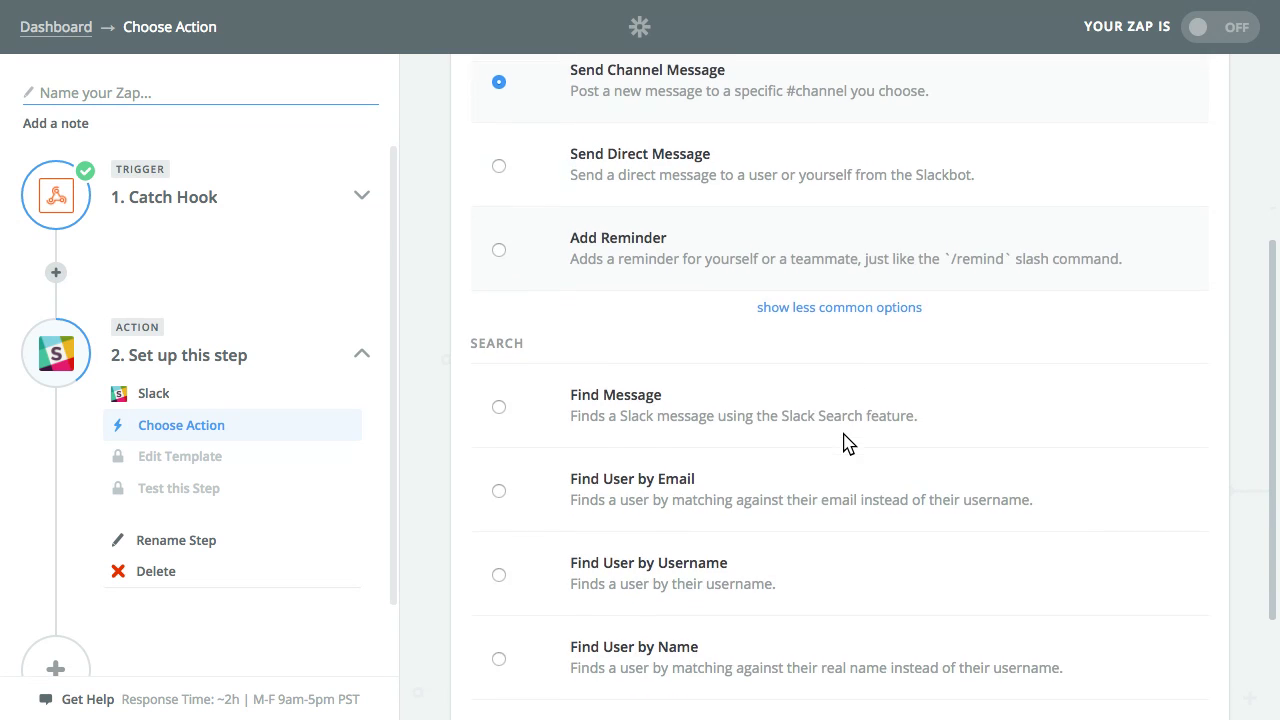
pyautogui.click(1143, 597)
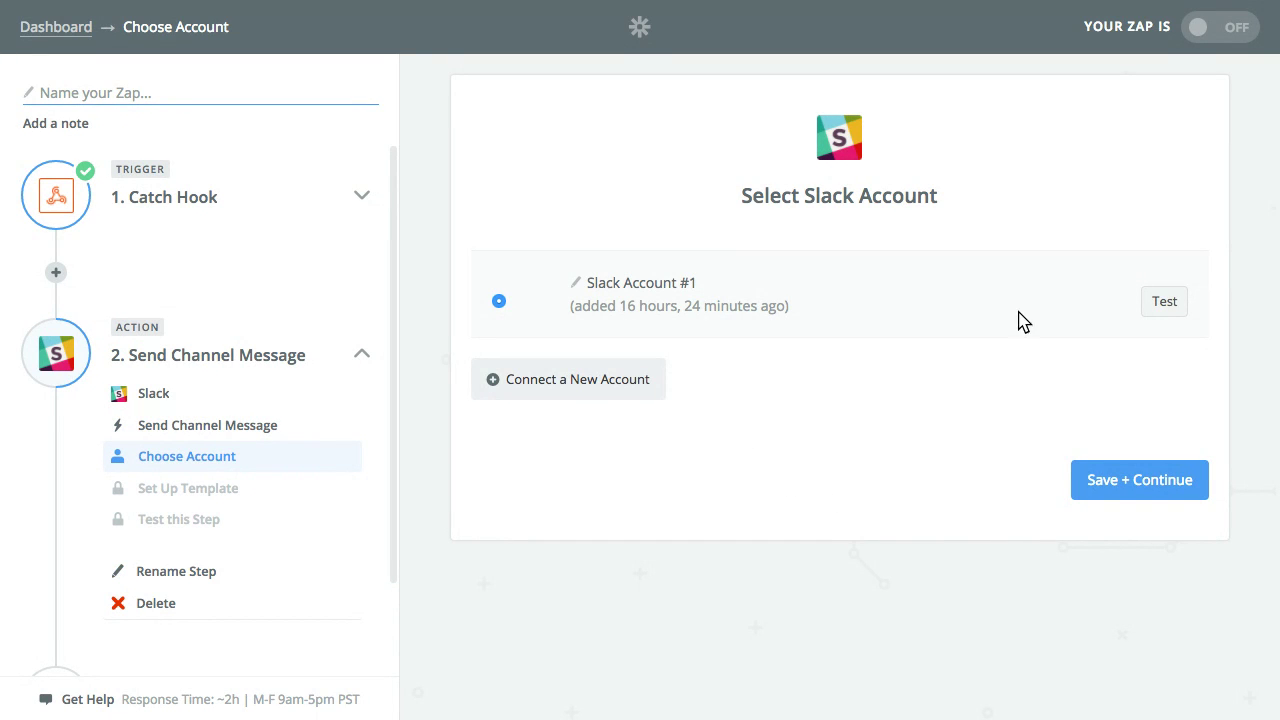
pyautogui.click(646, 292)
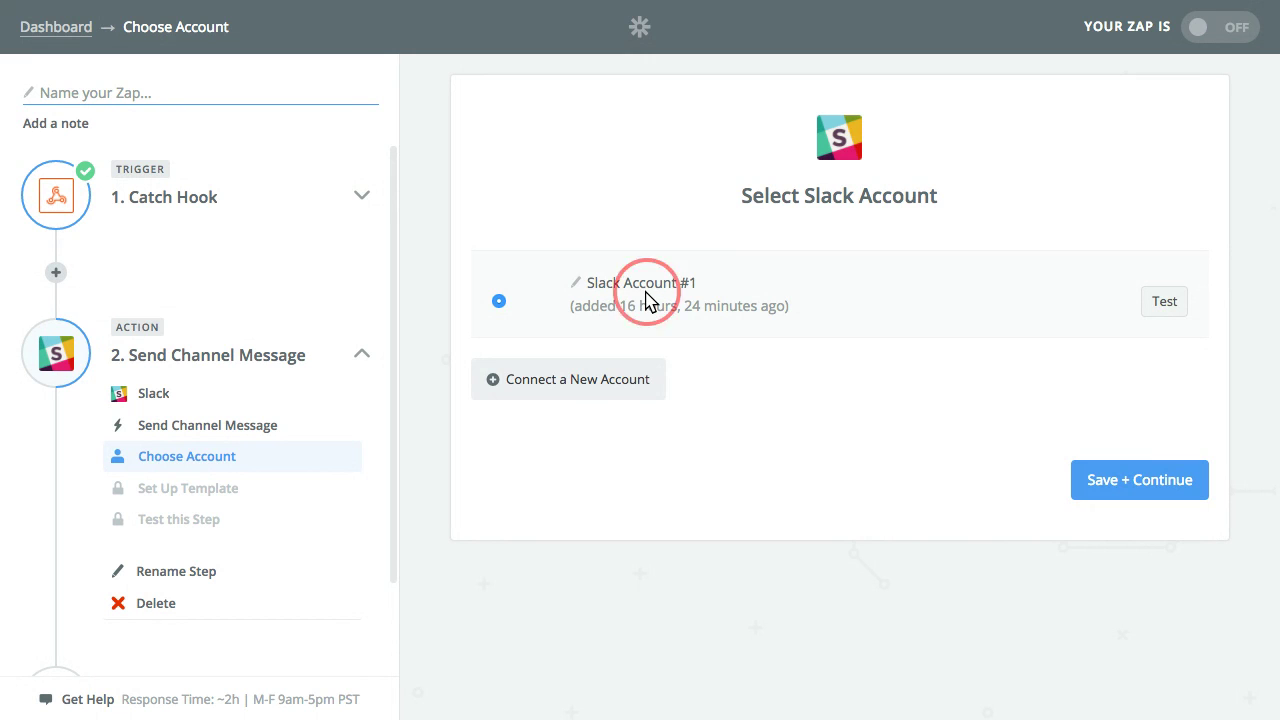
pyautogui.click(1153, 480)
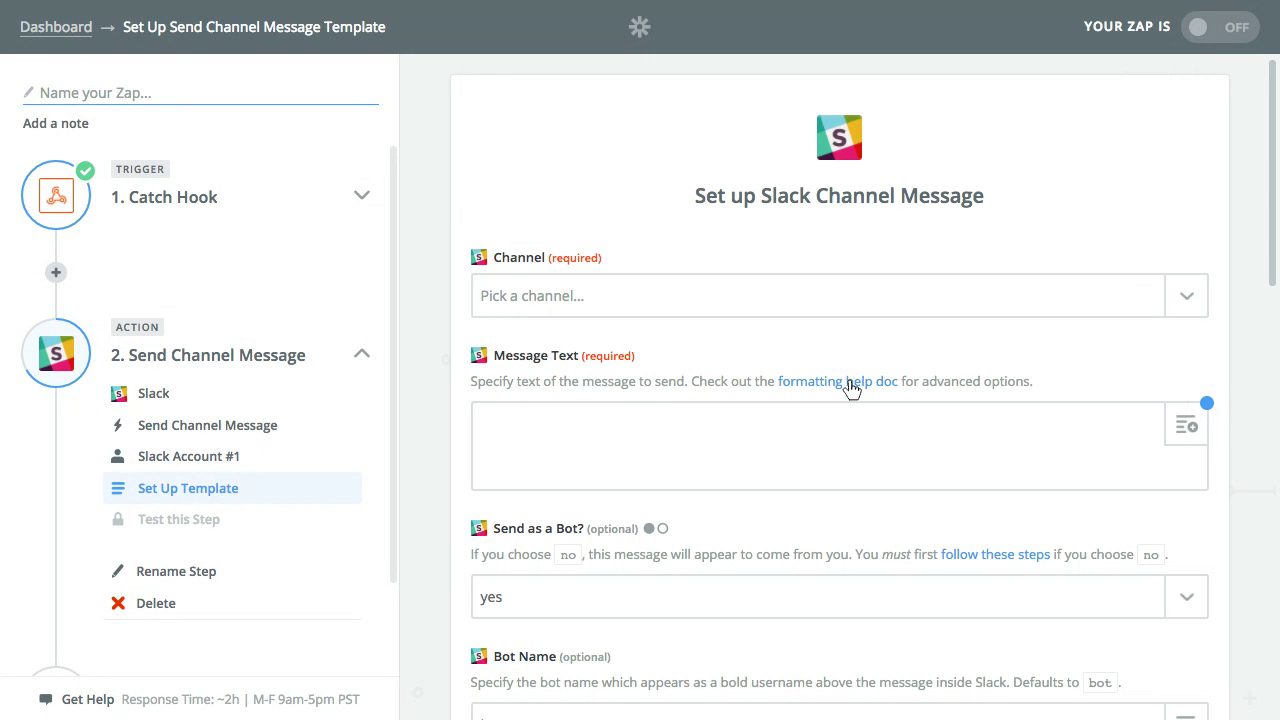
# Set the Slack channel to alerts and enter "SendGrid sending issue:" as the message text
pyautogui.click(1184, 304)
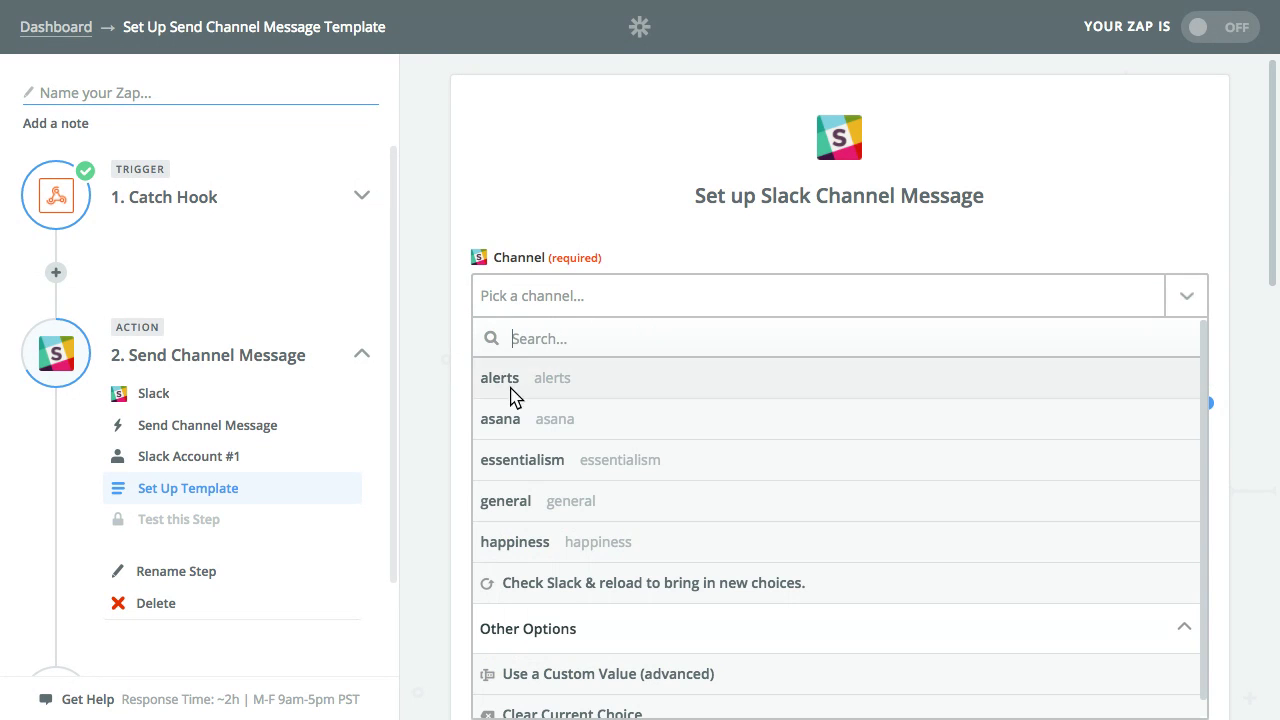
pyautogui.click(506, 386)
pyautogui.scroll(-3, 780, 390)
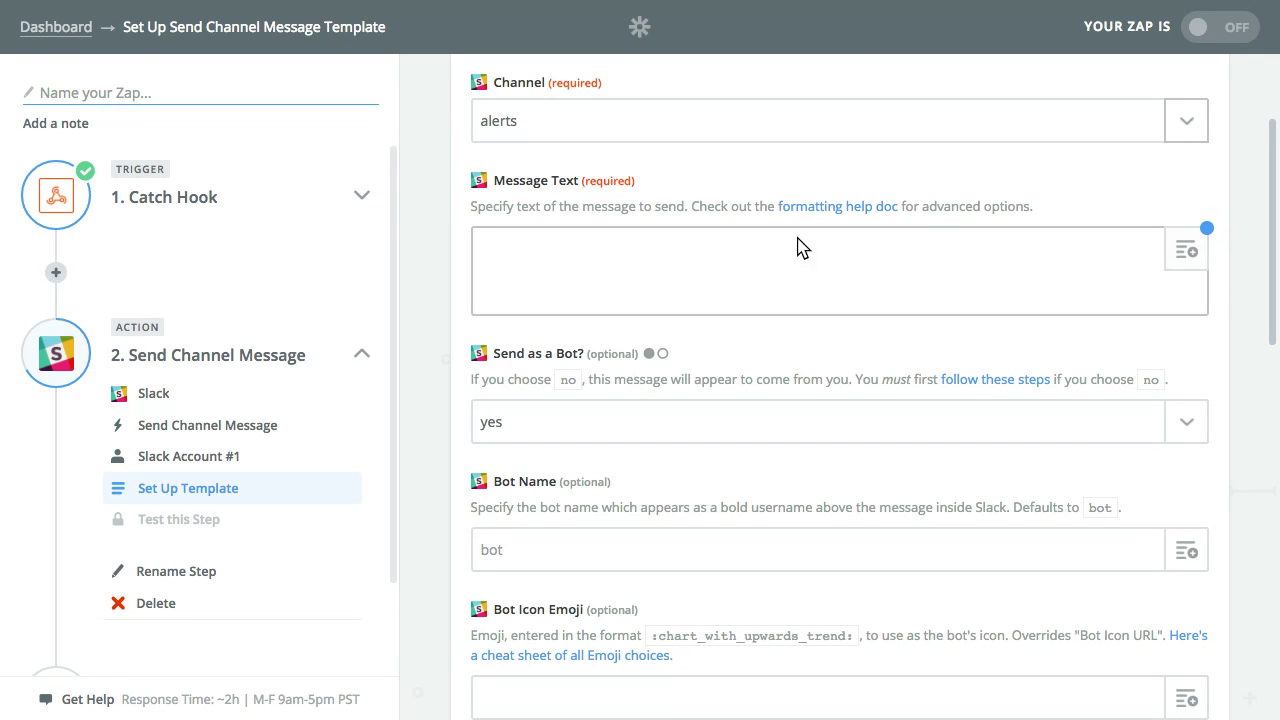
pyautogui.click(634, 255)
pyautogui.write('SendGr')
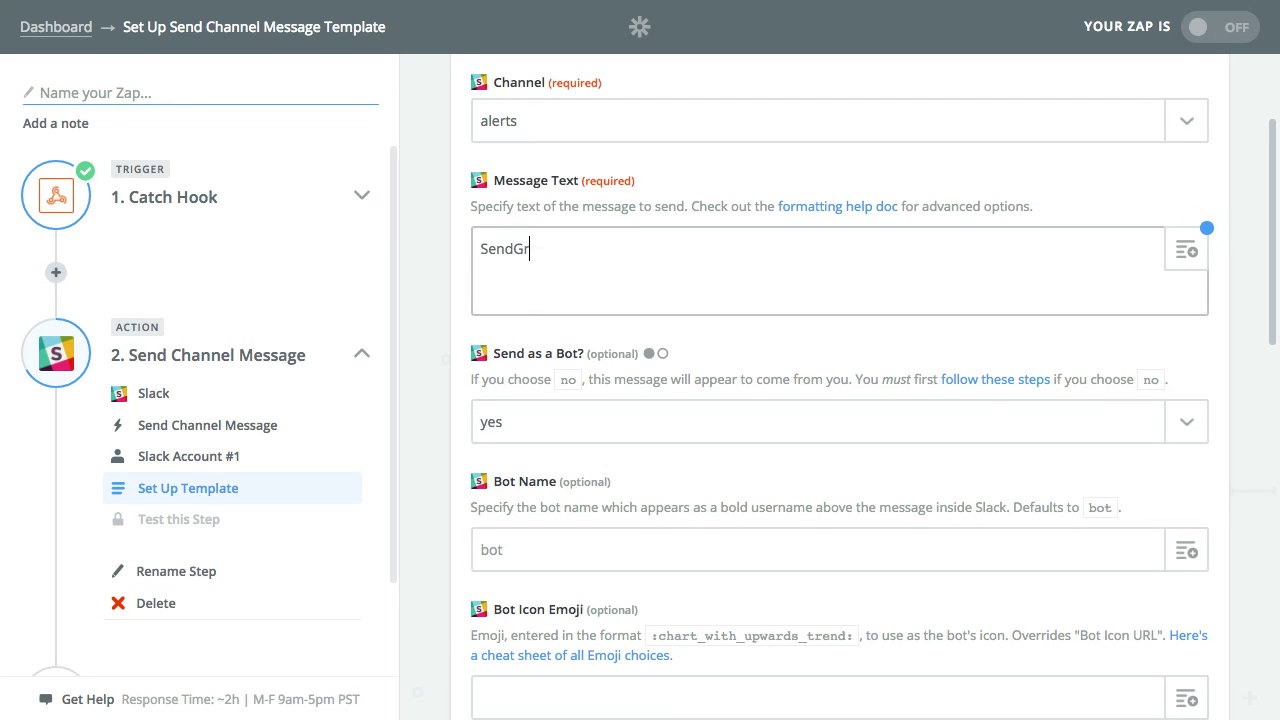
pyautogui.write('id sending issue:')
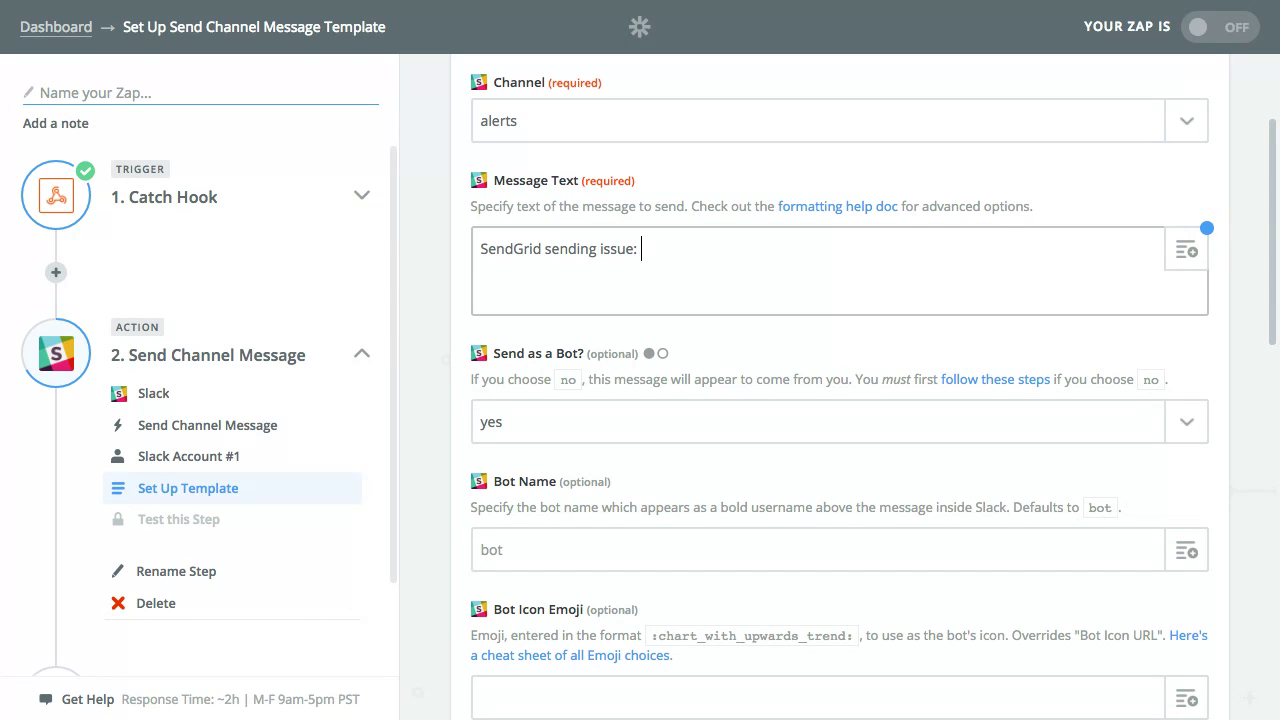
# Insert the Email, Event and Status fields from the Catch Hook step at the end of the message text
pyautogui.click(1184, 254)
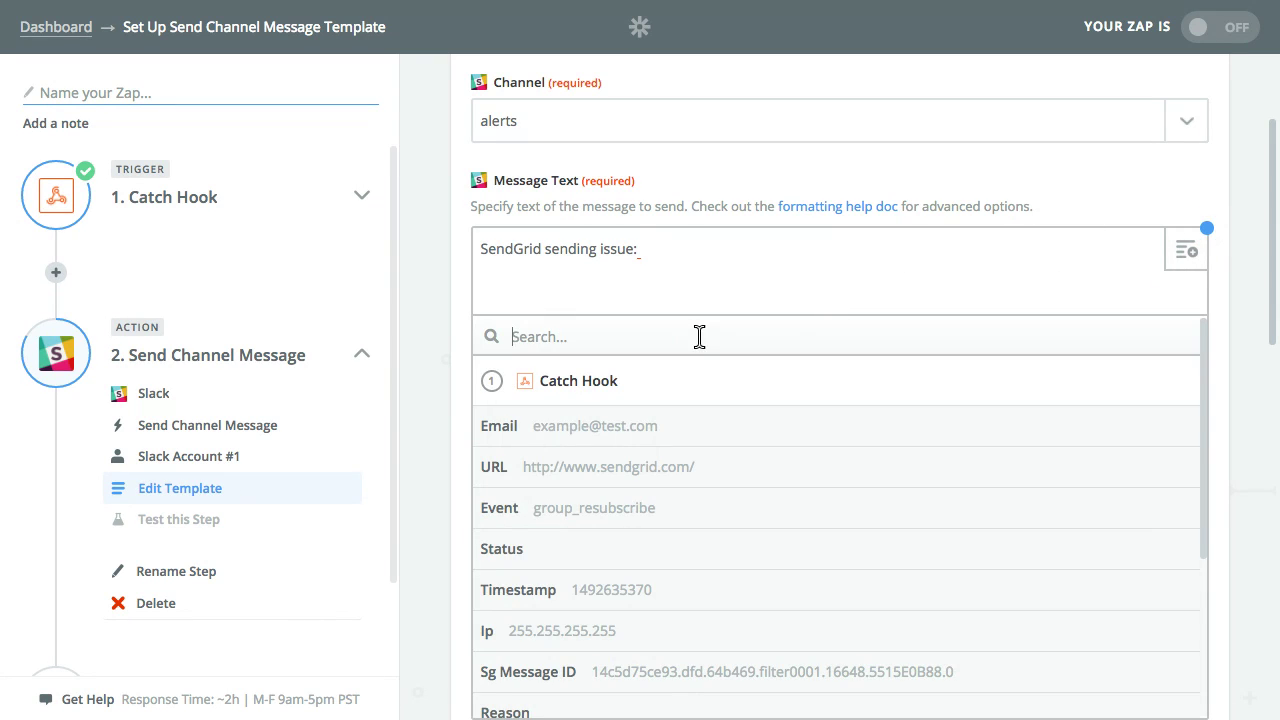
pyautogui.scroll(-3, 673, 450)
pyautogui.scroll(3, 675, 449)
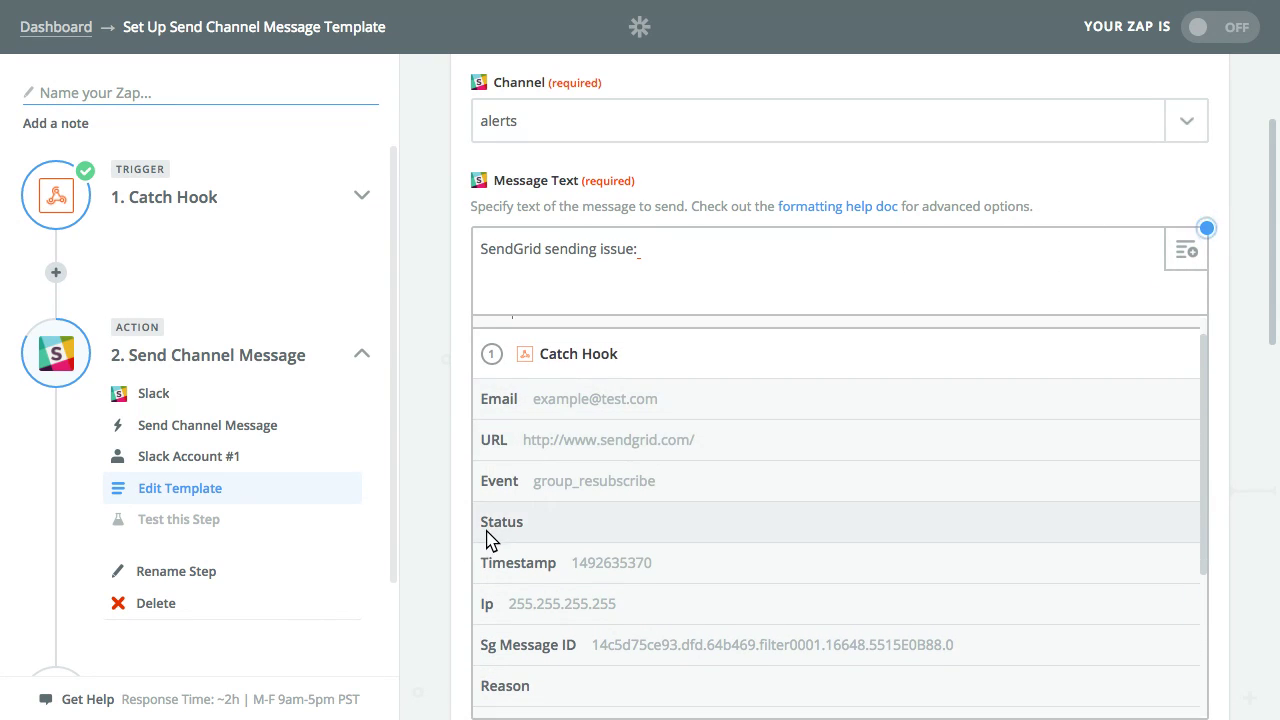
pyautogui.click(552, 402)
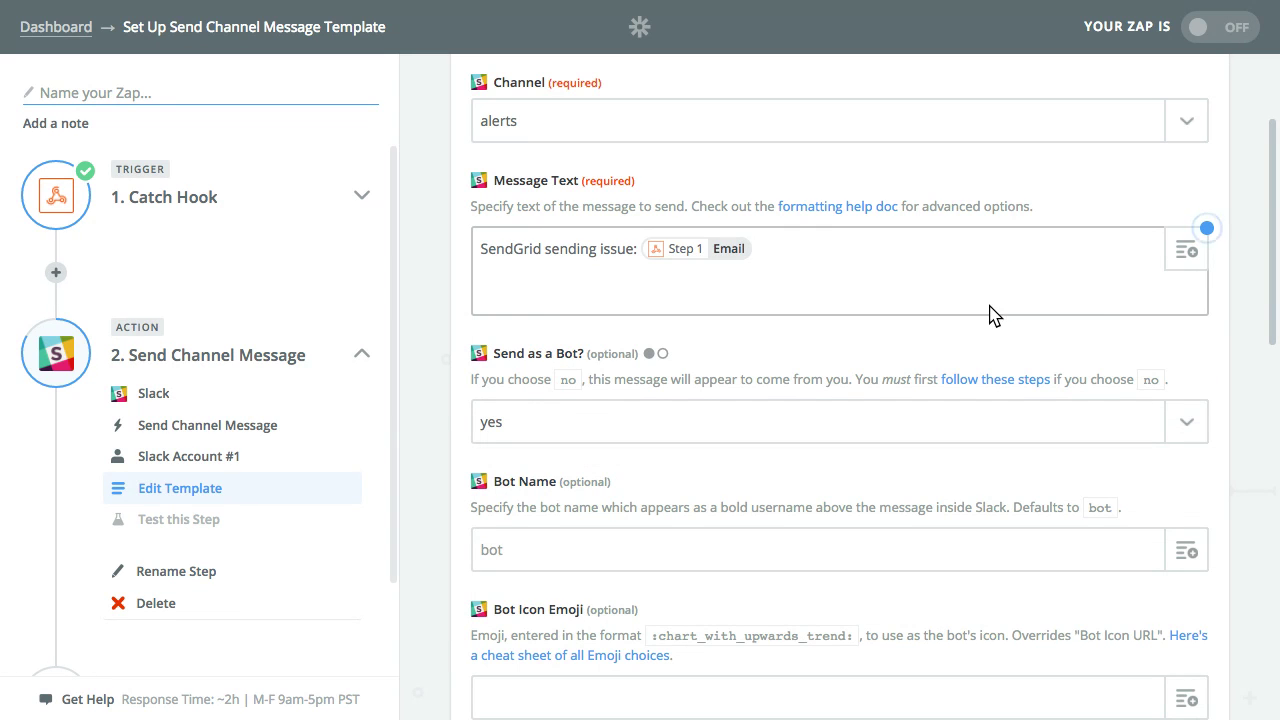
pyautogui.click(1187, 250)
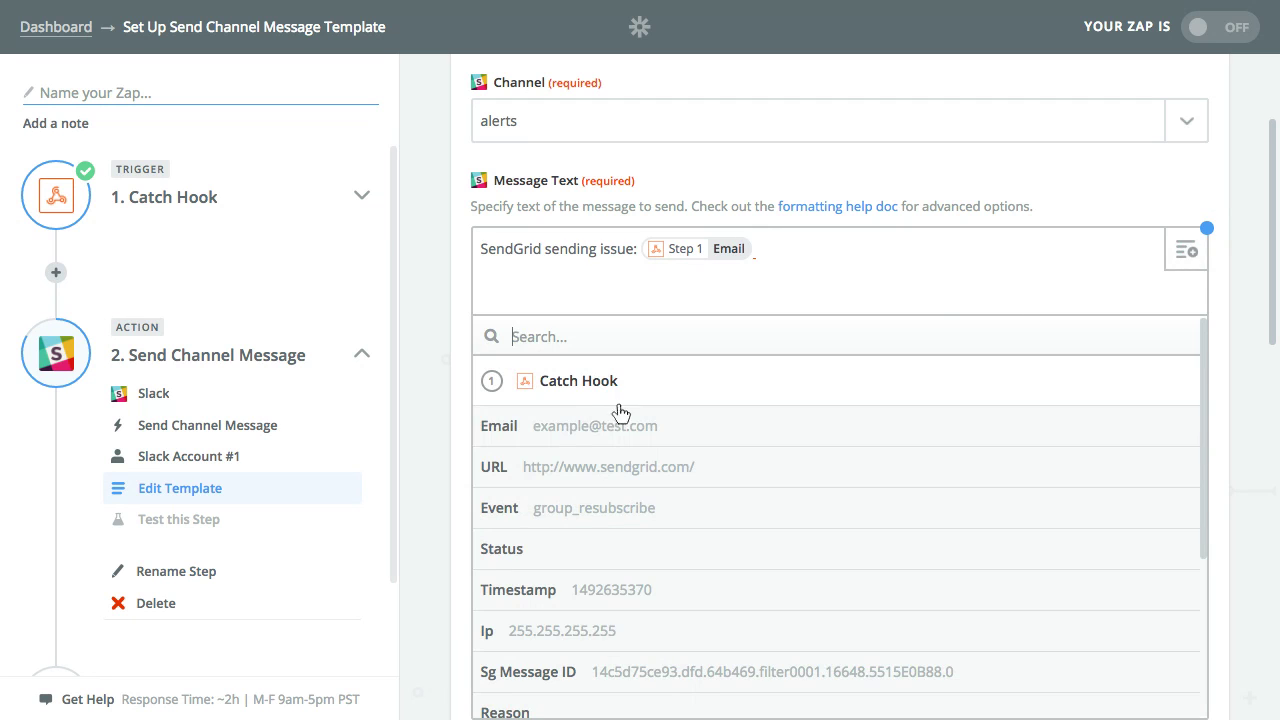
pyautogui.click(578, 516)
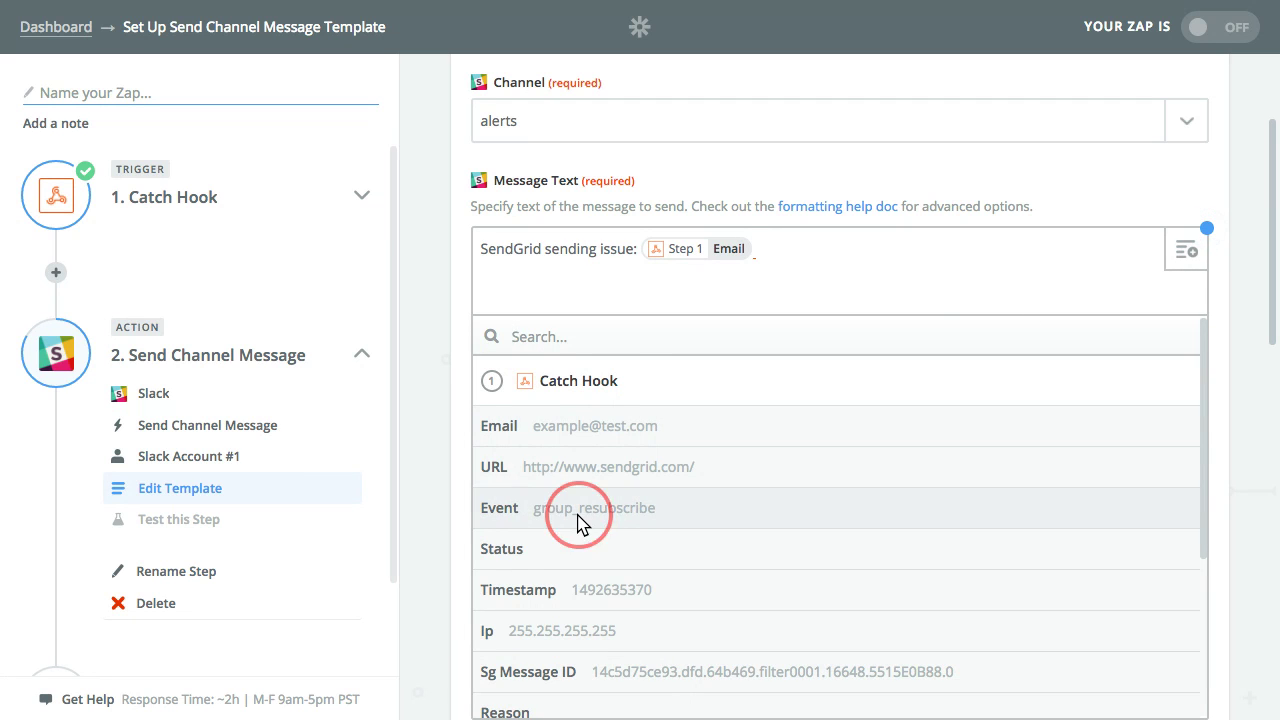
pyautogui.click(1188, 258)
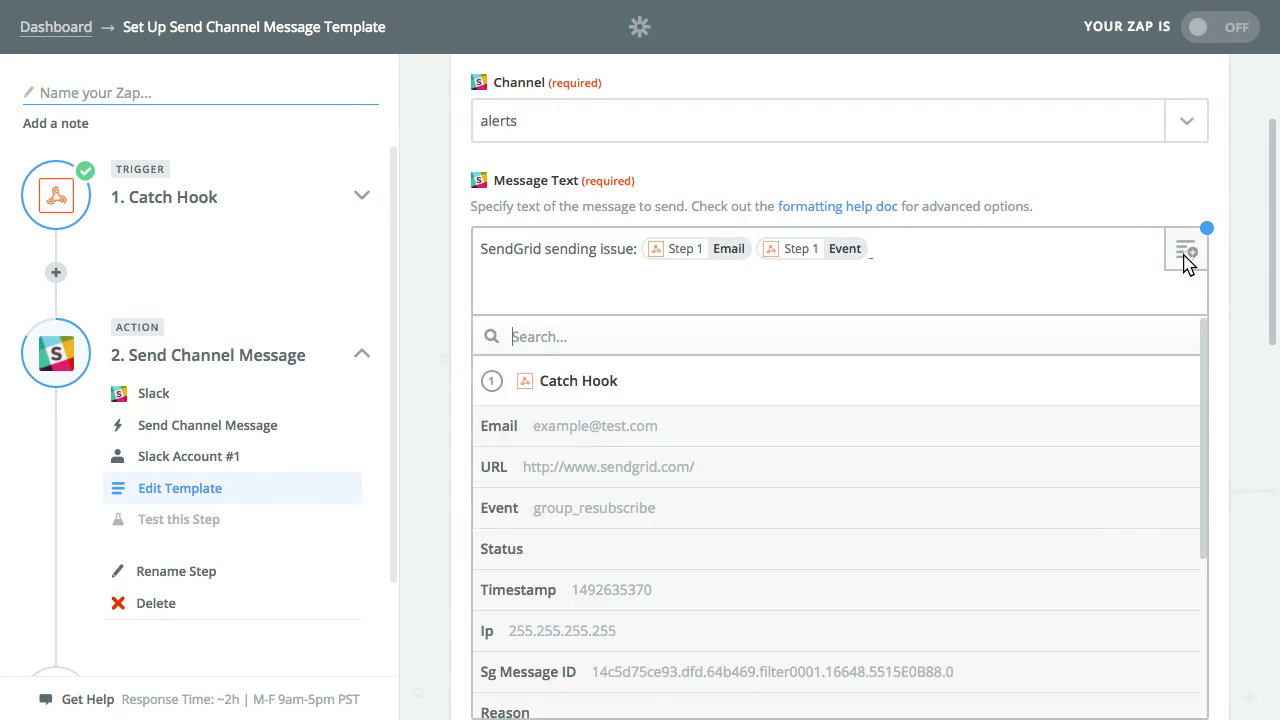
pyautogui.click(573, 542)
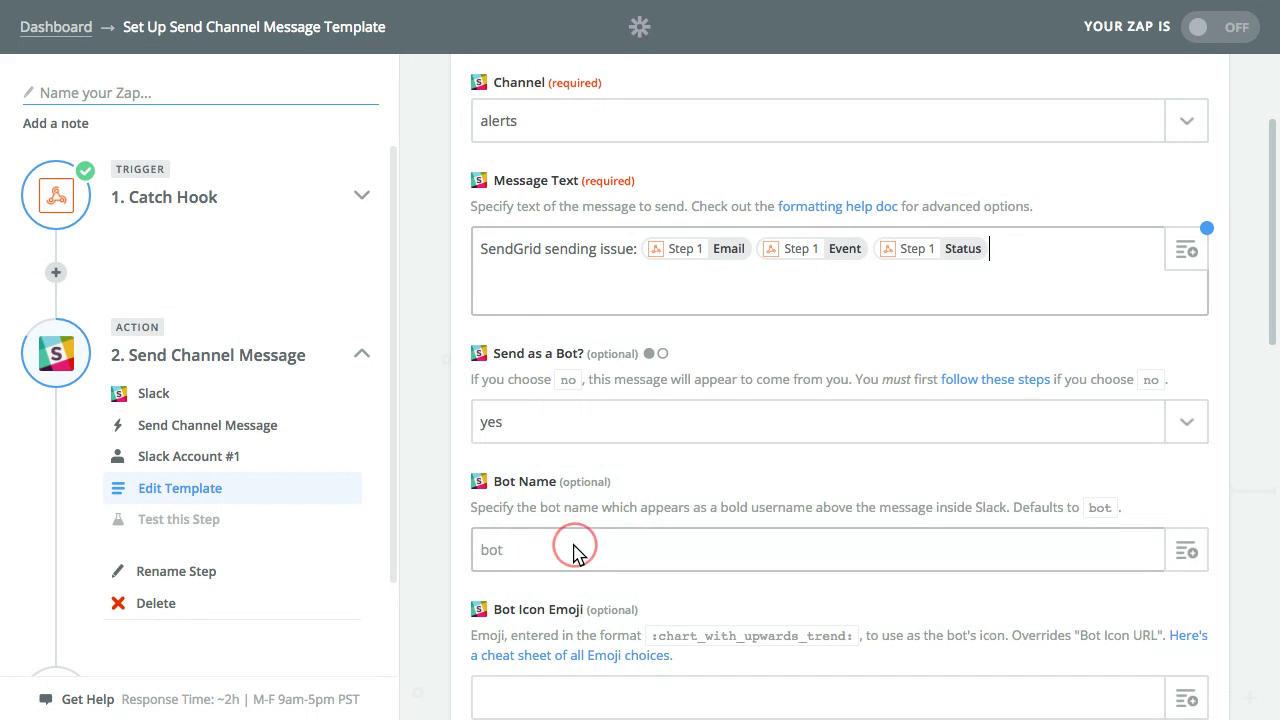
# Append the Catch Hook step's Timestamp, Sg Message ID and Reason fields to the message text
pyautogui.click(1188, 252)
pyautogui.scroll(-2, 923, 403)
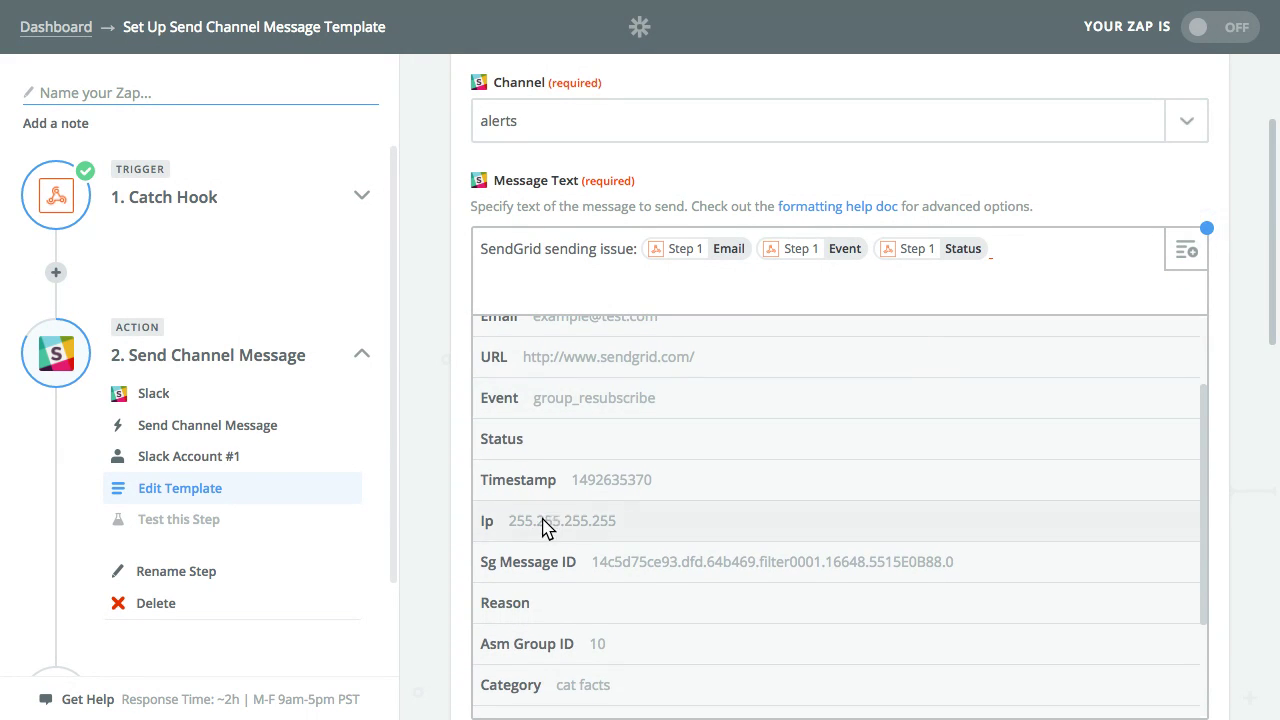
pyautogui.click(590, 486)
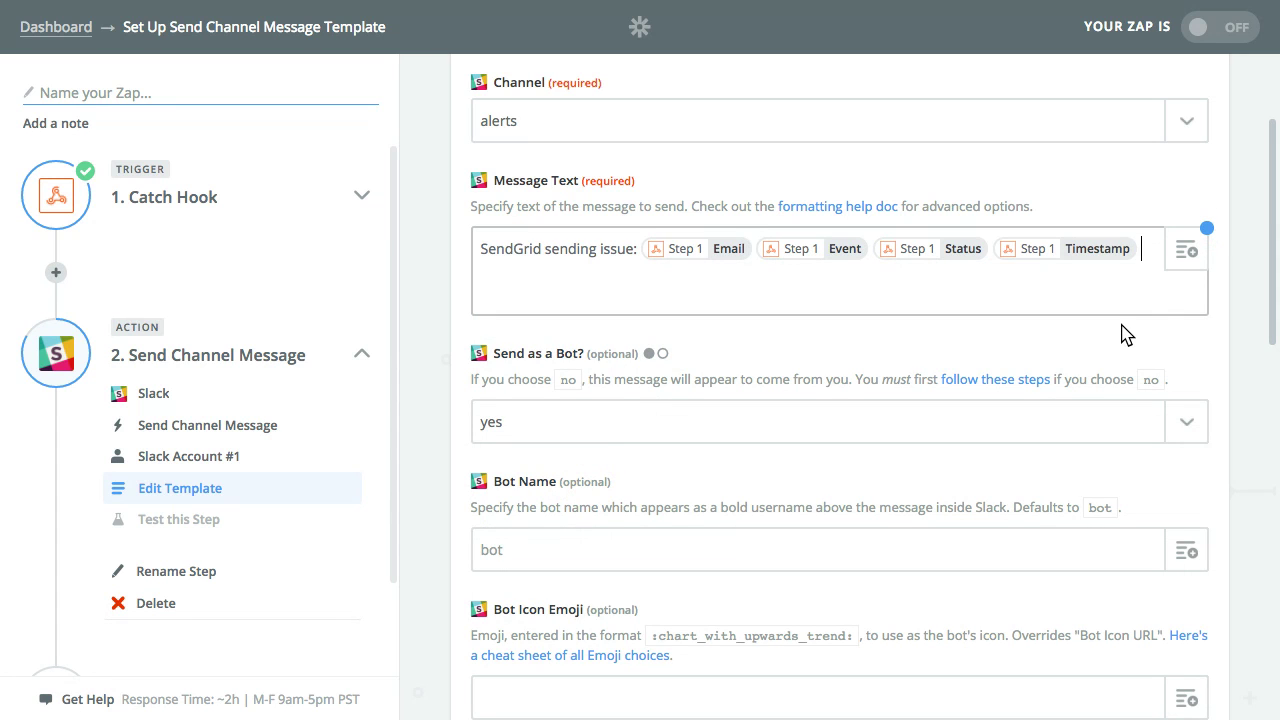
pyautogui.click(1186, 252)
pyautogui.scroll(-3, 808, 580)
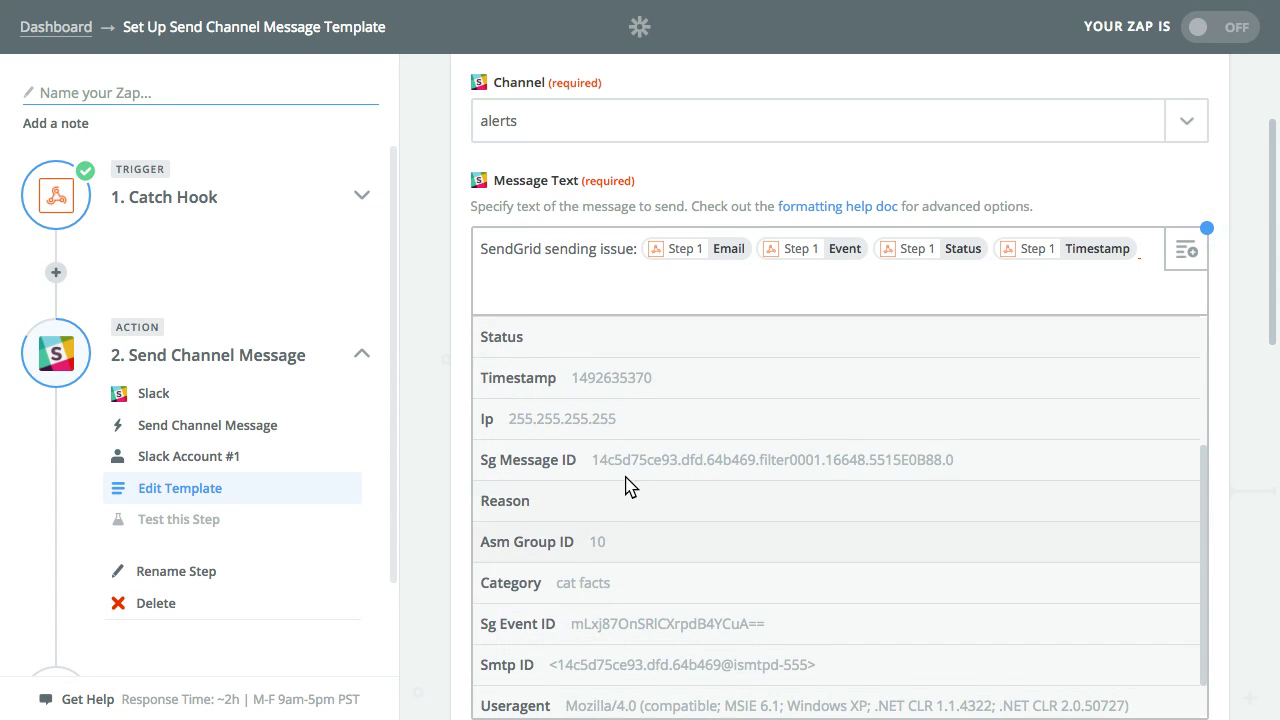
pyautogui.click(716, 466)
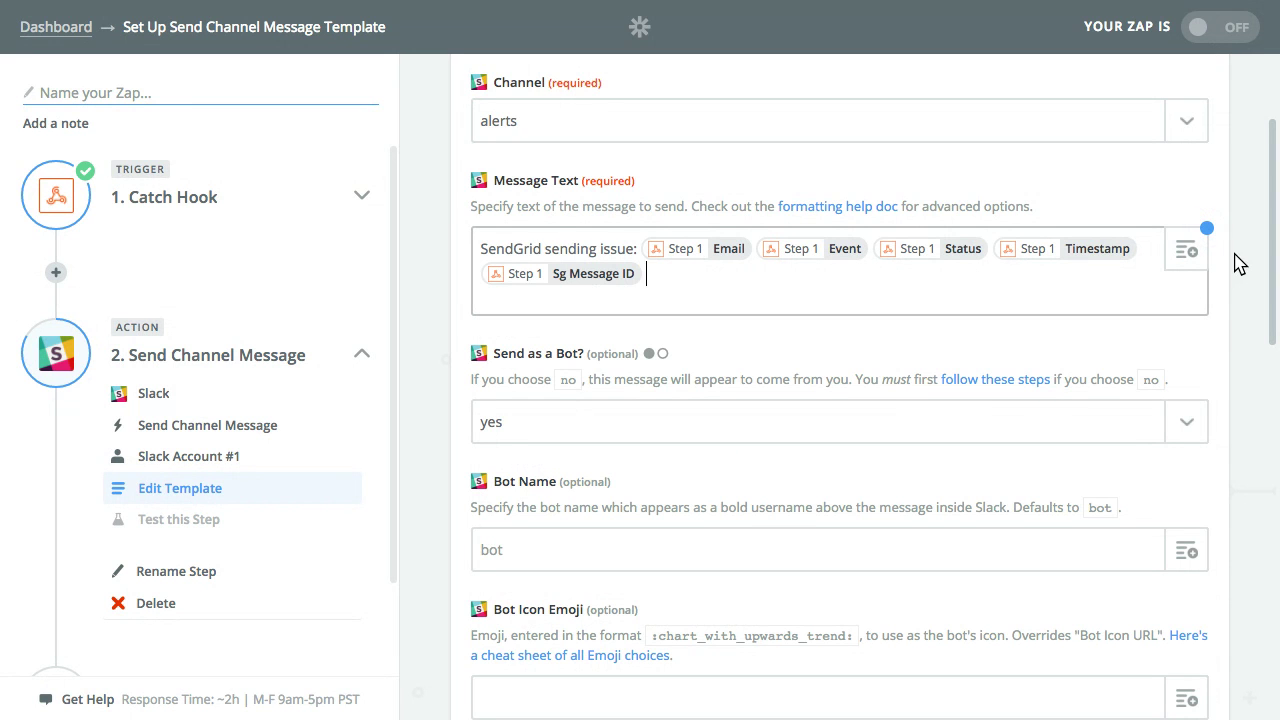
pyautogui.click(1186, 252)
pyautogui.scroll(-1, 737, 480)
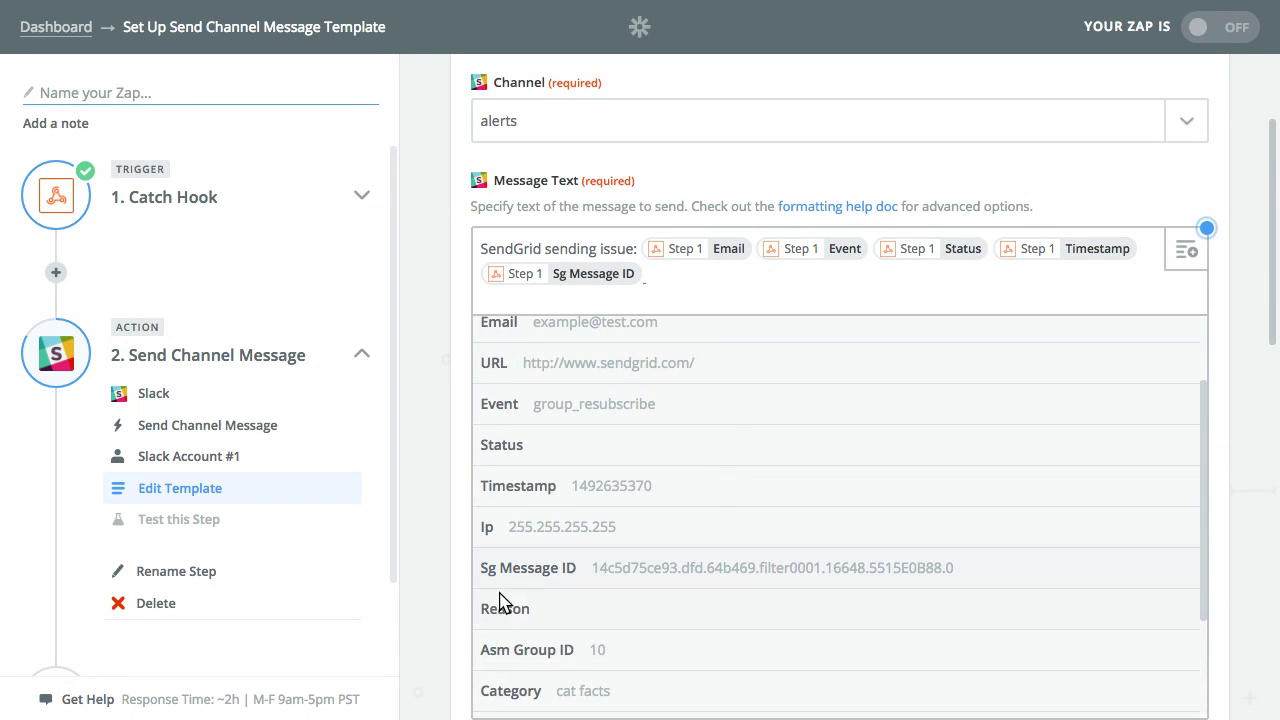
pyautogui.click(537, 610)
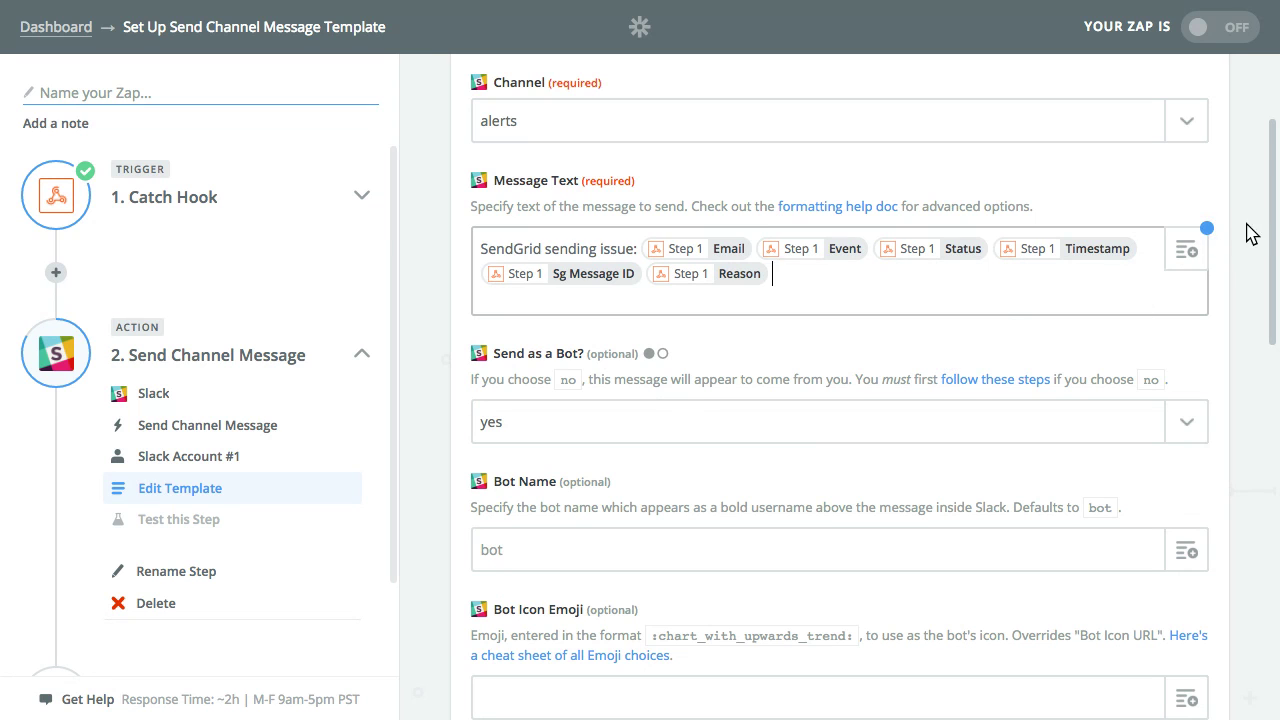
pyautogui.click(1190, 258)
pyautogui.scroll(-3, 994, 351)
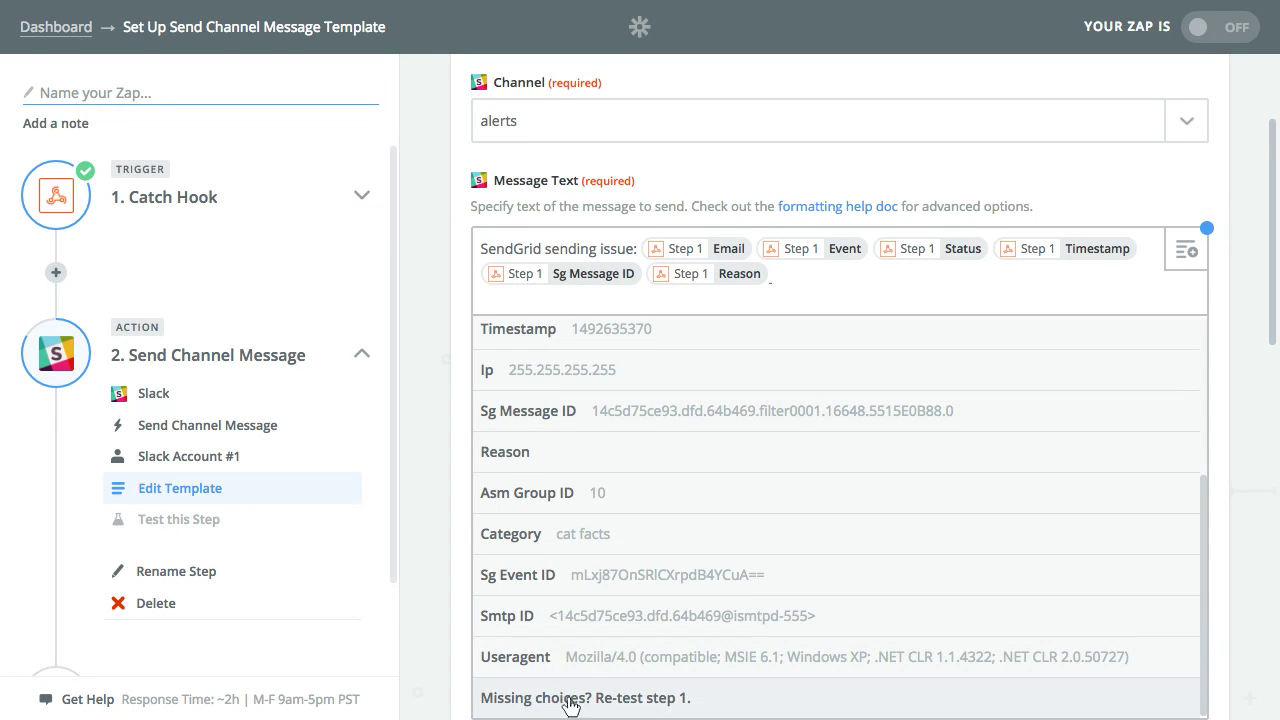
pyautogui.scroll(5, 745, 550)
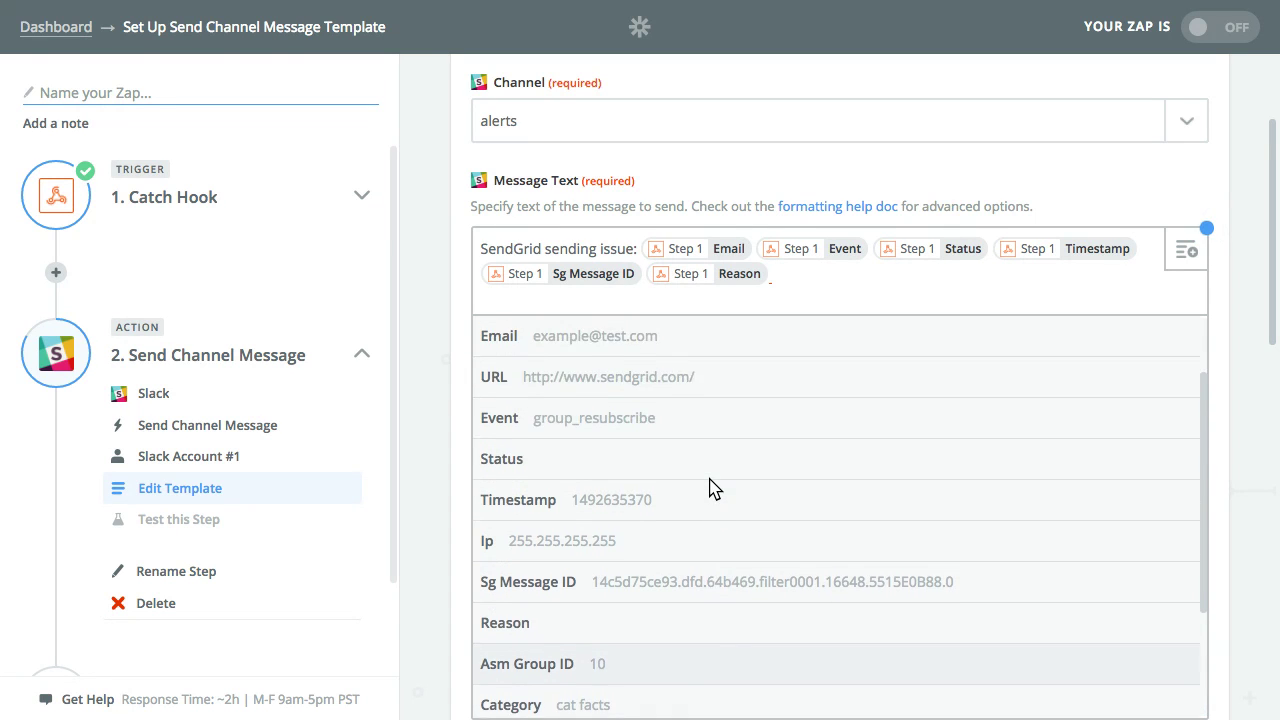
pyautogui.click(1106, 172)
# Set the Slack message's bot icon emoji to :email:
pyautogui.scroll(-3, 560, 230)
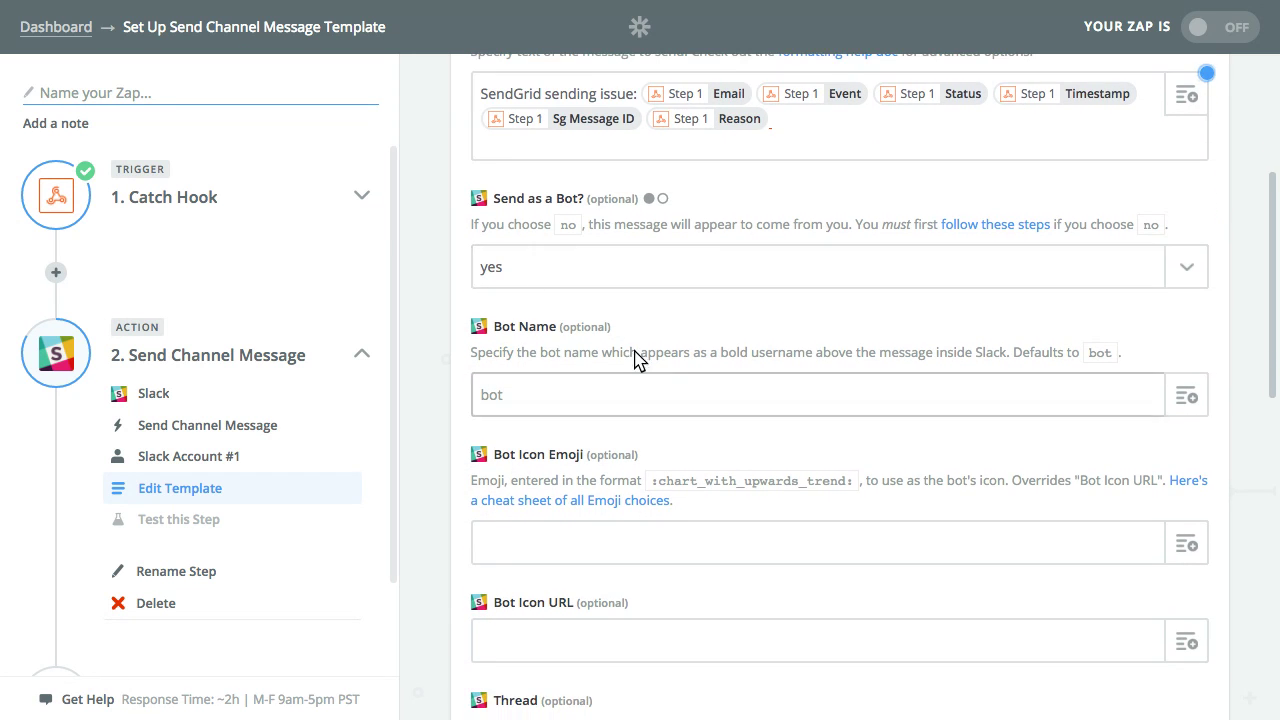
pyautogui.scroll(-2, 651, 374)
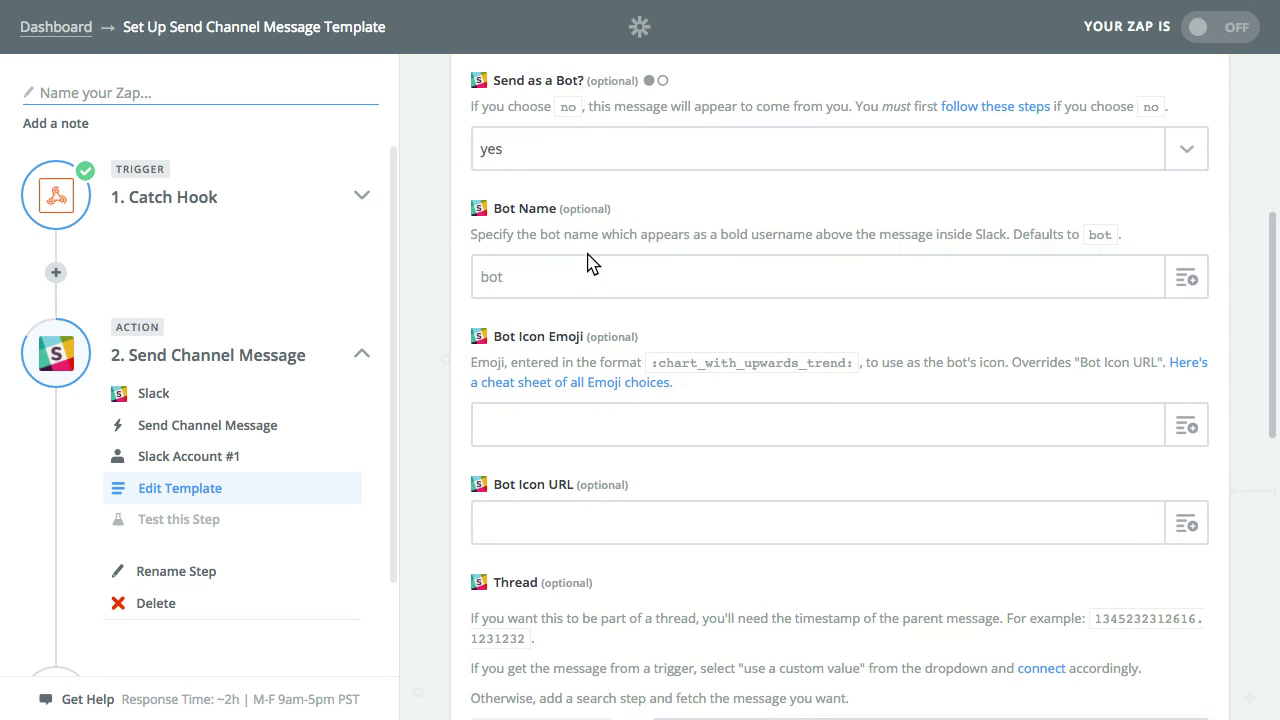
pyautogui.click(515, 432)
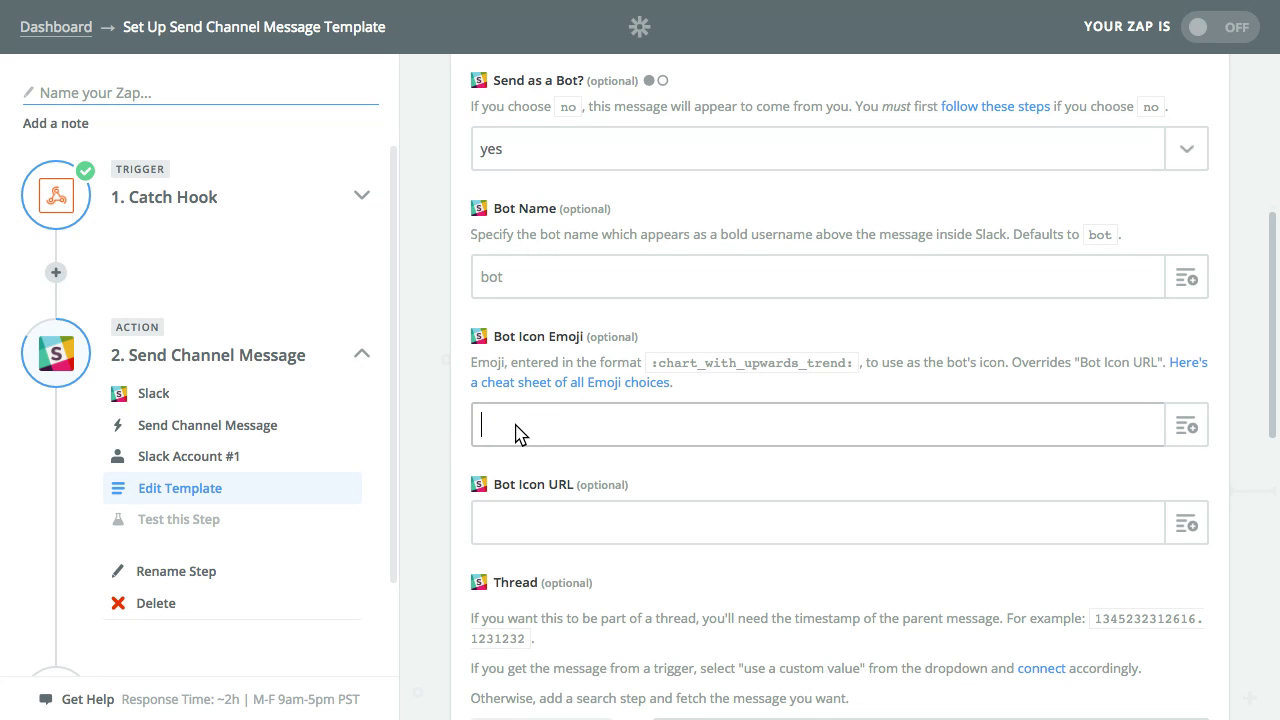
pyautogui.click(567, 387)
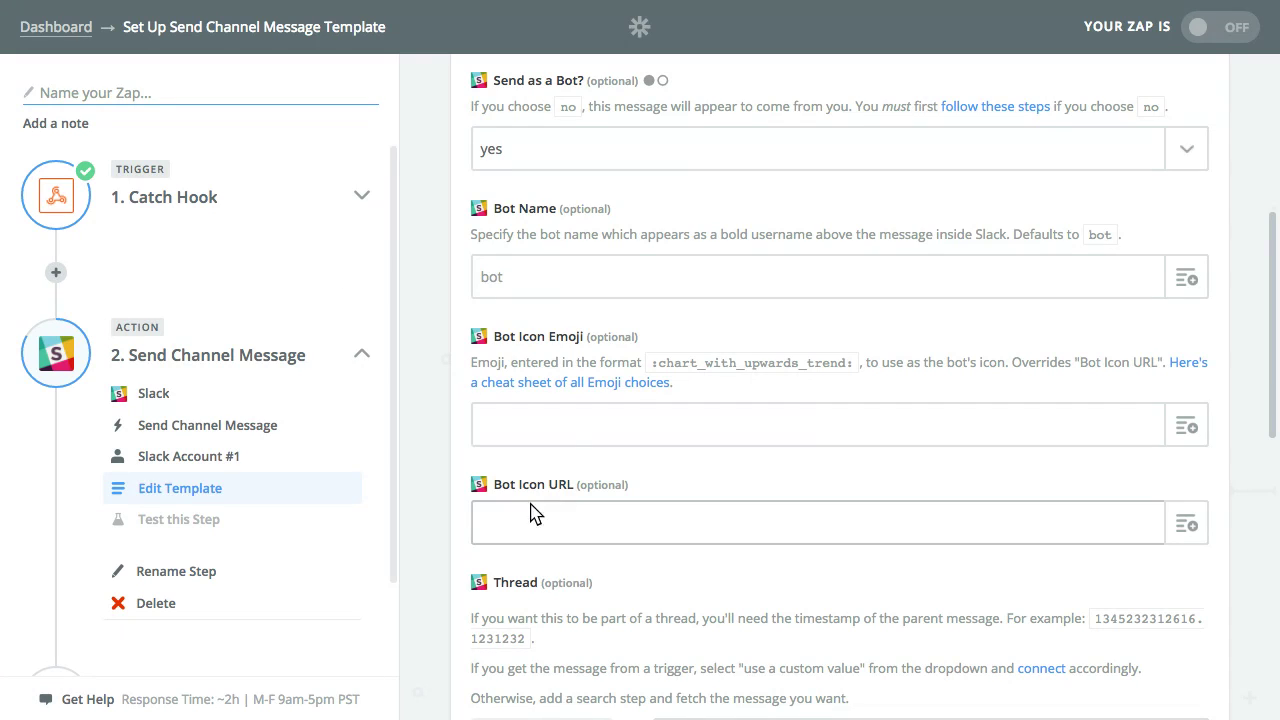
pyautogui.click(563, 434)
pyautogui.write(':email:')
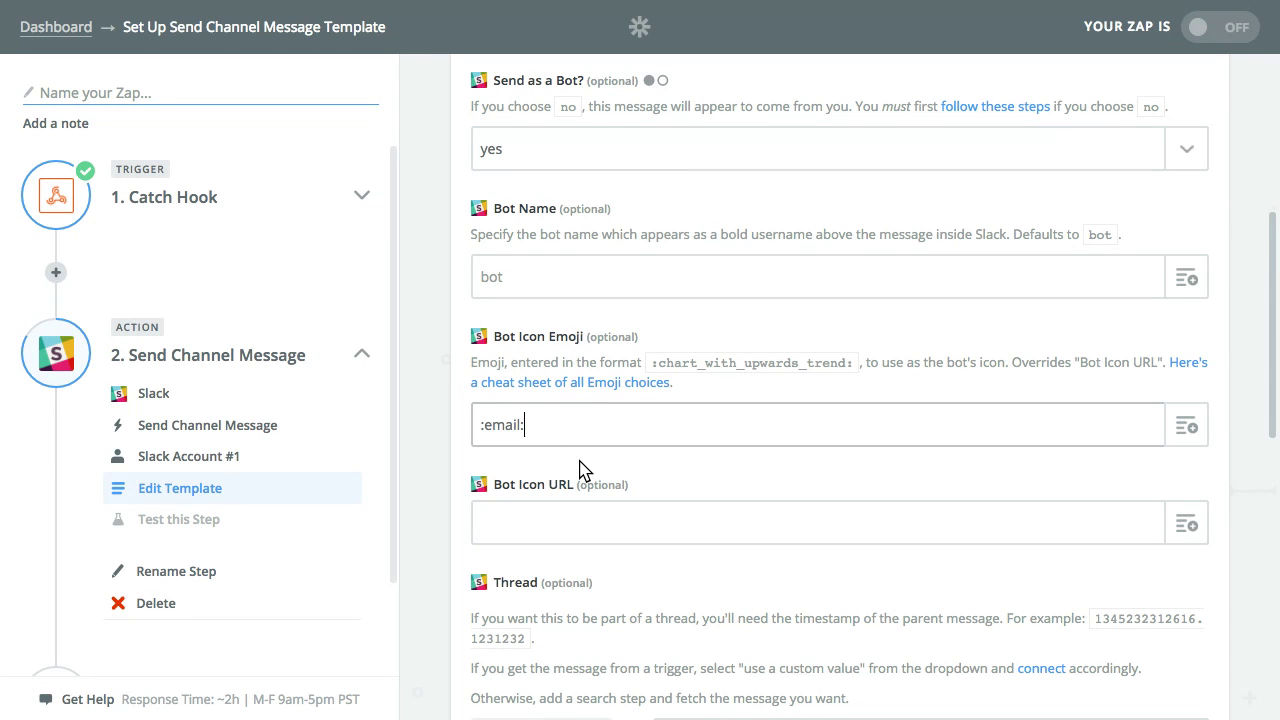
# Set the Slack message's bot name to SendGrid
pyautogui.scroll(-3, 757, 454)
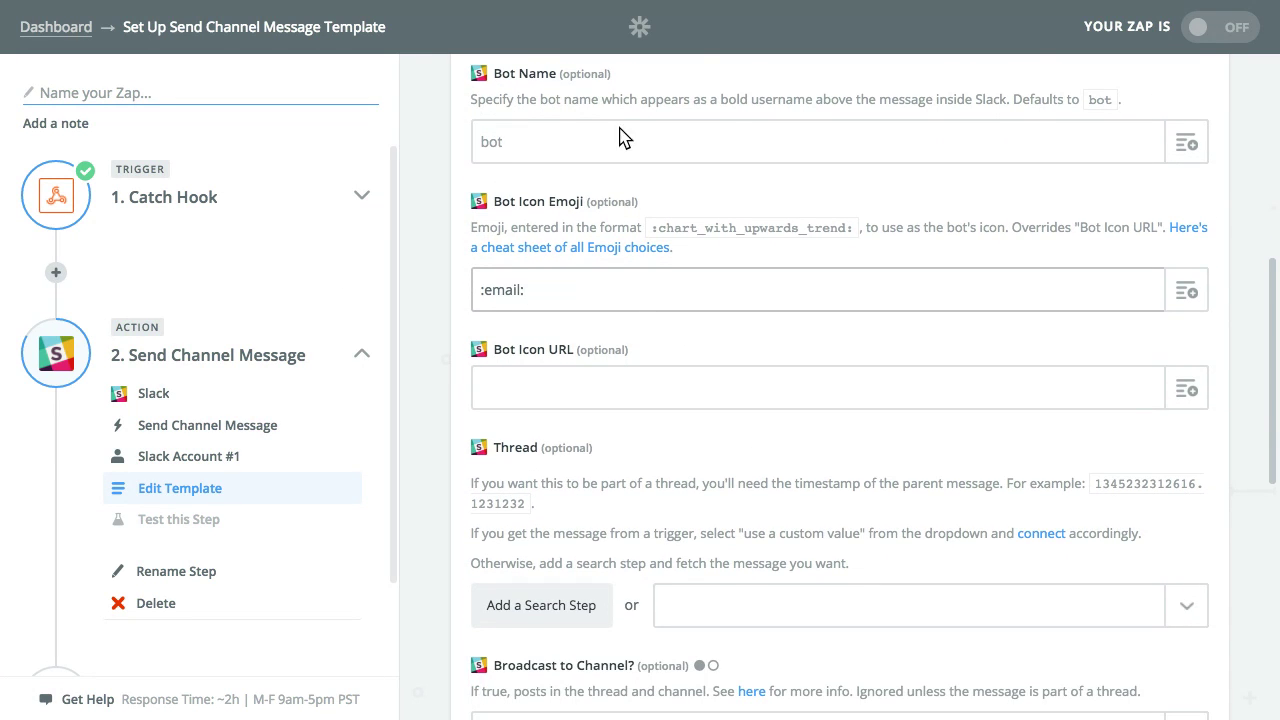
pyautogui.scroll(1, 520, 180)
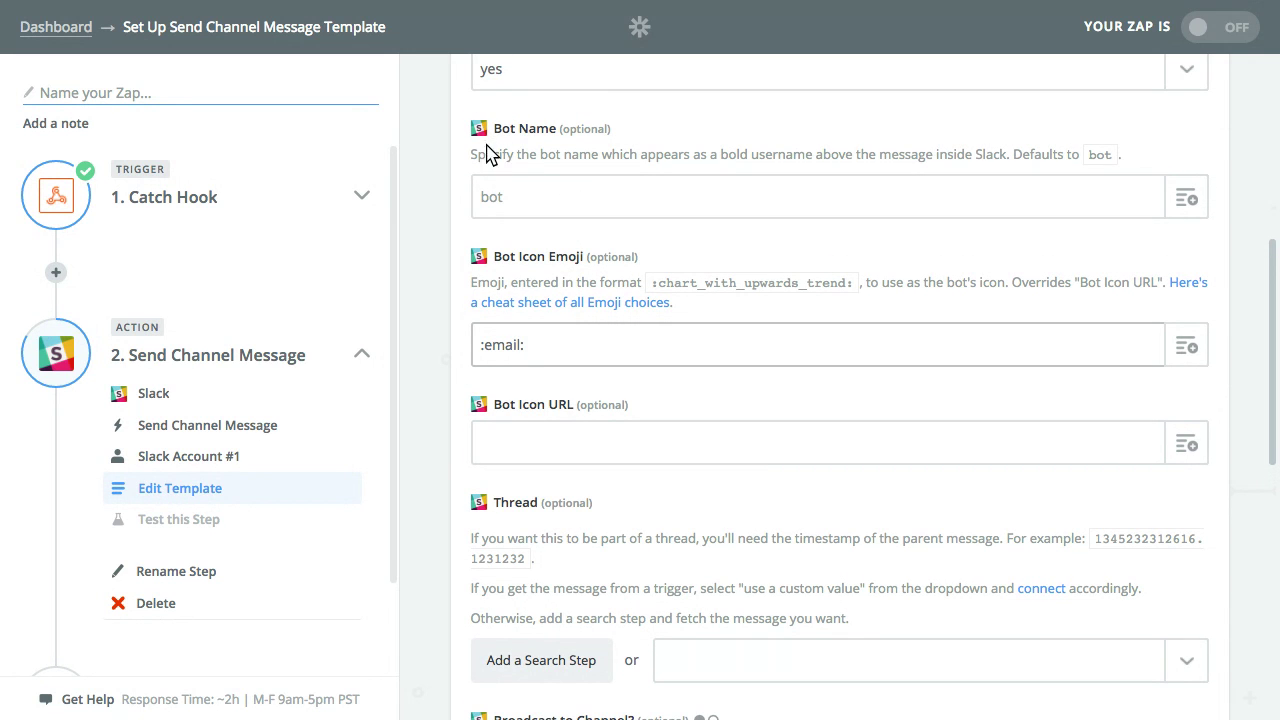
pyautogui.click(620, 200)
pyautogui.write('SEND')
pyautogui.press('BackSpace')
pyautogui.press('BackSpace')
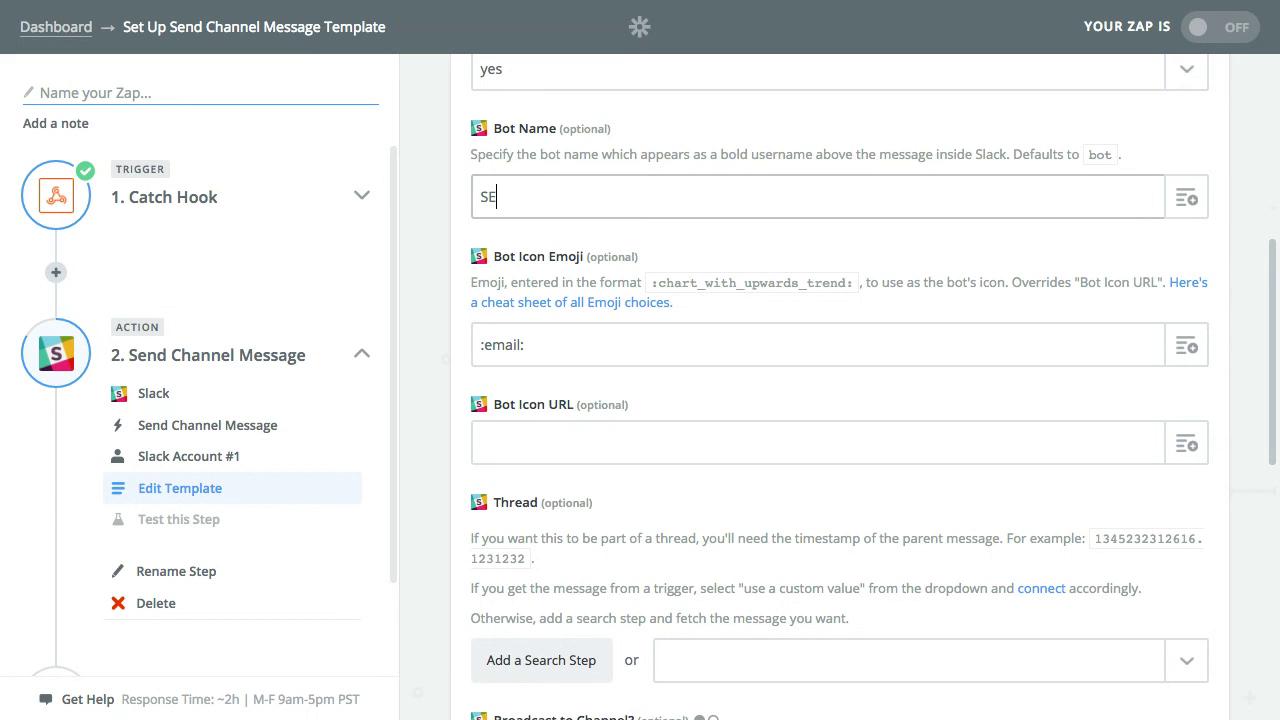
pyautogui.write('ndGrid')
# Keep the remaining optional Slack fields at their defaults, continue, and create the test channel message
pyautogui.scroll(-3, 694, 286)
pyautogui.click(583, 250)
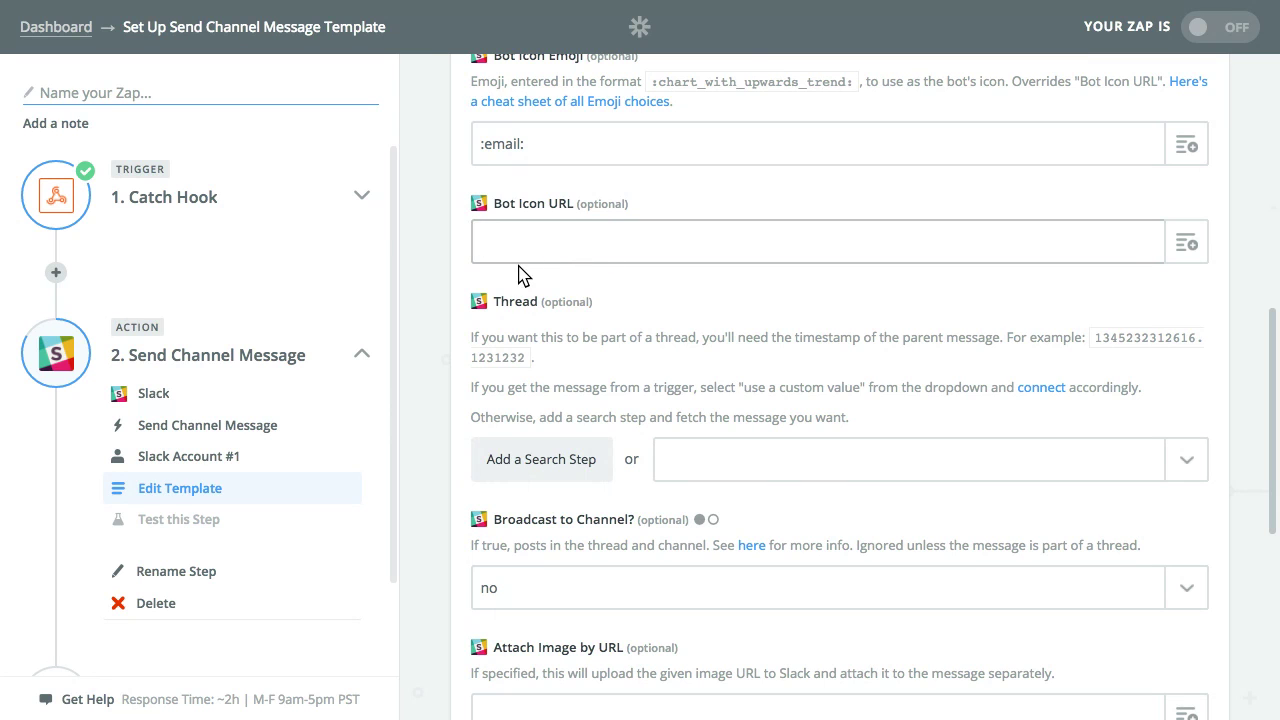
pyautogui.scroll(-2, 715, 400)
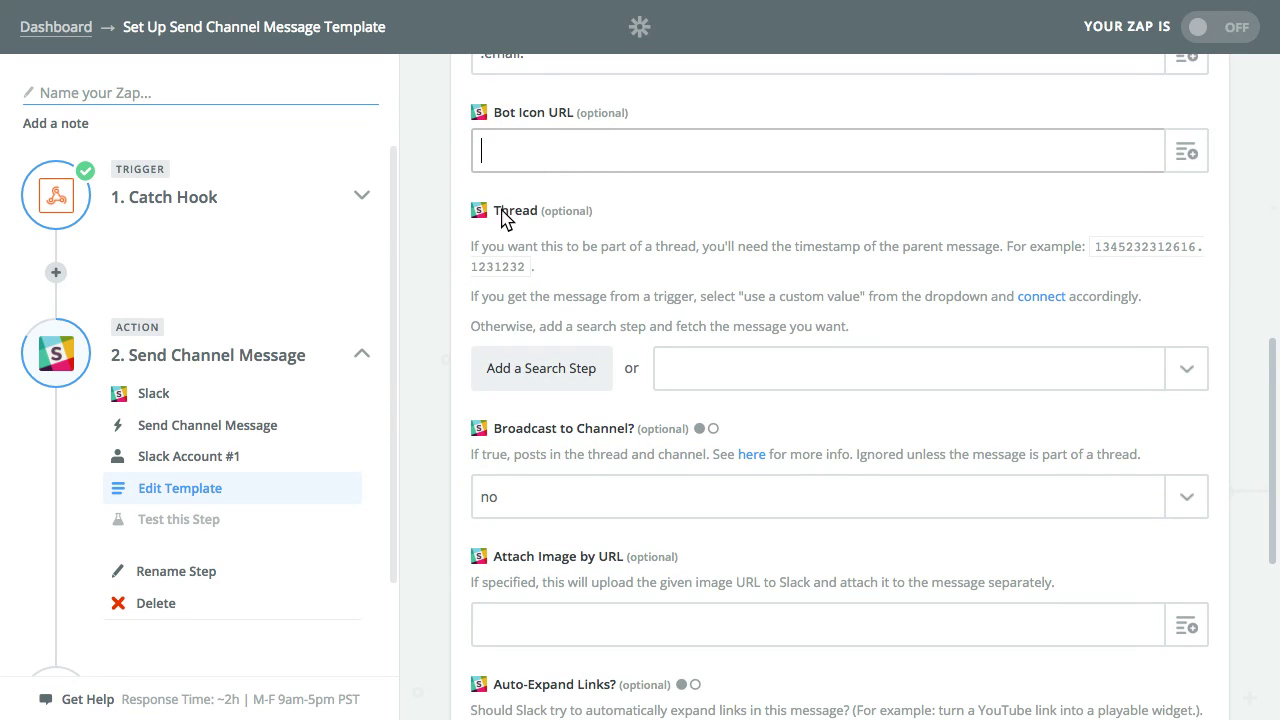
pyautogui.scroll(-2, 720, 420)
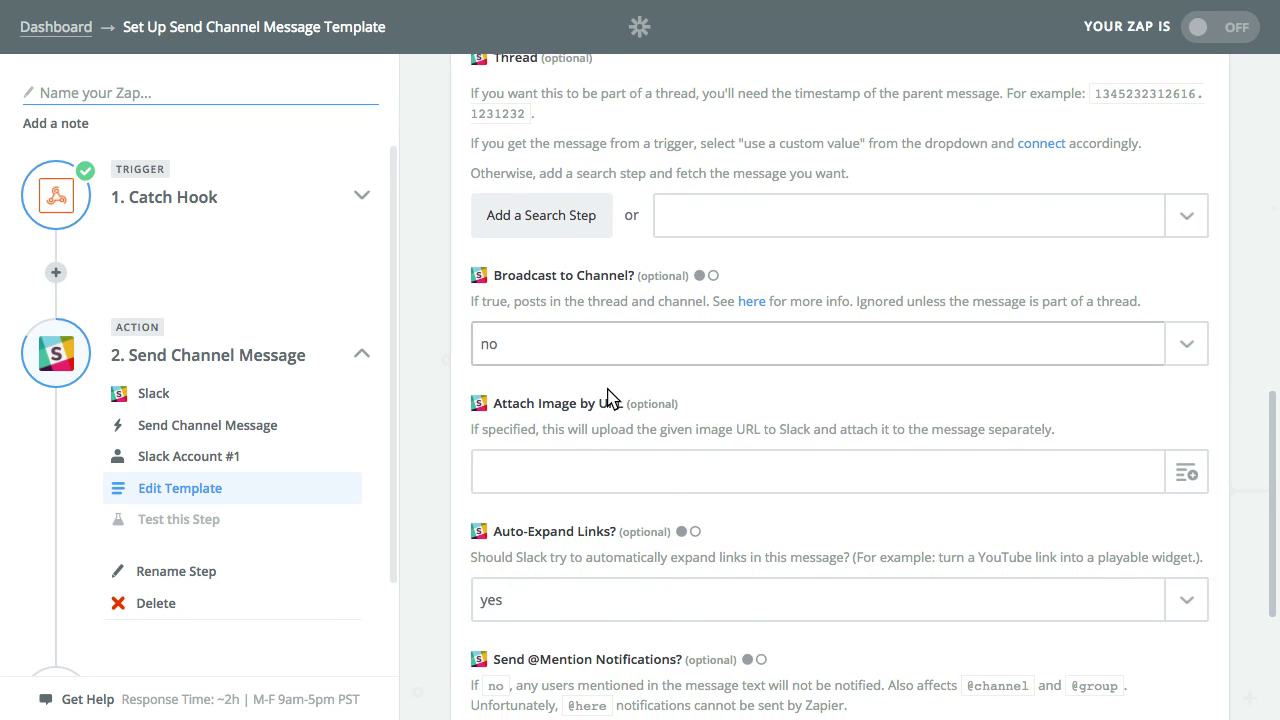
pyautogui.scroll(-3, 700, 500)
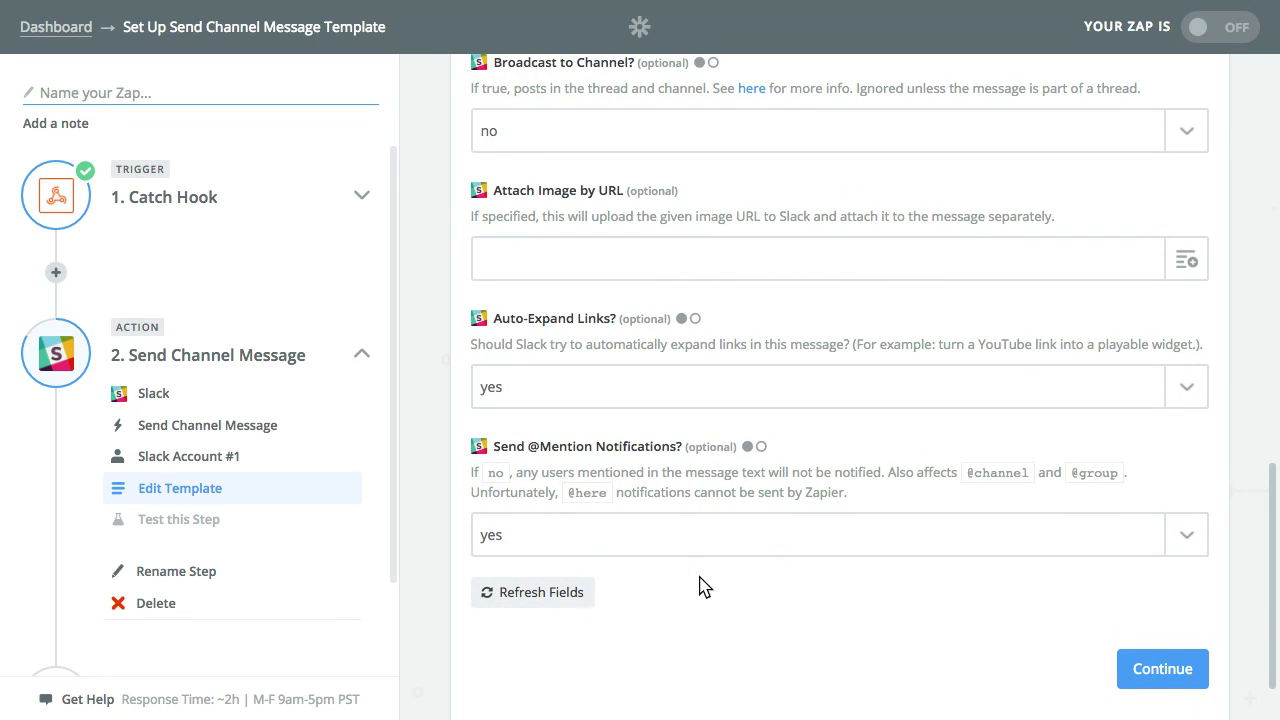
pyautogui.scroll(-1, 820, 700)
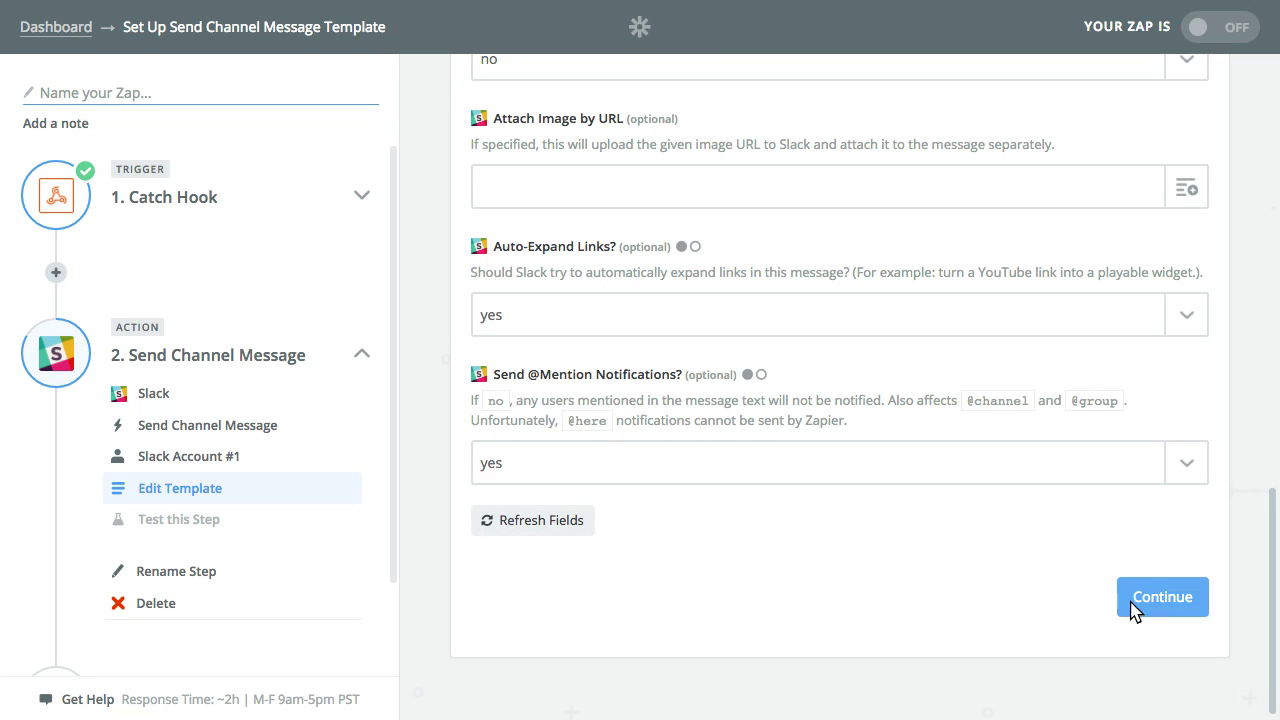
pyautogui.click(1143, 607)
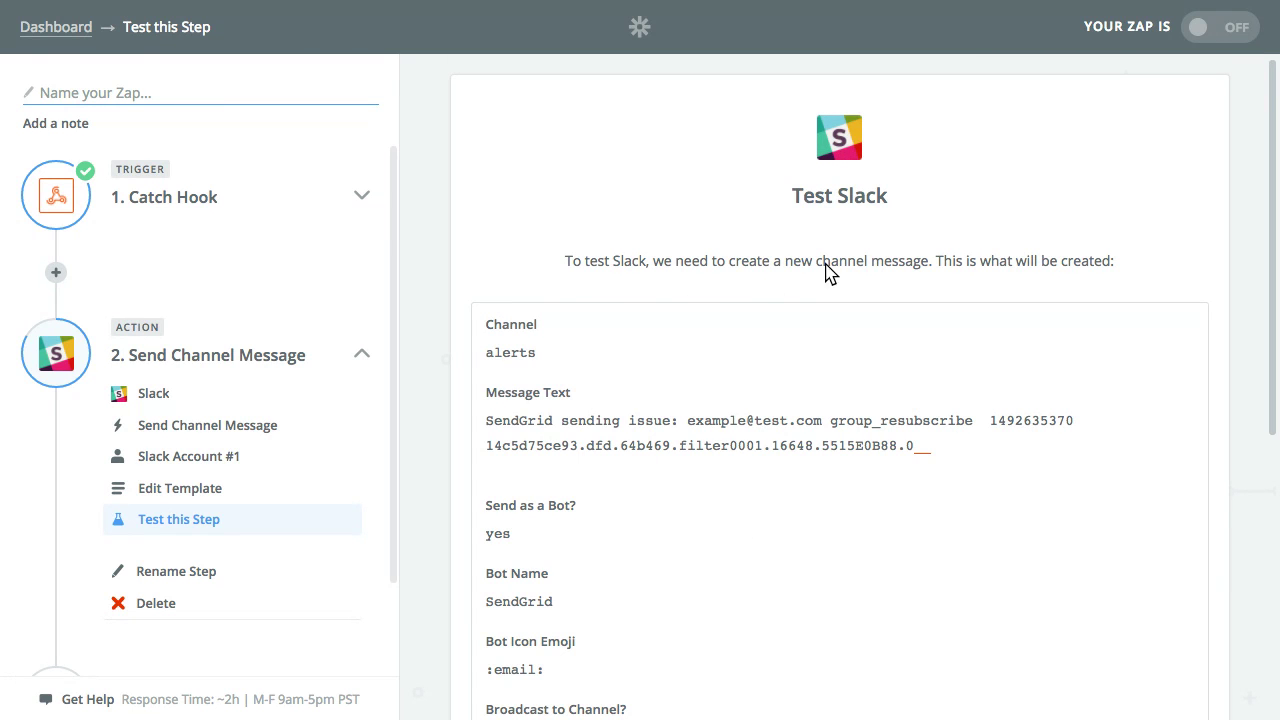
pyautogui.scroll(-5, 800, 295)
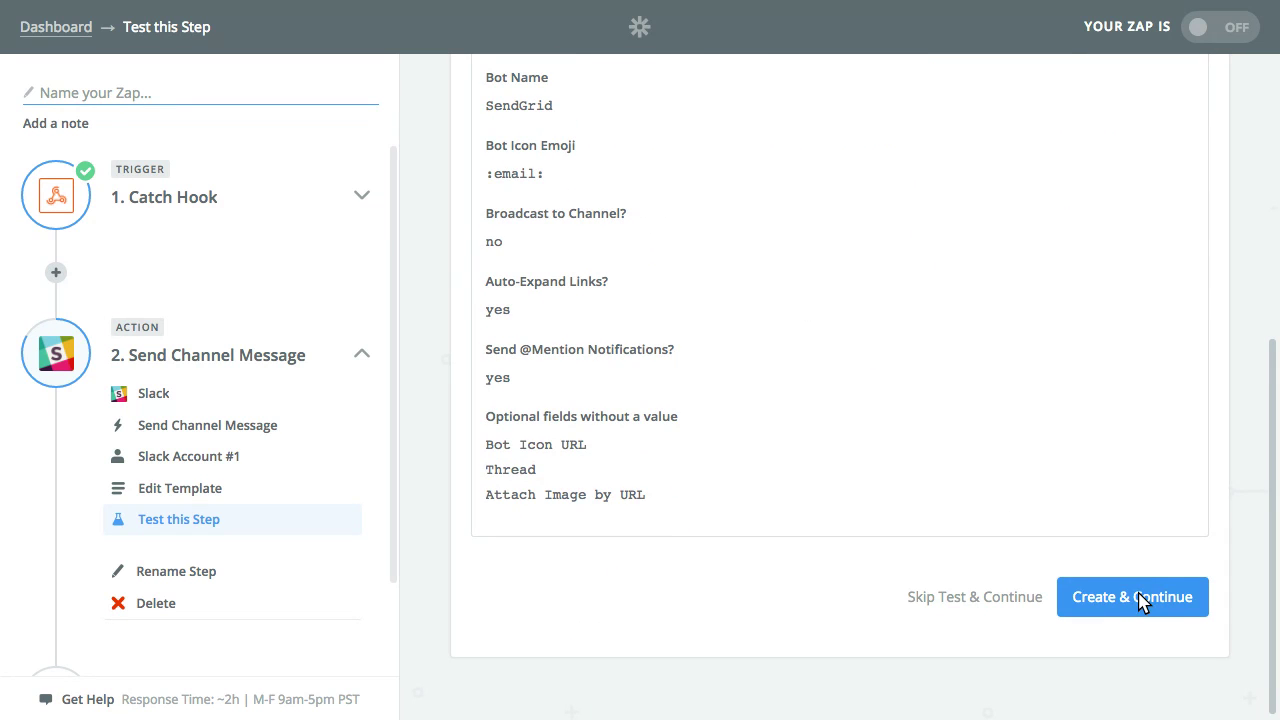
pyautogui.click(1141, 600)
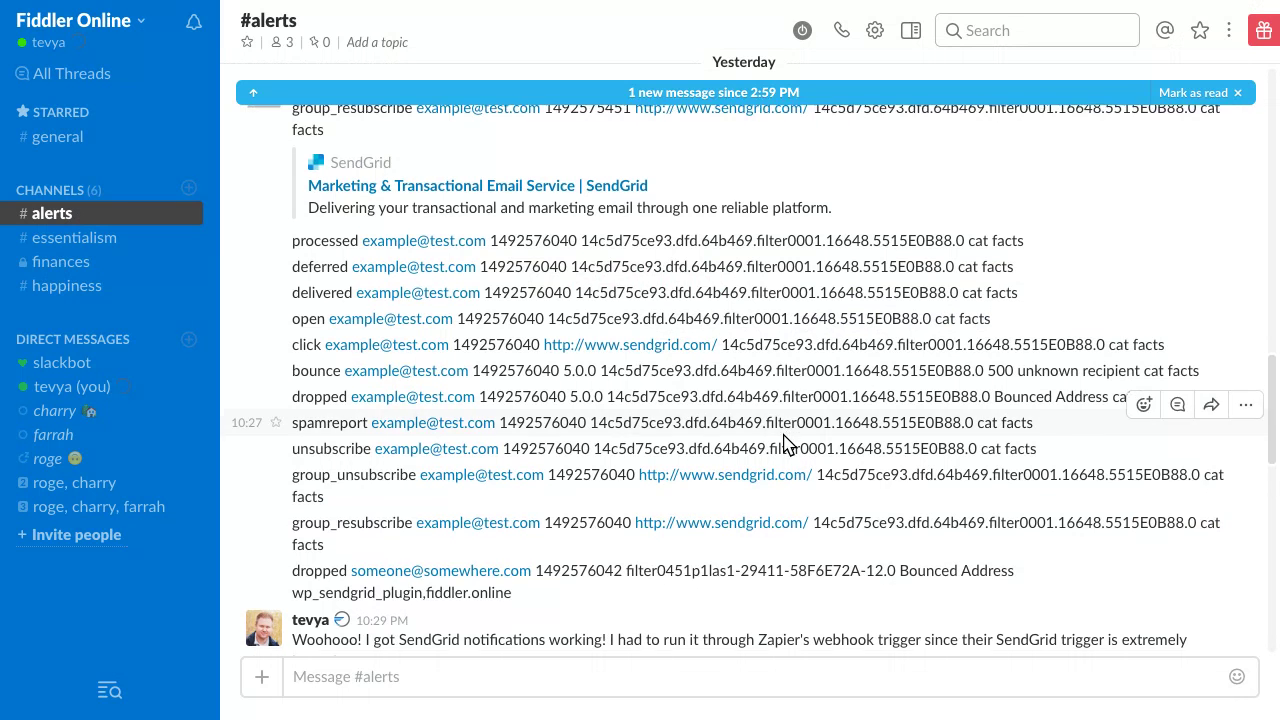
# Switch to Slack and examine the new SendGrid test message and yesterday's SendGrid event messages in the alerts channel
pyautogui.scroll(10, 783, 443)
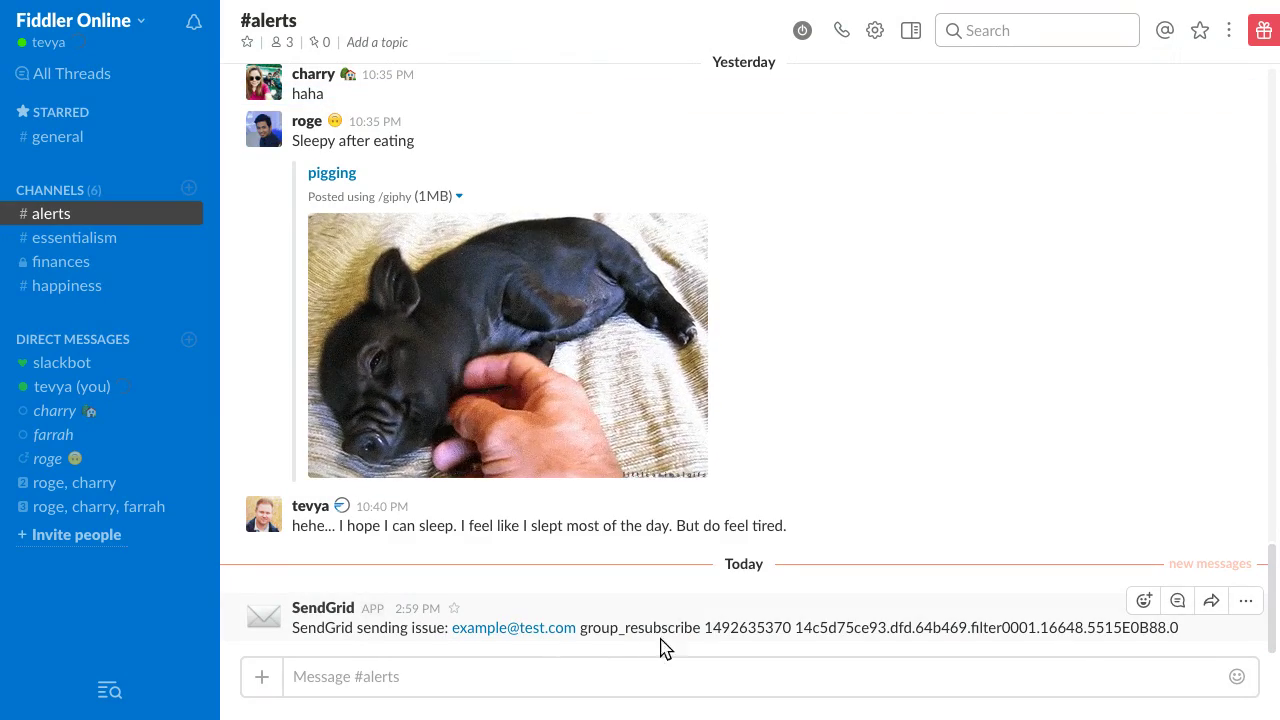
pyautogui.moveTo(1180, 627); pyautogui.dragTo(300, 643)
pyautogui.scroll(8, 894, 437)
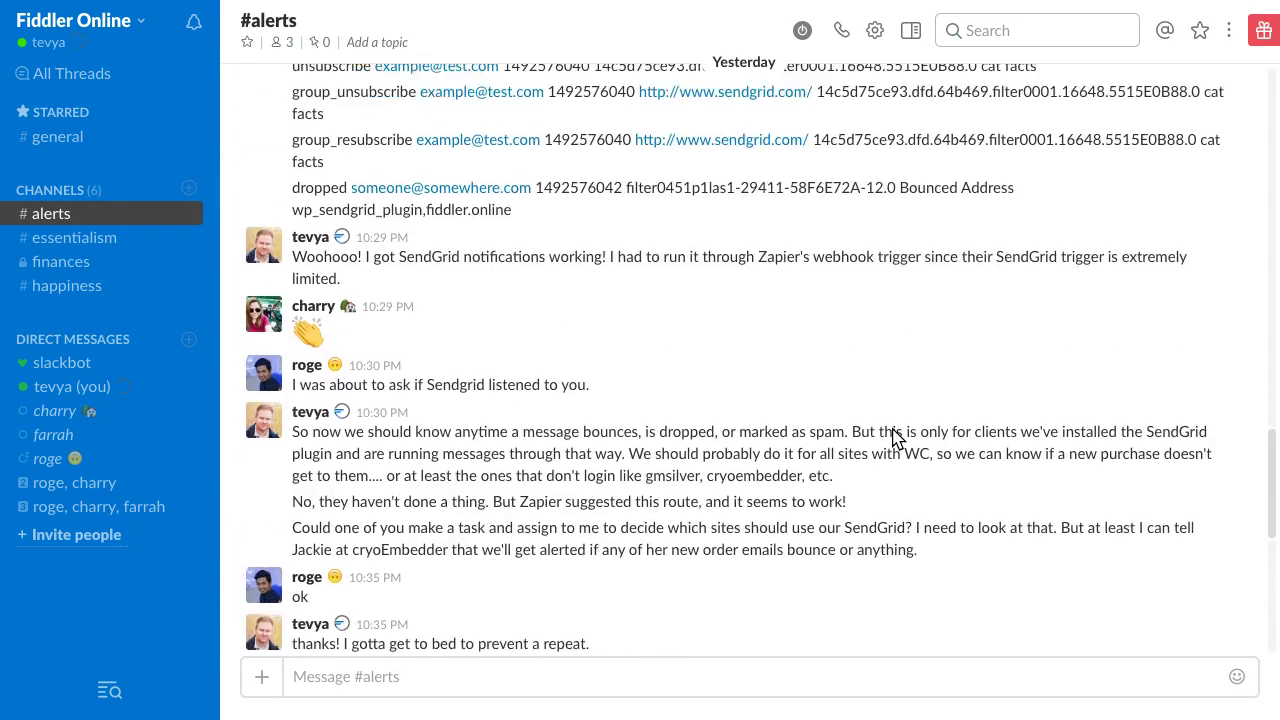
pyautogui.scroll(5, 894, 437)
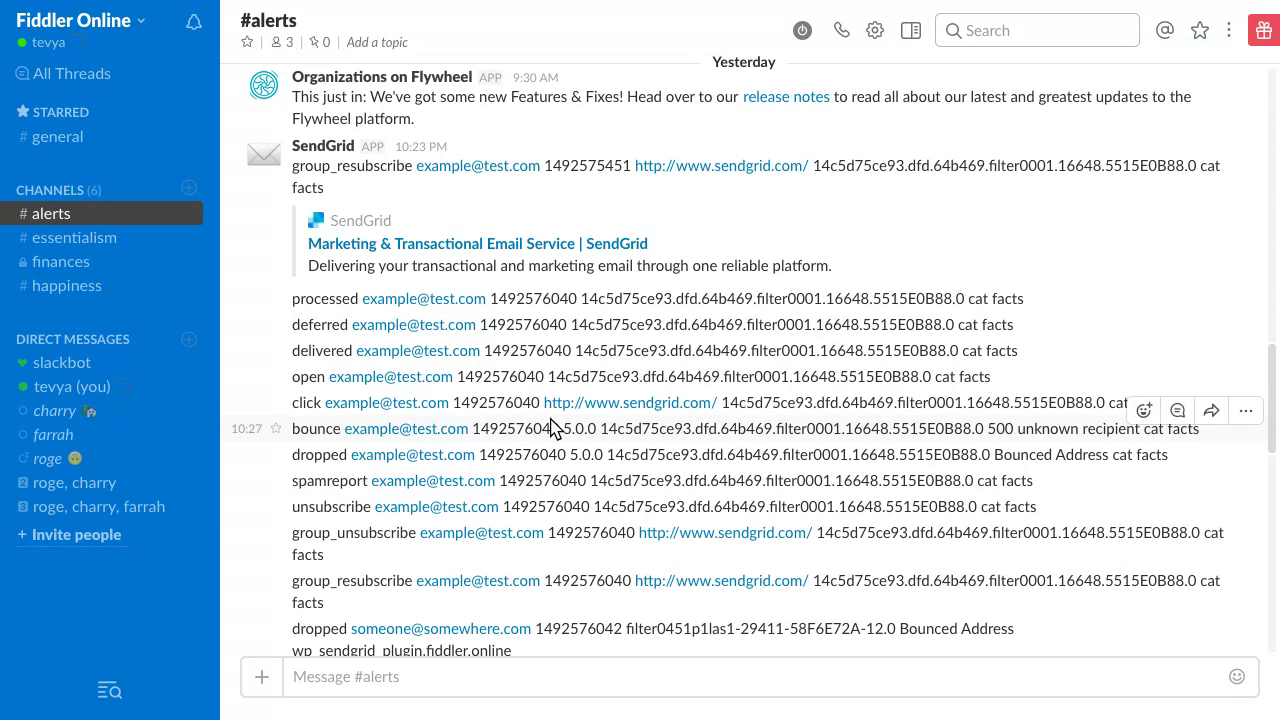
pyautogui.scroll(-2, 548, 429)
pyautogui.scroll(1, 548, 429)
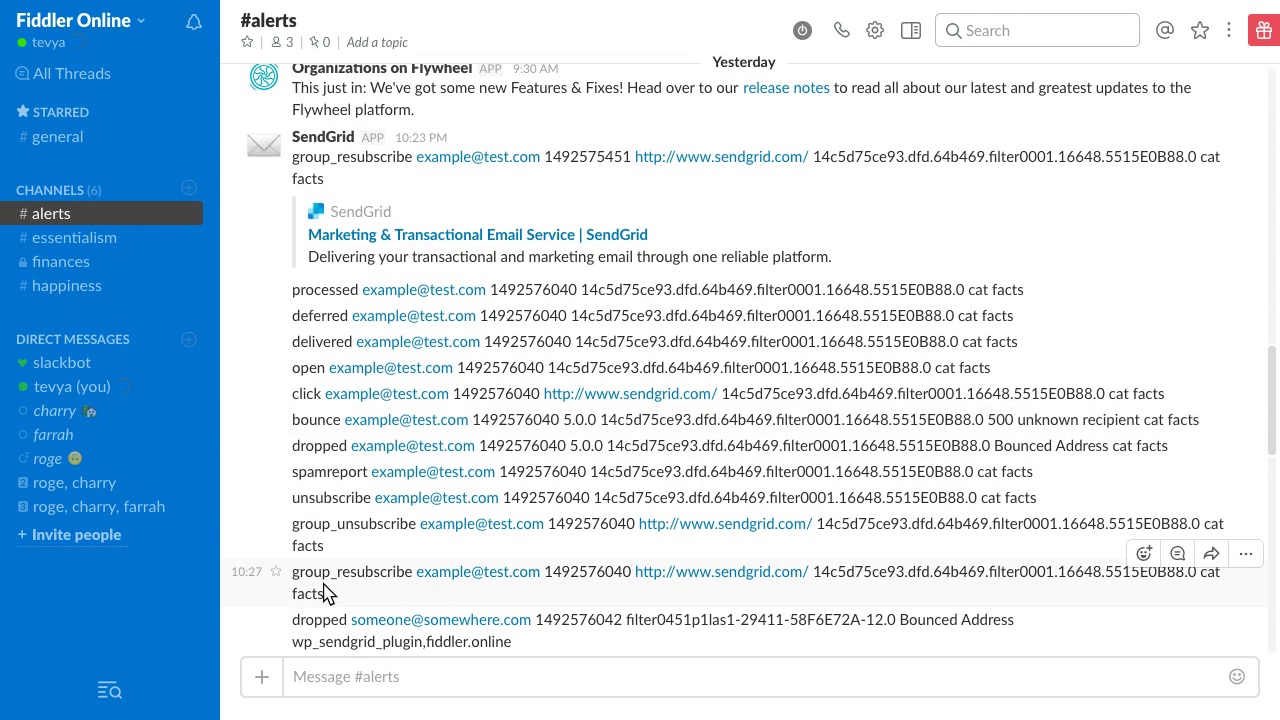
pyautogui.click(292, 625)
pyautogui.moveTo(292, 624); pyautogui.dragTo(534, 605)
pyautogui.scroll(1, 534, 603)
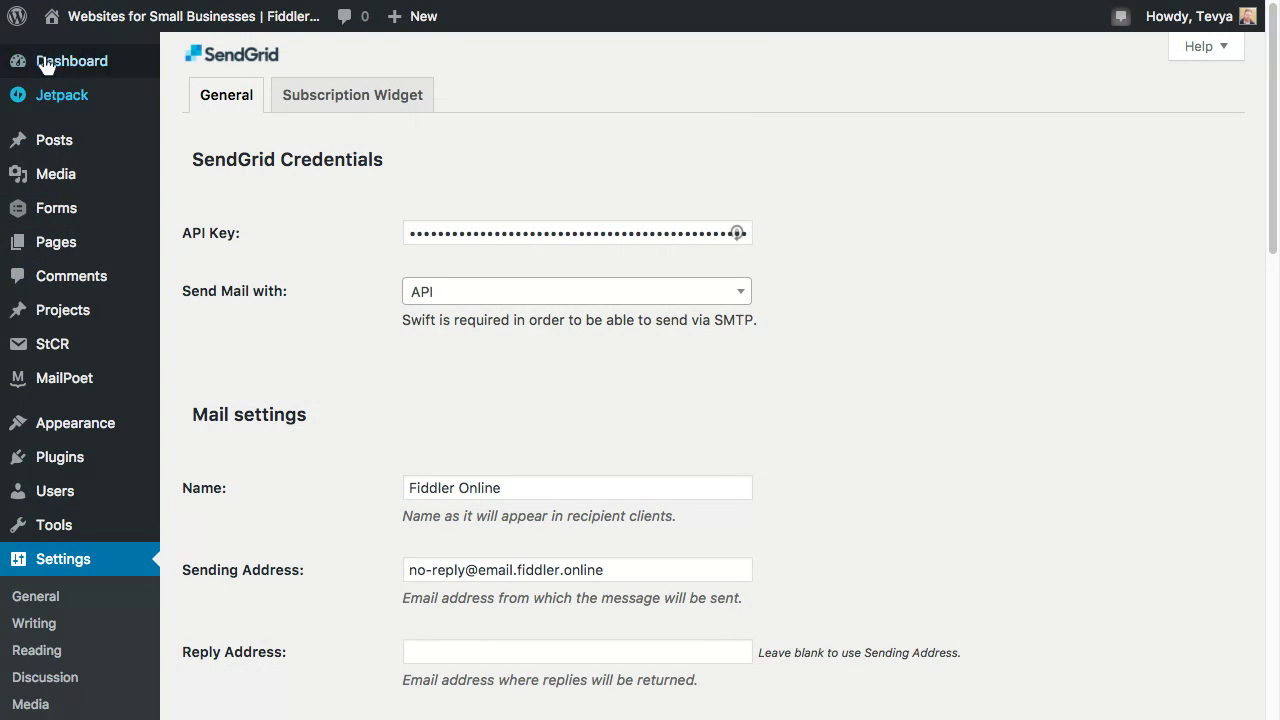
# In the WordPress SendGrid settings, fill in the test email with a recipient address, subject "testing a bounce" and body "body of testing a bounce"
pyautogui.scroll(-5, 320, 460)
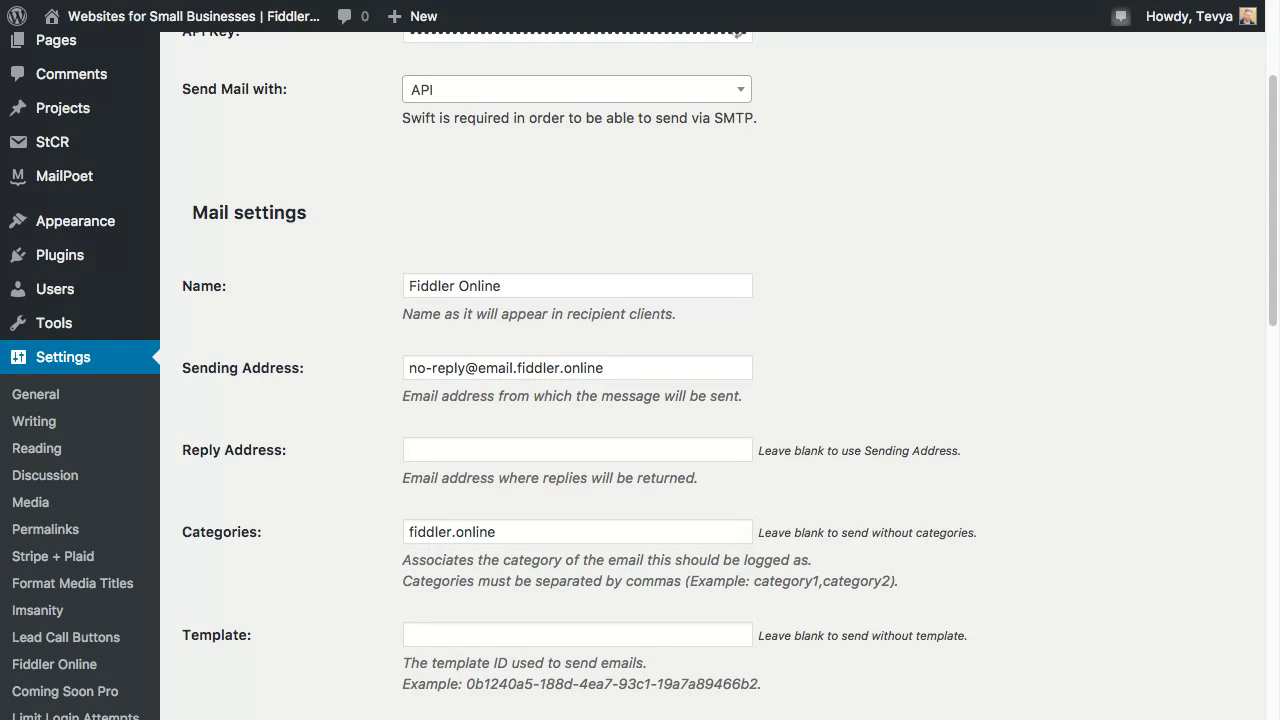
pyautogui.scroll(-15, 720, 400)
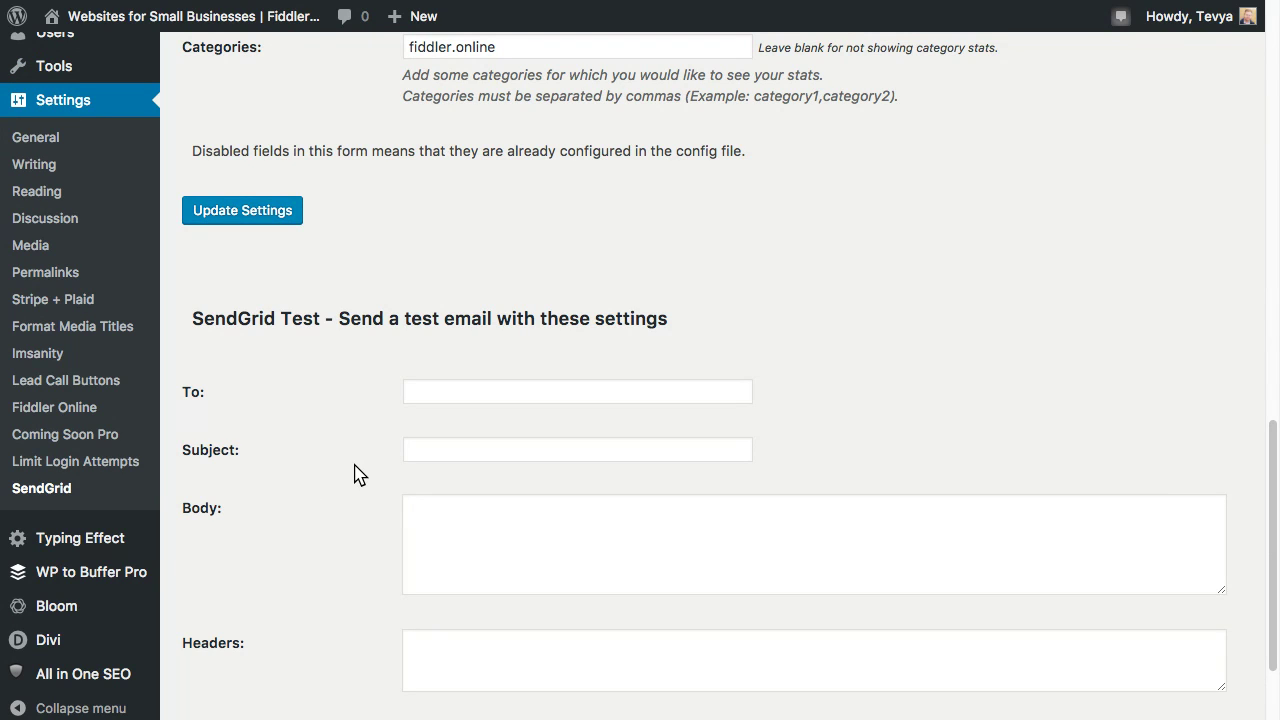
pyautogui.scroll(-3, 358, 474)
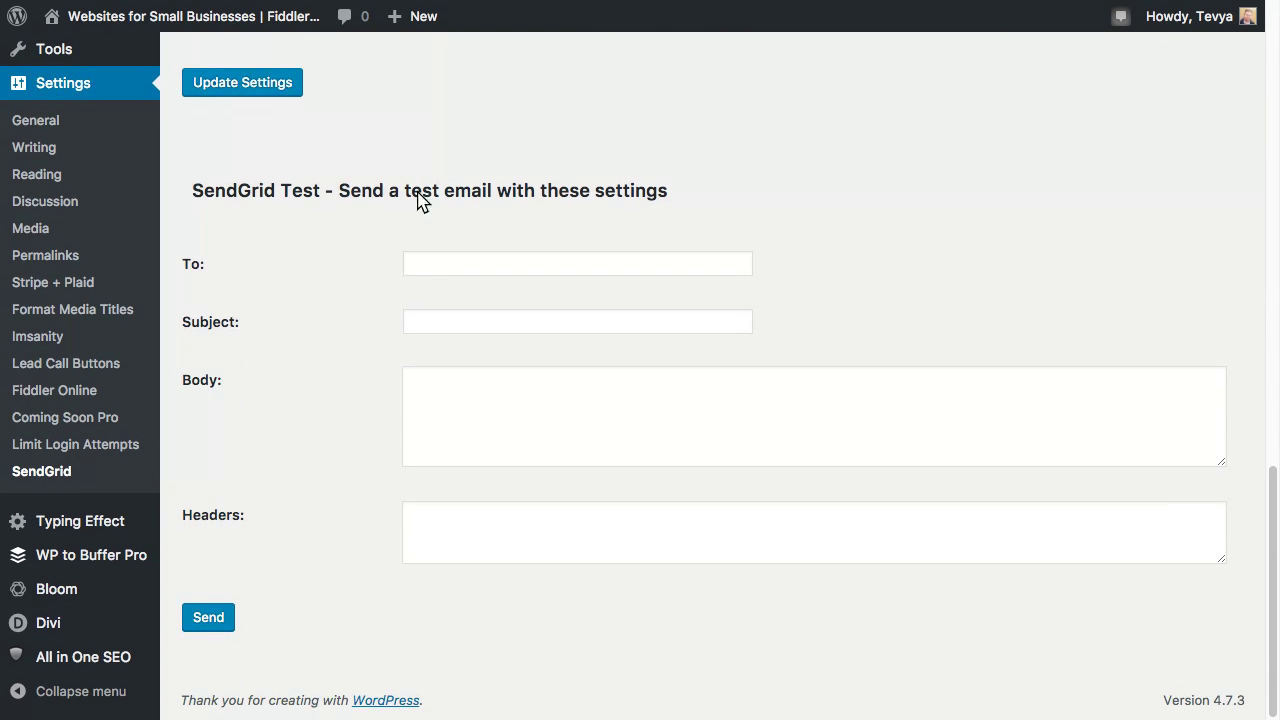
pyautogui.click(493, 266)
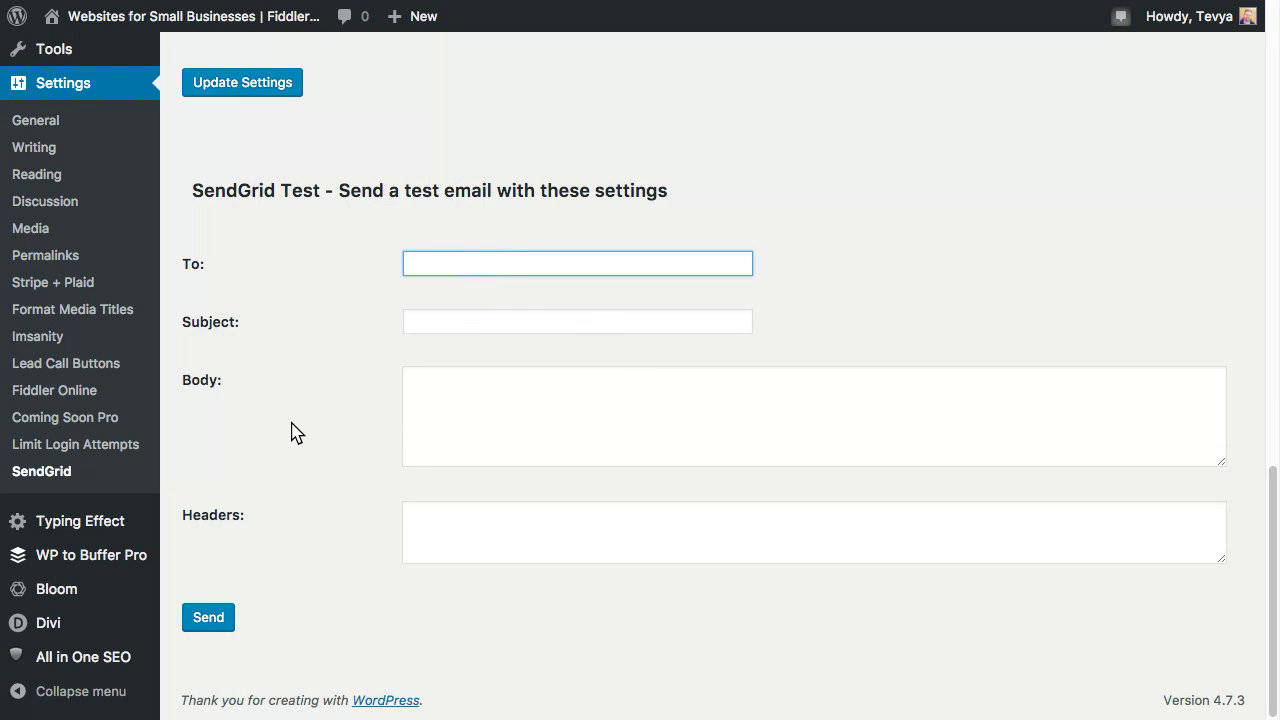
pyautogui.write('someone@somewhere.com')
pyautogui.press('Tab')
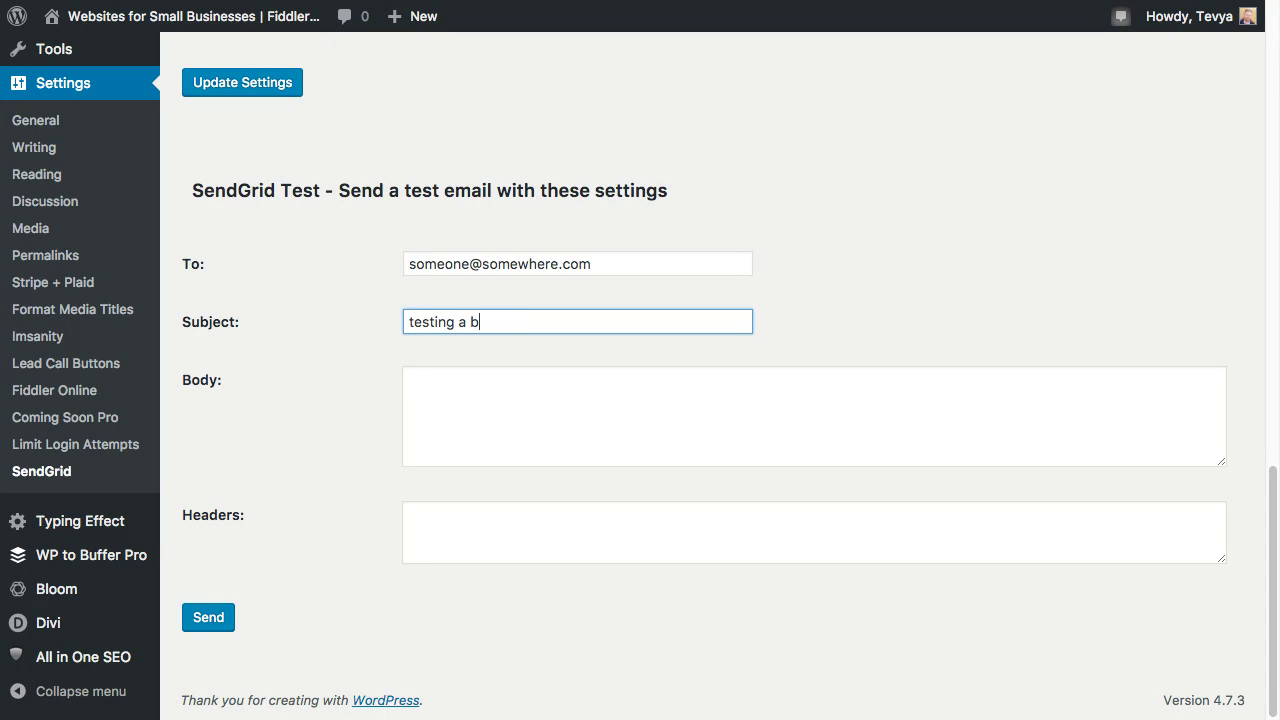
pyautogui.write('testing a boucne')
pyautogui.press('Tab')
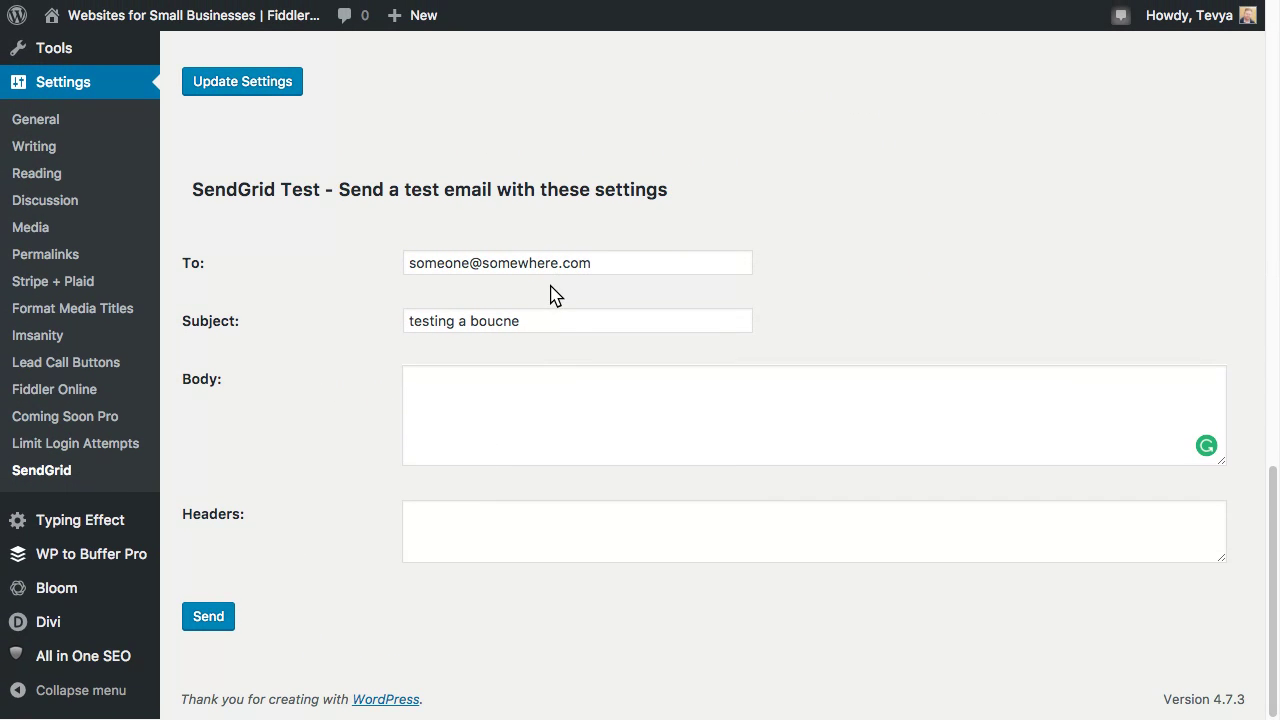
pyautogui.click(551, 322)
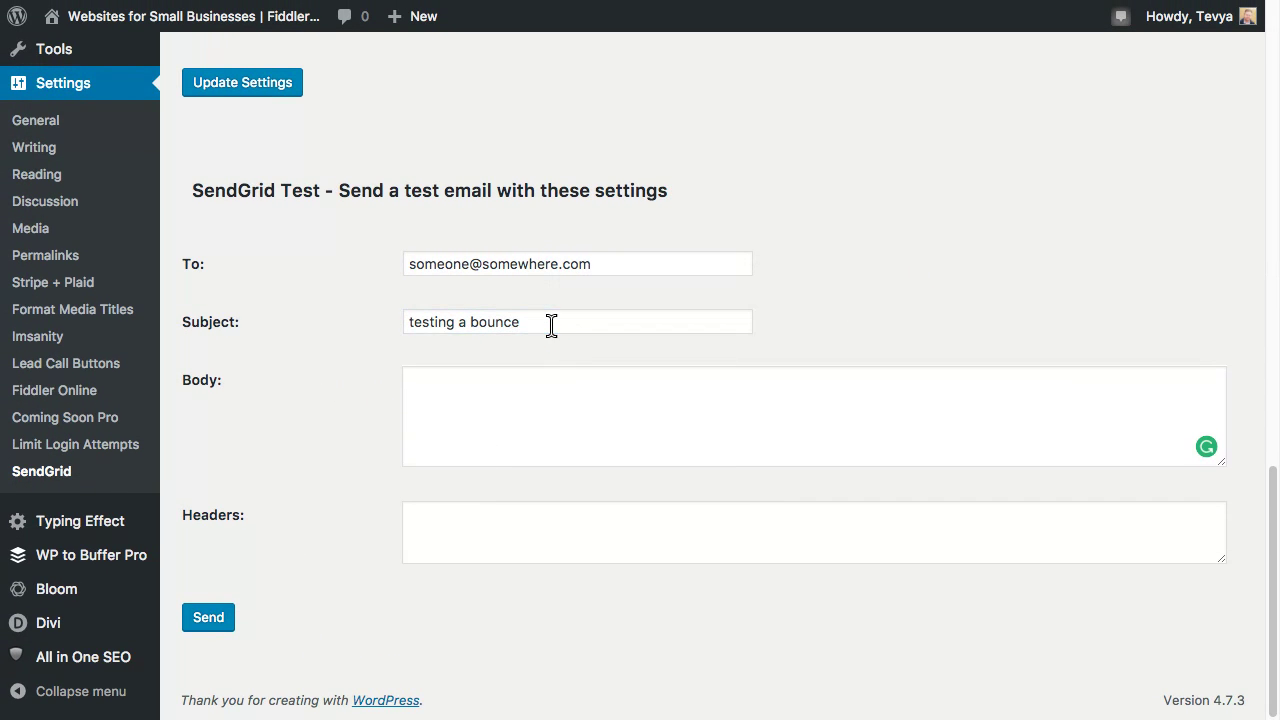
pyautogui.press('Tab')
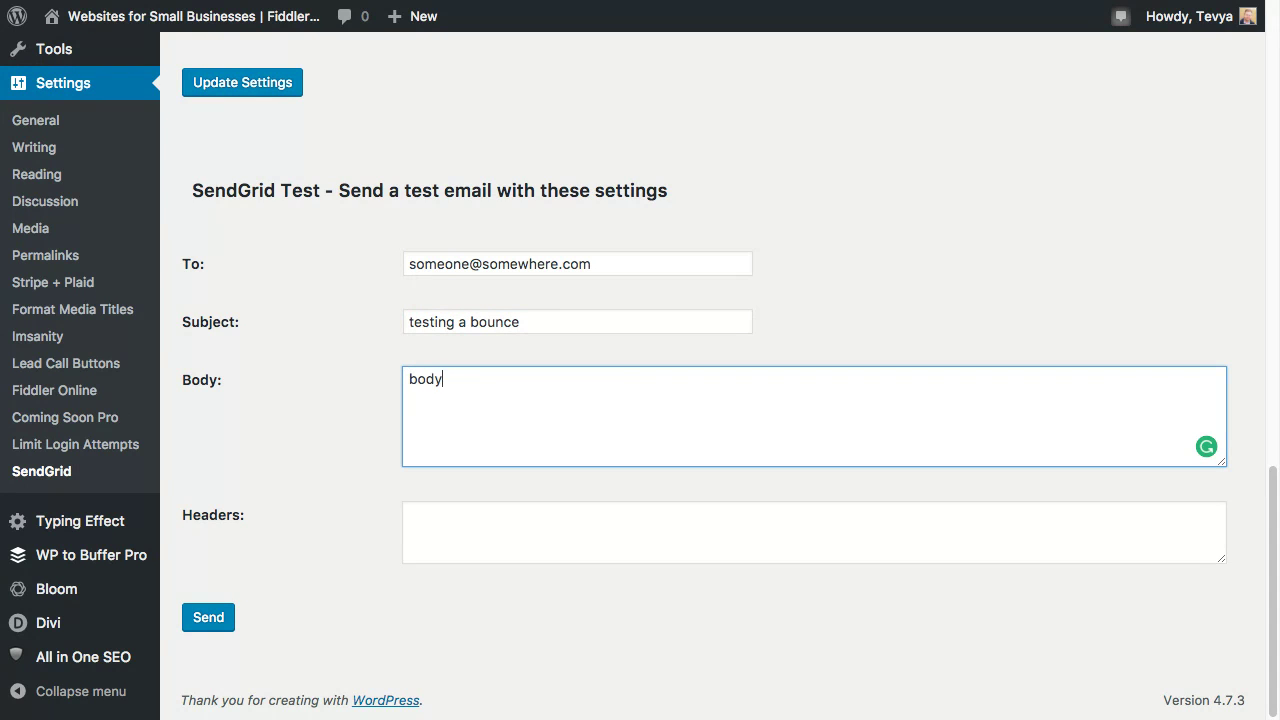
pyautogui.write('body of testing a bounce')
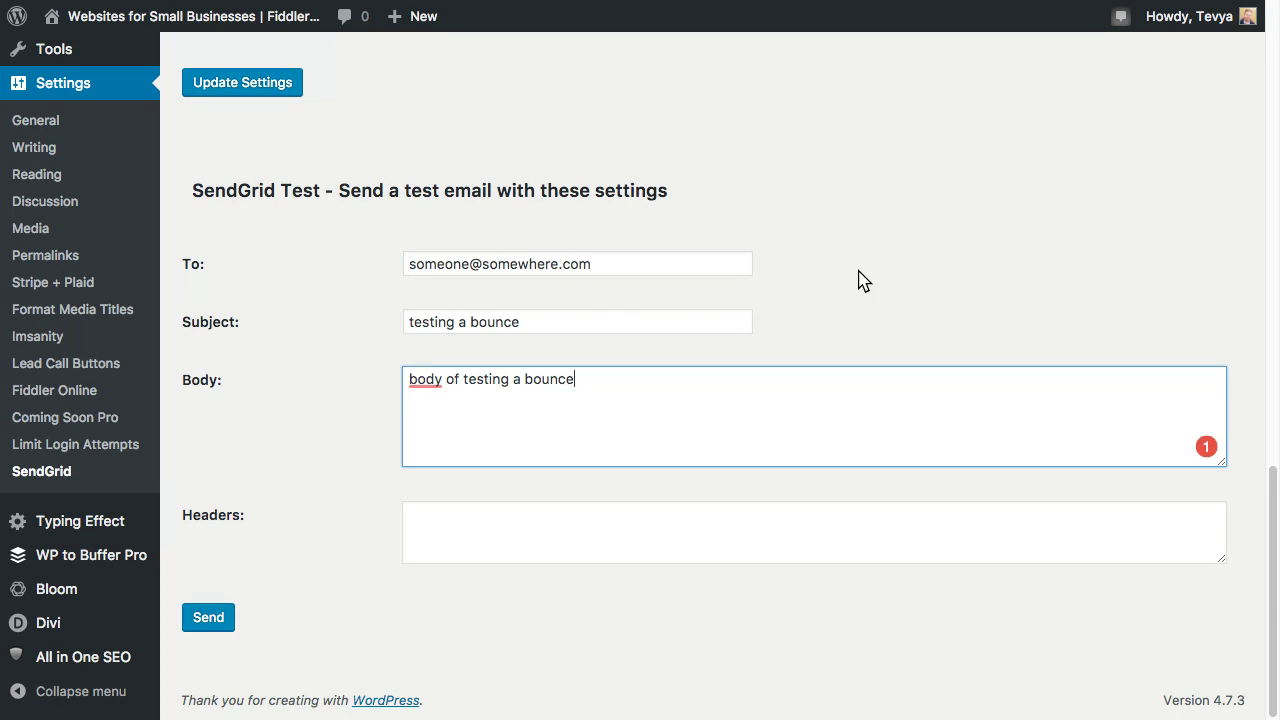
# Change the part before the @ in the test email's recipient address so that it ends in 1
pyautogui.tripleClick(591, 266)
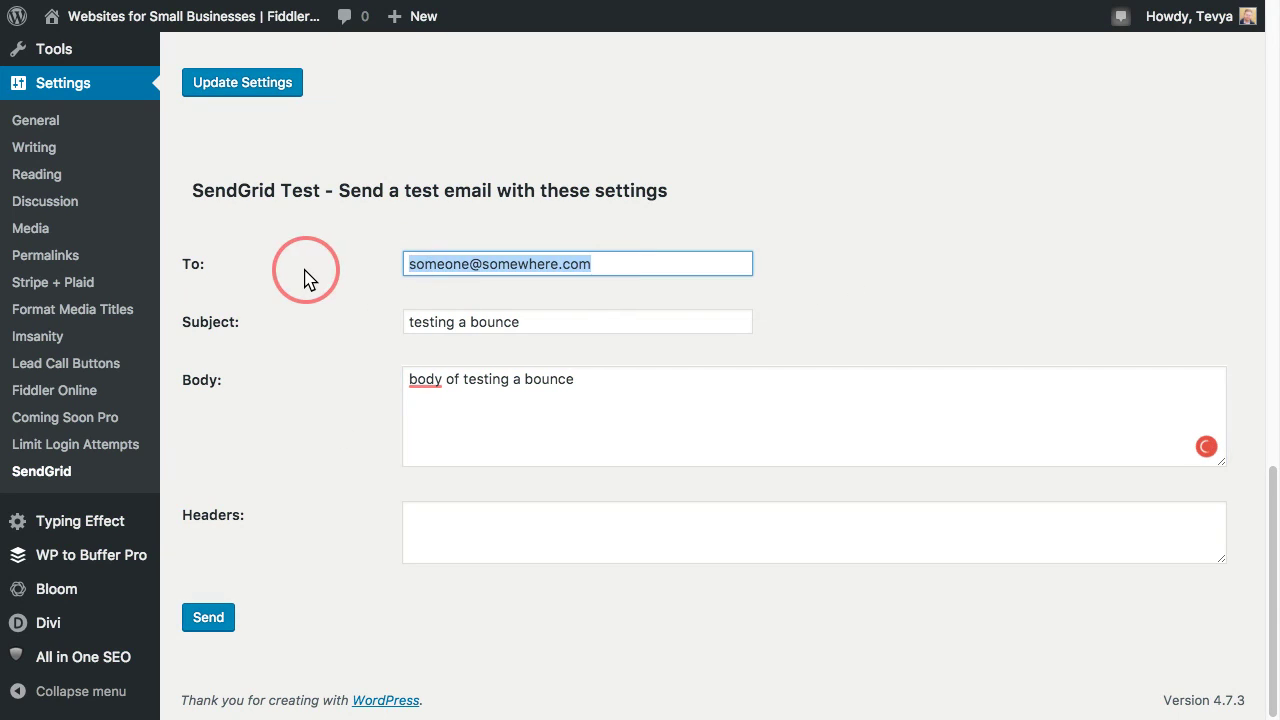
pyautogui.click(360, 272)
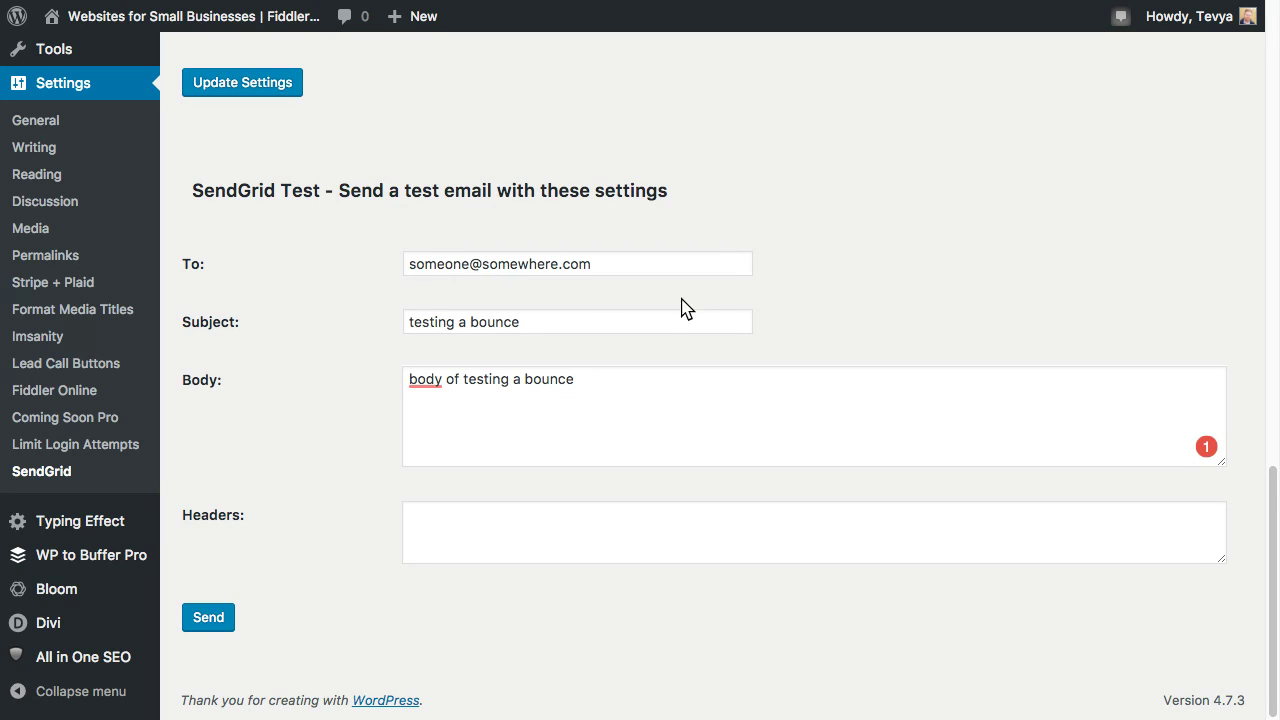
pyautogui.click(470, 258)
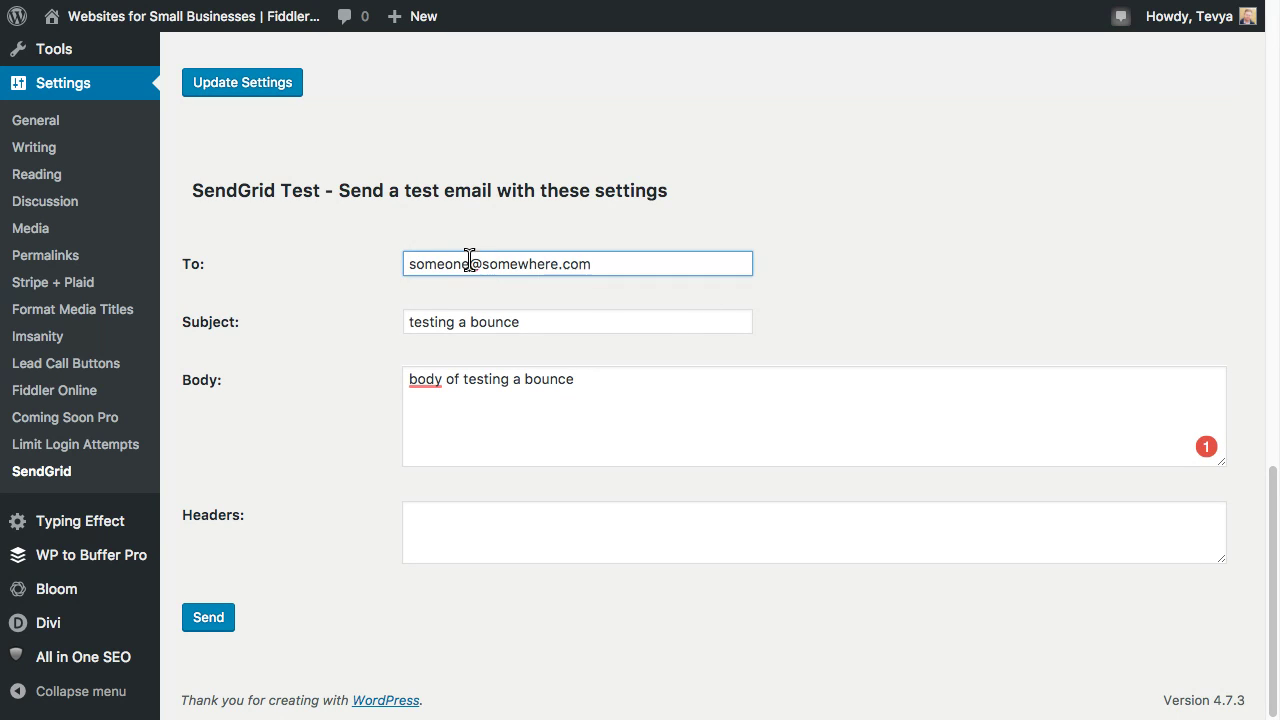
pyautogui.press('BackSpace')
pyautogui.press('BackSpace')
pyautogui.press('BackSpace')
pyautogui.write('1')
pyautogui.click(682, 264)
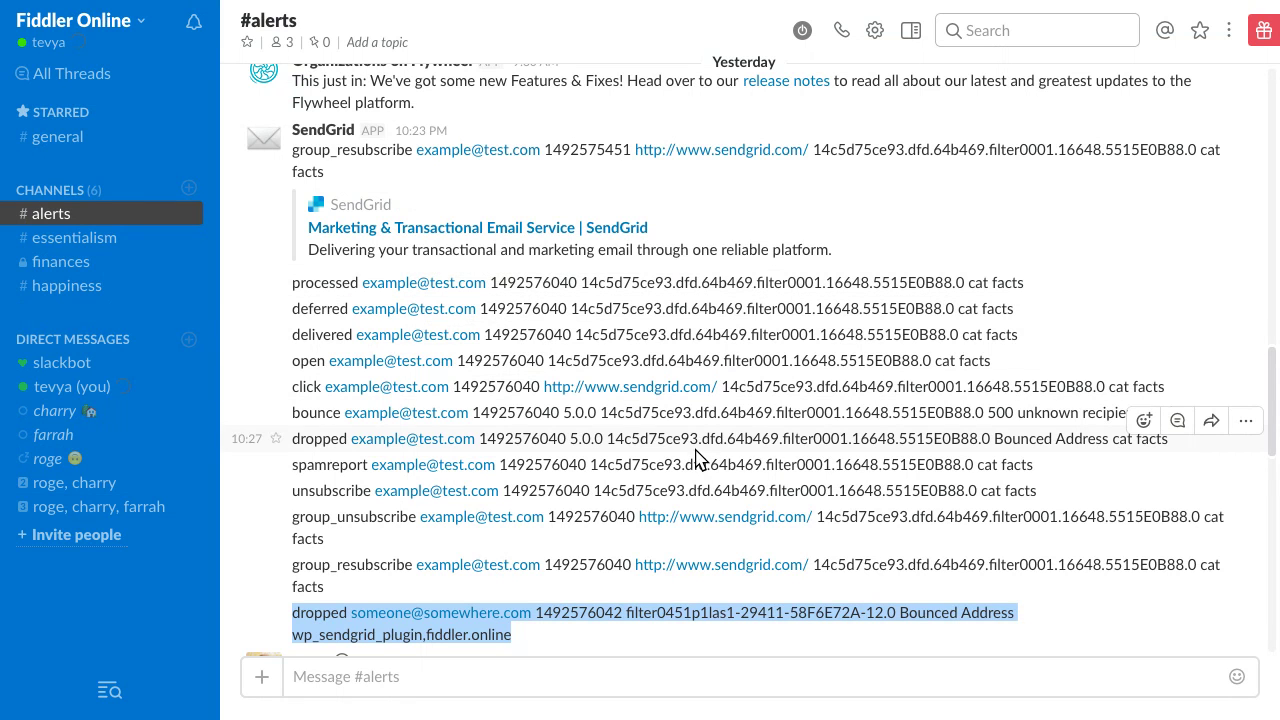
# Examine the dropped-email message in the Slack alerts channel and the selected actions in SendGrid's Event Notification settings
pyautogui.click(628, 636)
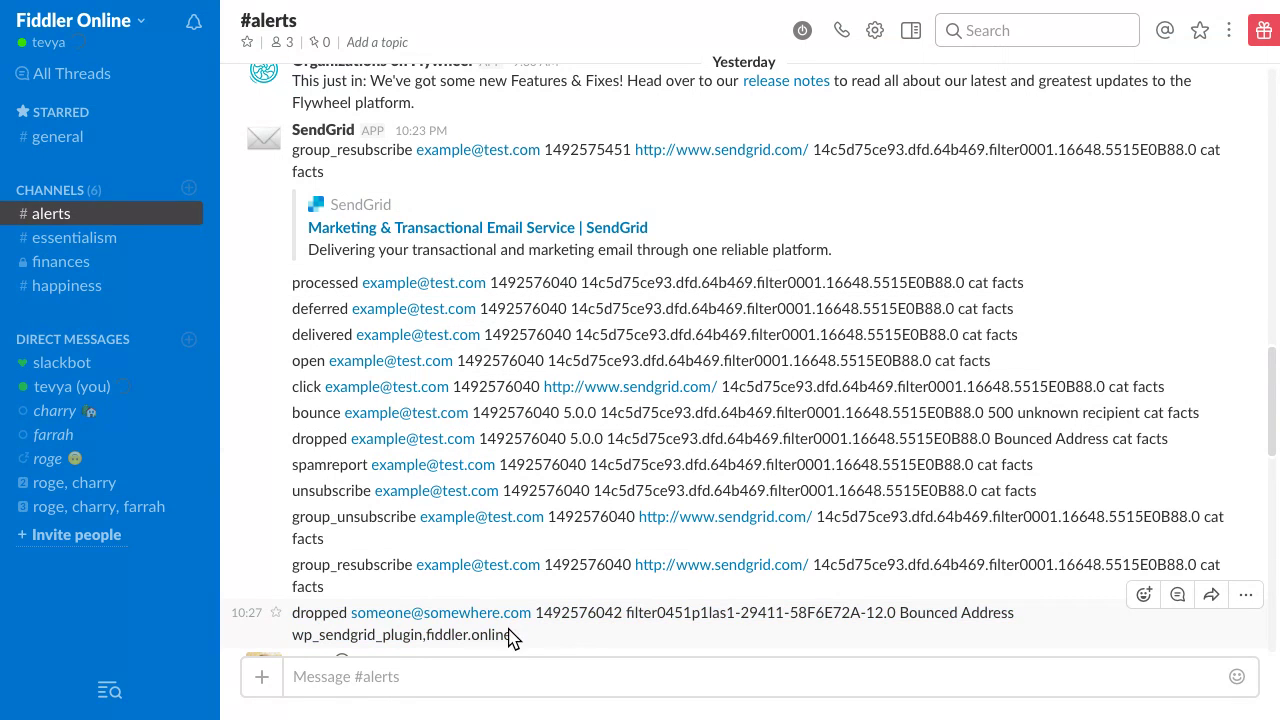
pyautogui.moveTo(511, 636); pyautogui.dragTo(296, 621)
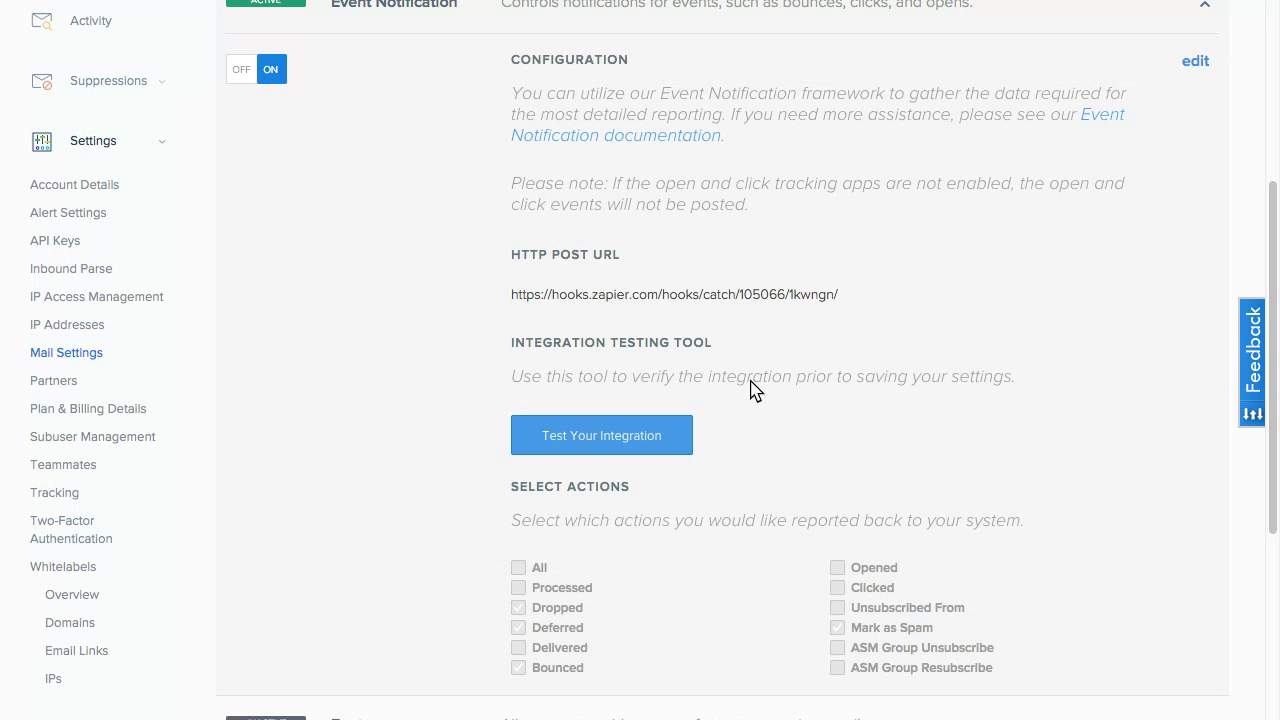
pyautogui.scroll(-1, 751, 391)
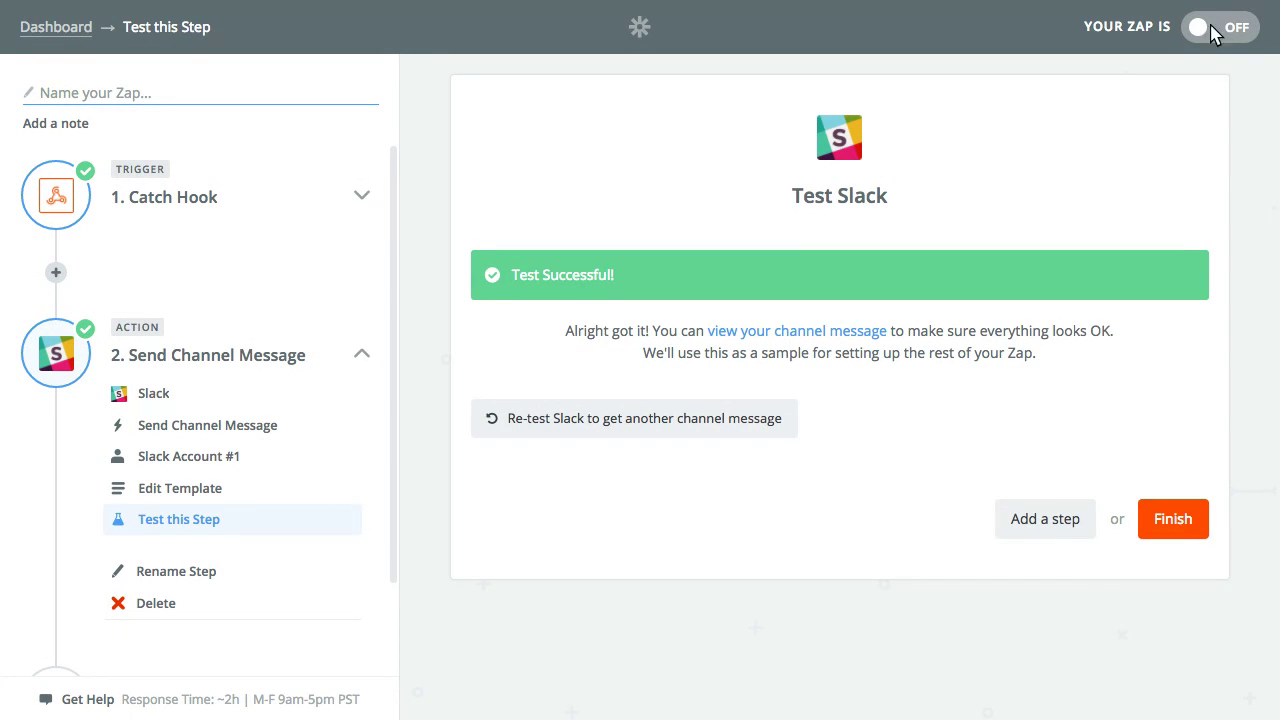
# Finish the Zap setup in Zapier, name the Zap "SendGrid notifications 2" and turn it on
pyautogui.click(1170, 522)
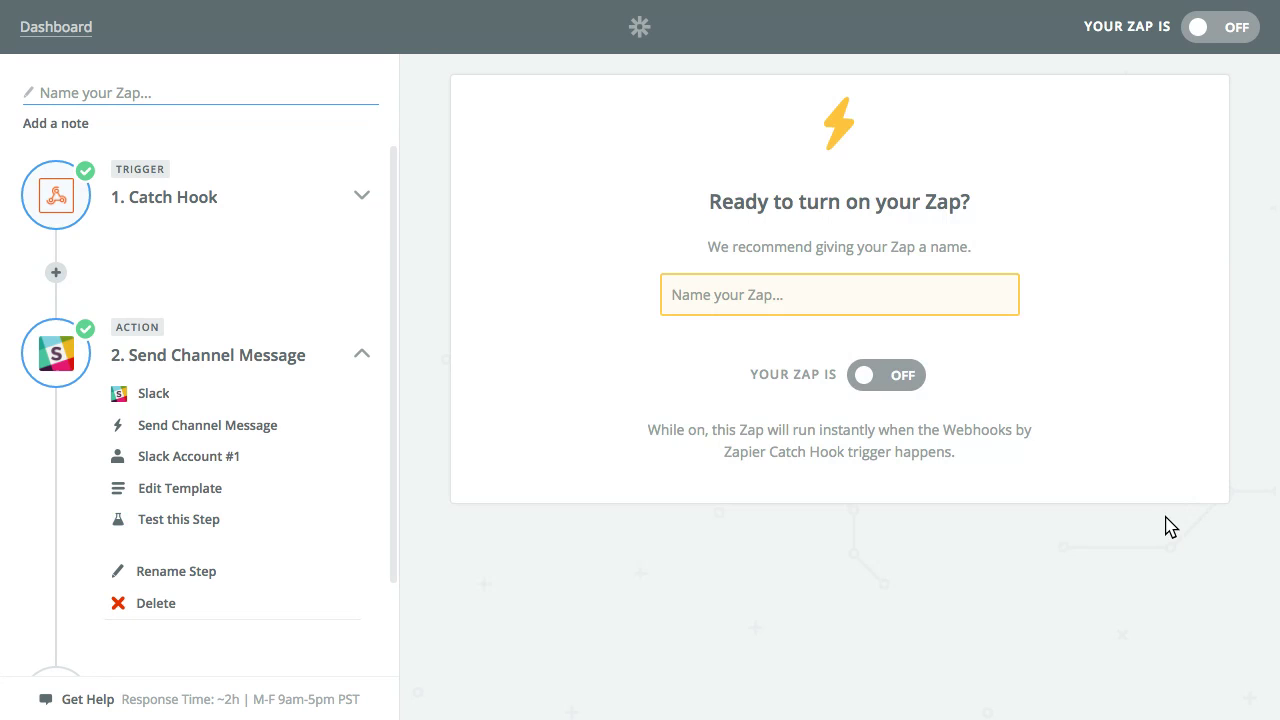
pyautogui.click(693, 291)
pyautogui.write('Se')
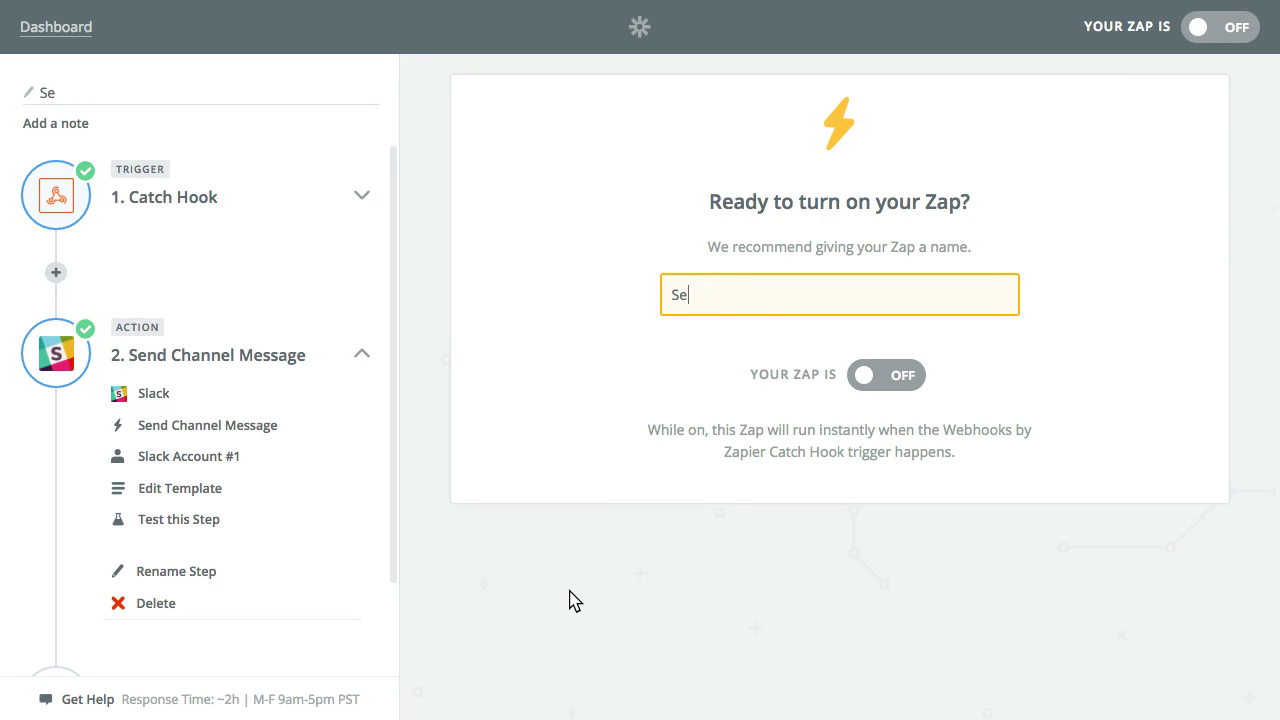
pyautogui.write('ndGrid notifications 2')
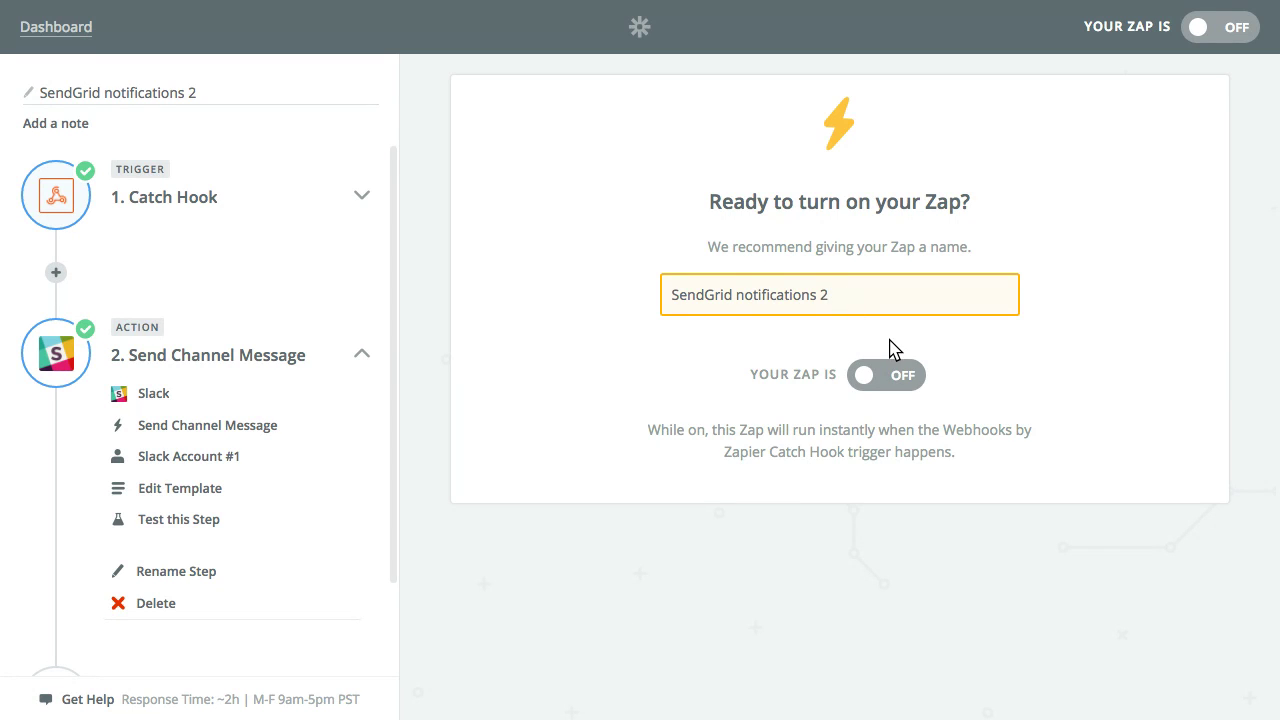
pyautogui.click(888, 378)
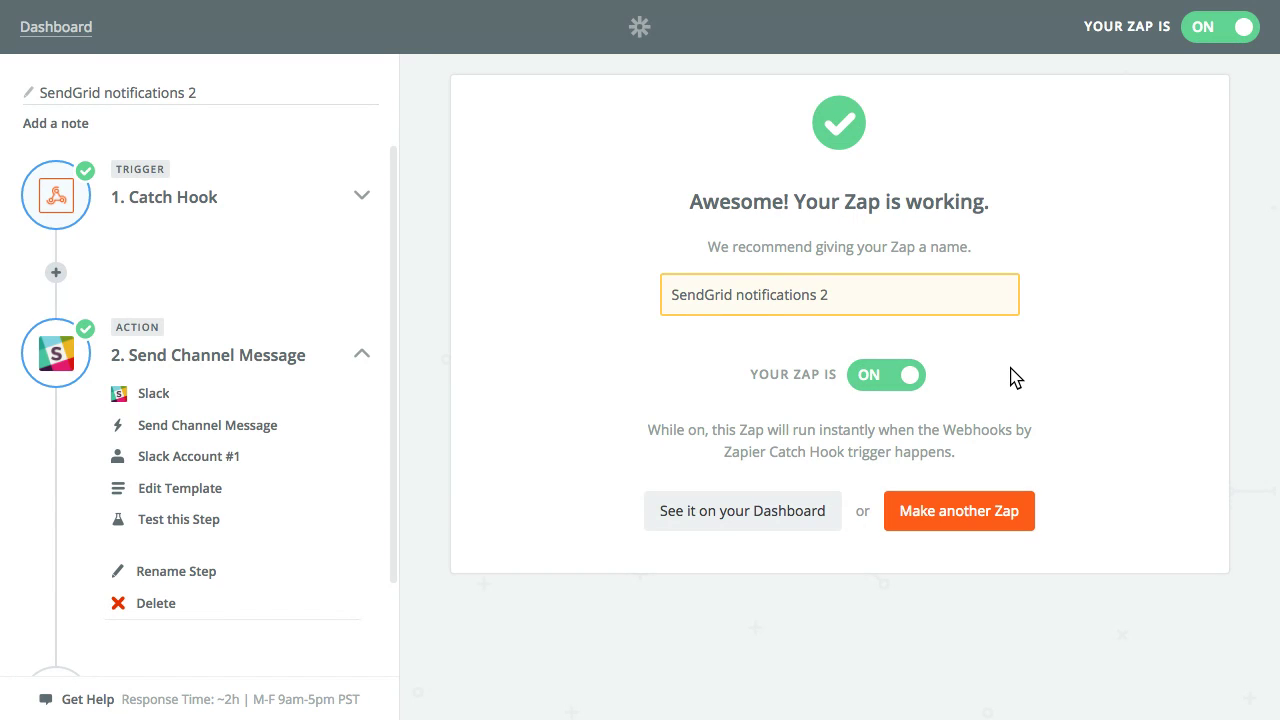
# Open the Zapier dashboard and view the options of the SendGrid notifications 2 Zap
pyautogui.click(738, 516)
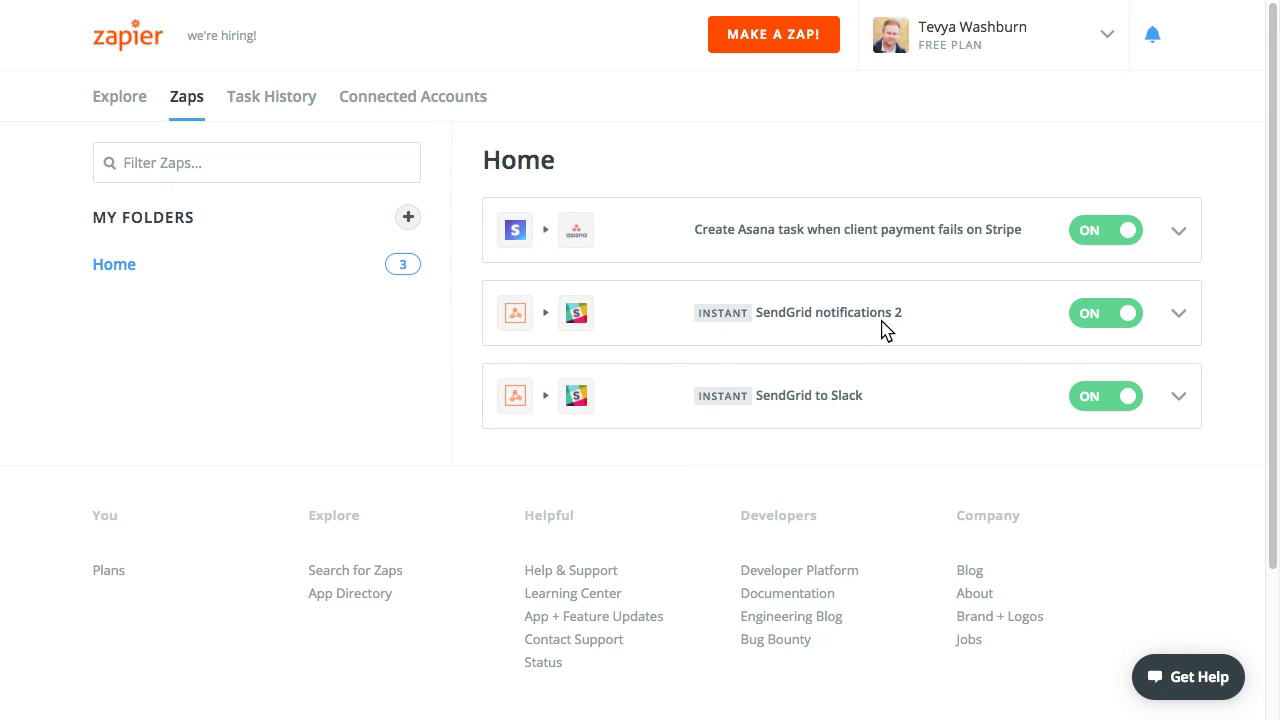
pyautogui.click(1182, 318)
pyautogui.click(1020, 150)
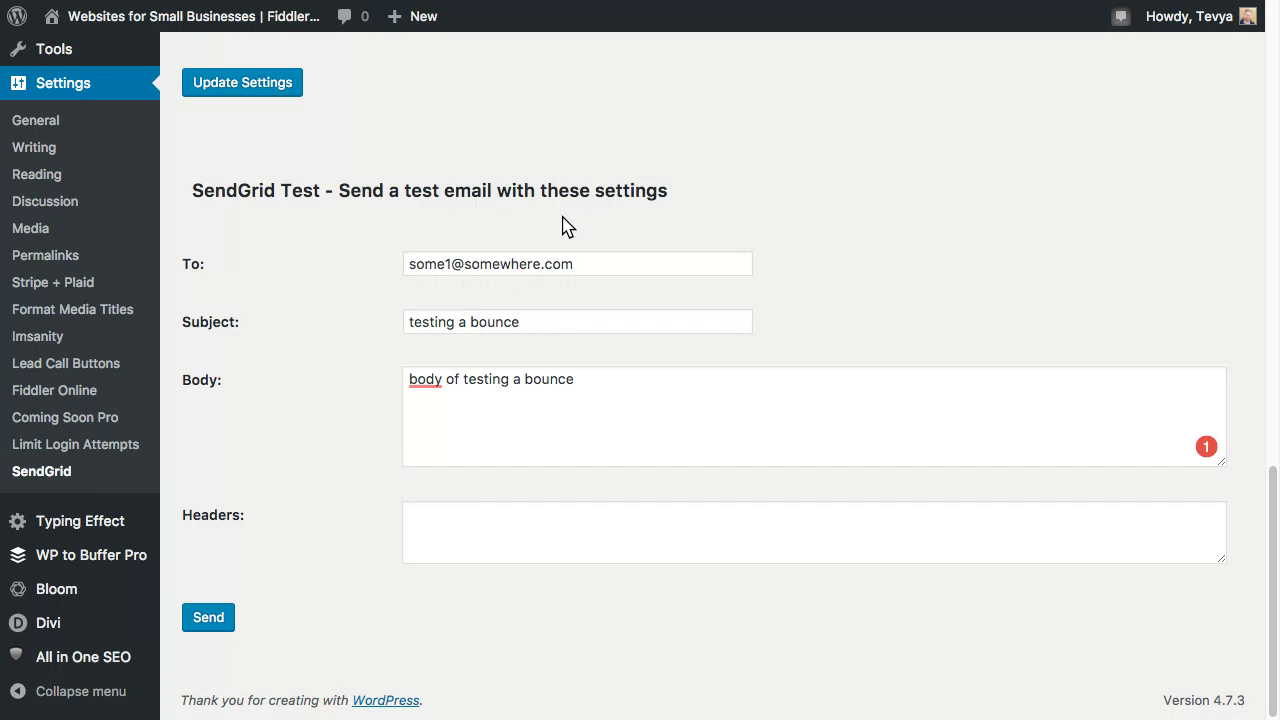
# Review the test email's recipient, subject and body in the WordPress SendGrid settings, and switch to the Slack alerts channel
pyautogui.click(565, 264)
pyautogui.click(565, 265)
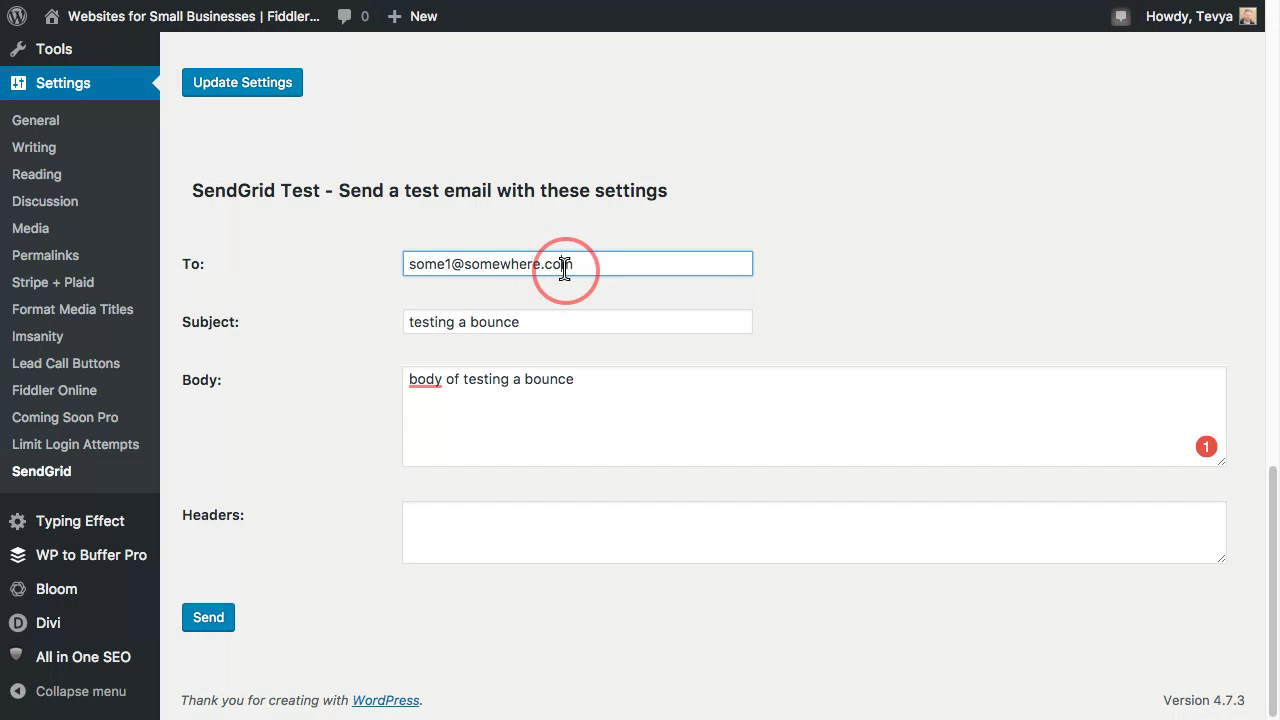
pyautogui.moveTo(583, 266); pyautogui.dragTo(388, 276)
pyautogui.click(370, 321)
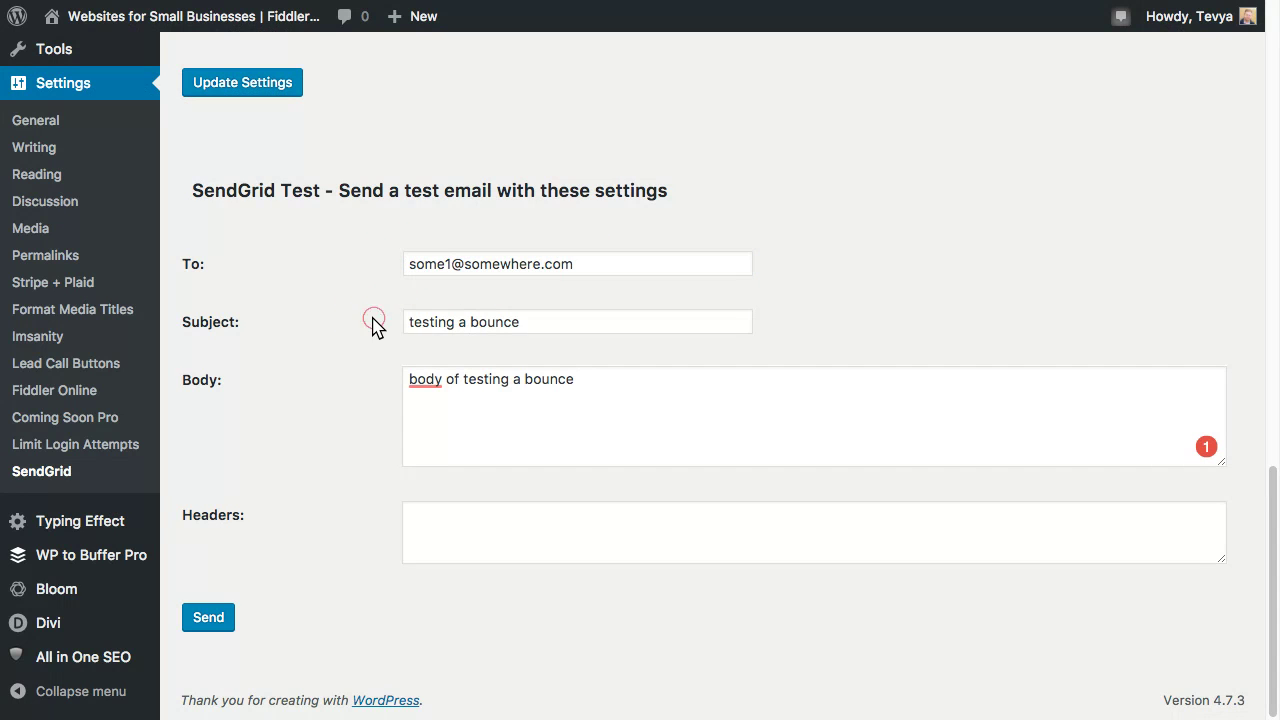
pyautogui.tripleClick(766, 152)
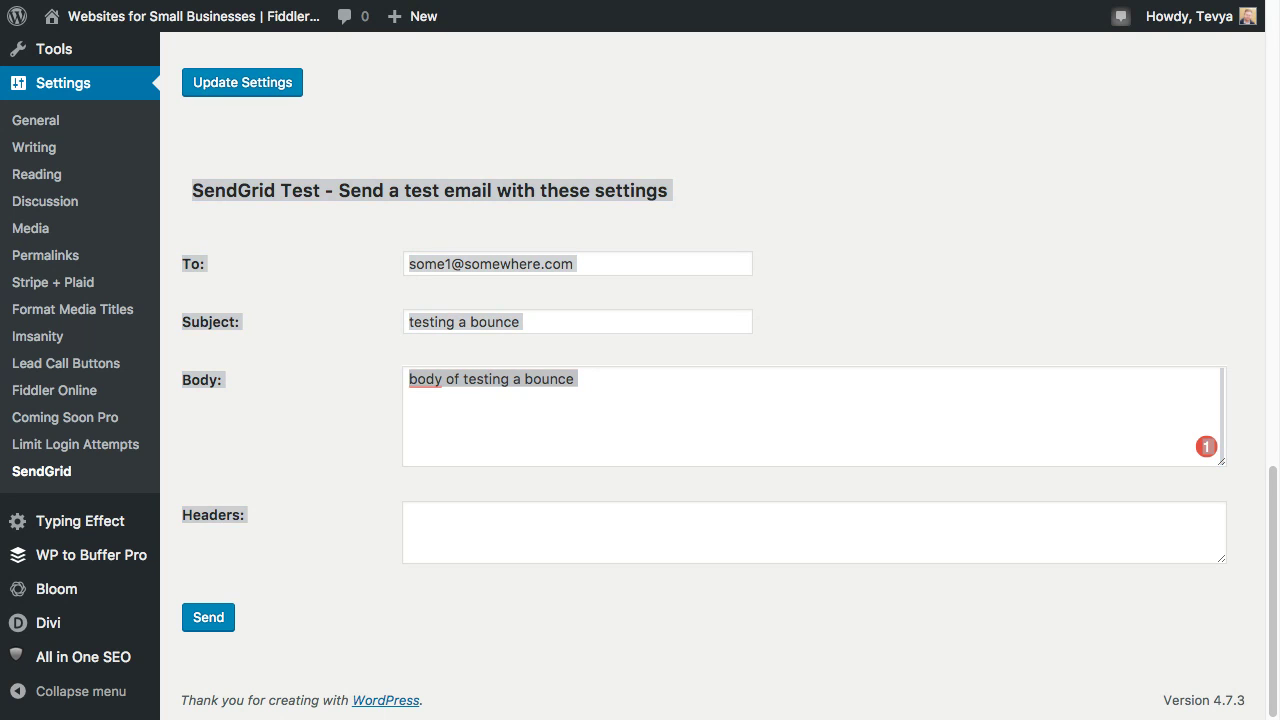
pyautogui.press('super+Tab')
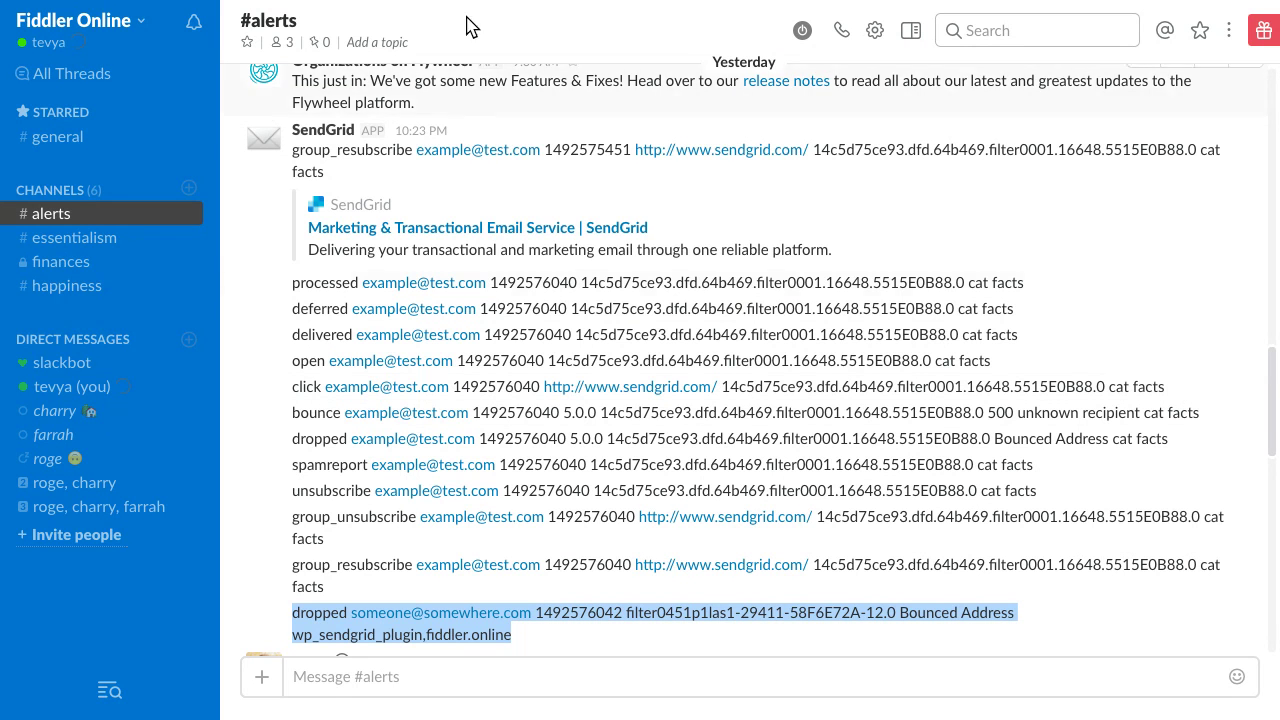